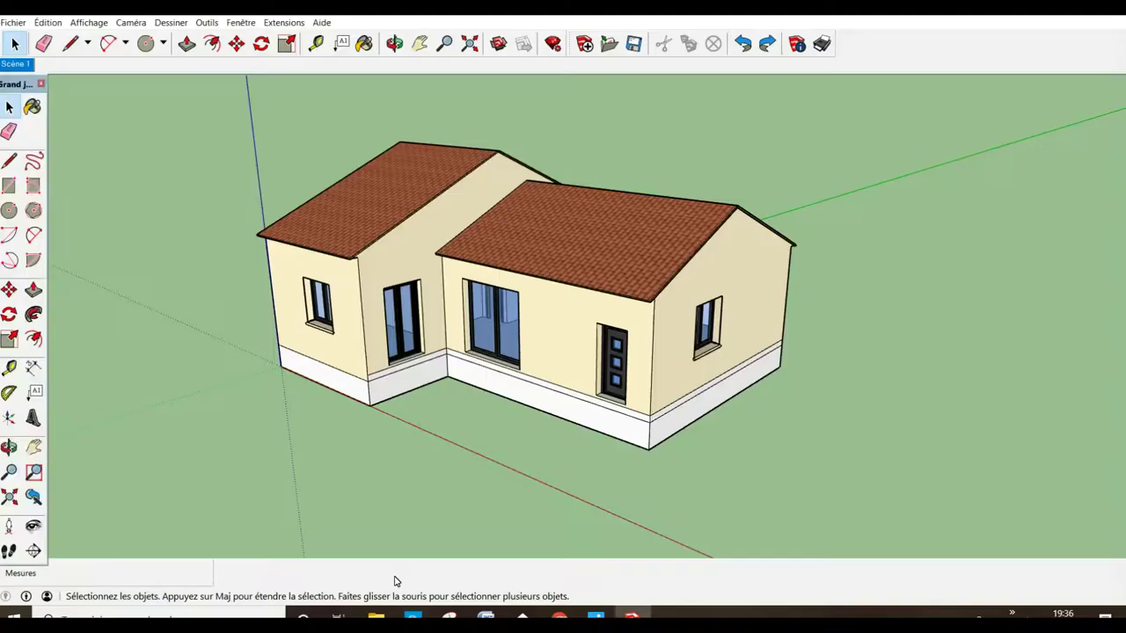
- Measure the house wall from its corner with Tape Measure, reading 800 cm
click(11, 367)
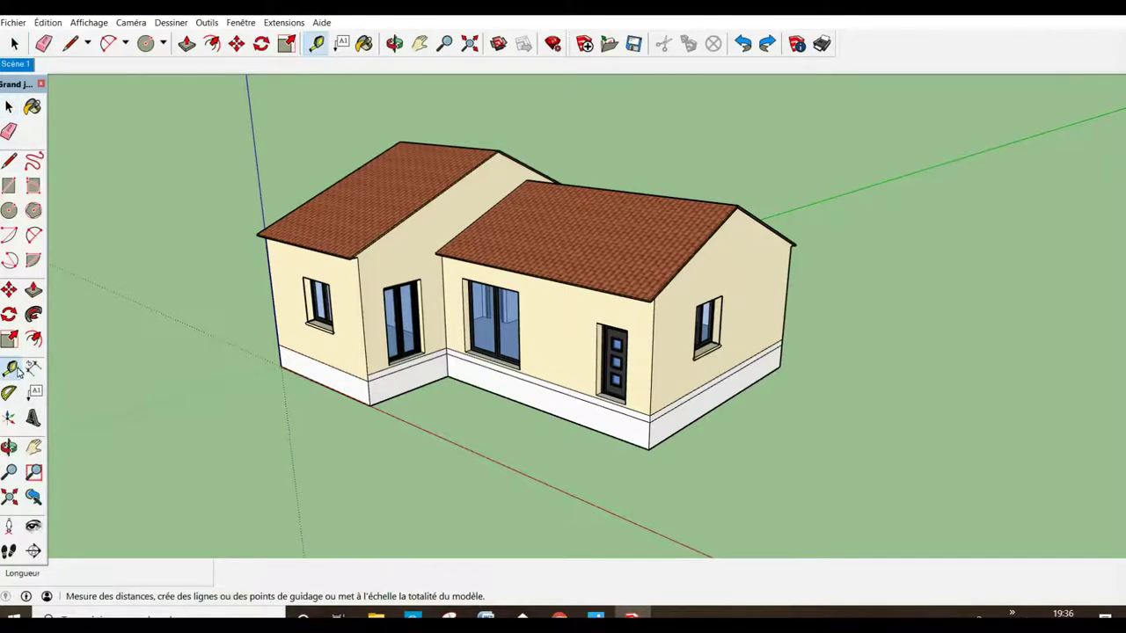
click(449, 355)
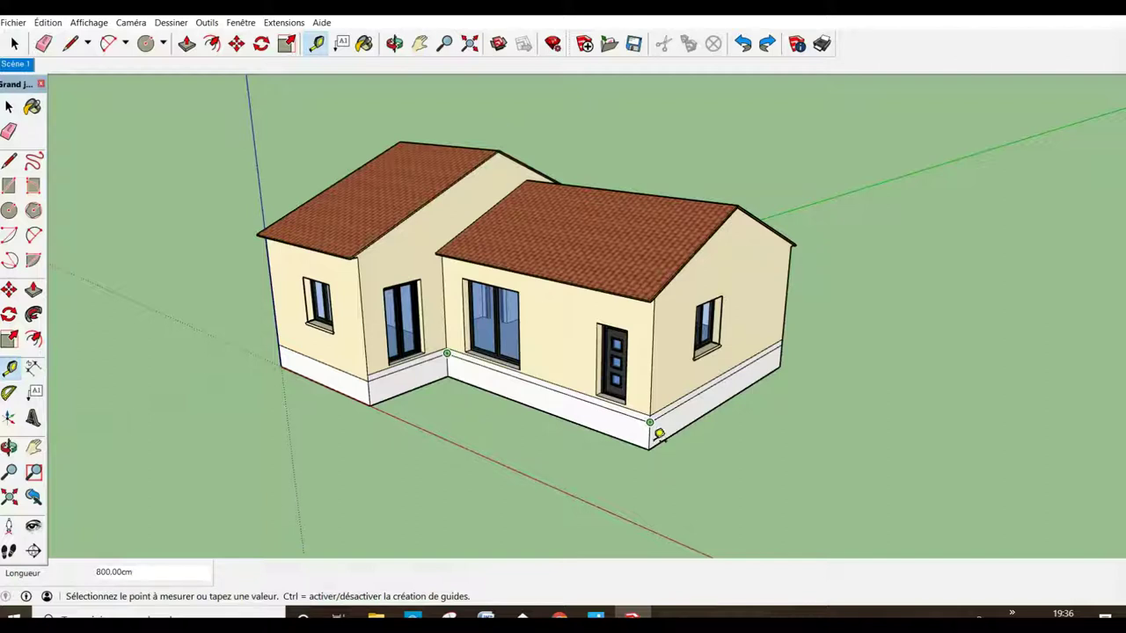
click(652, 425)
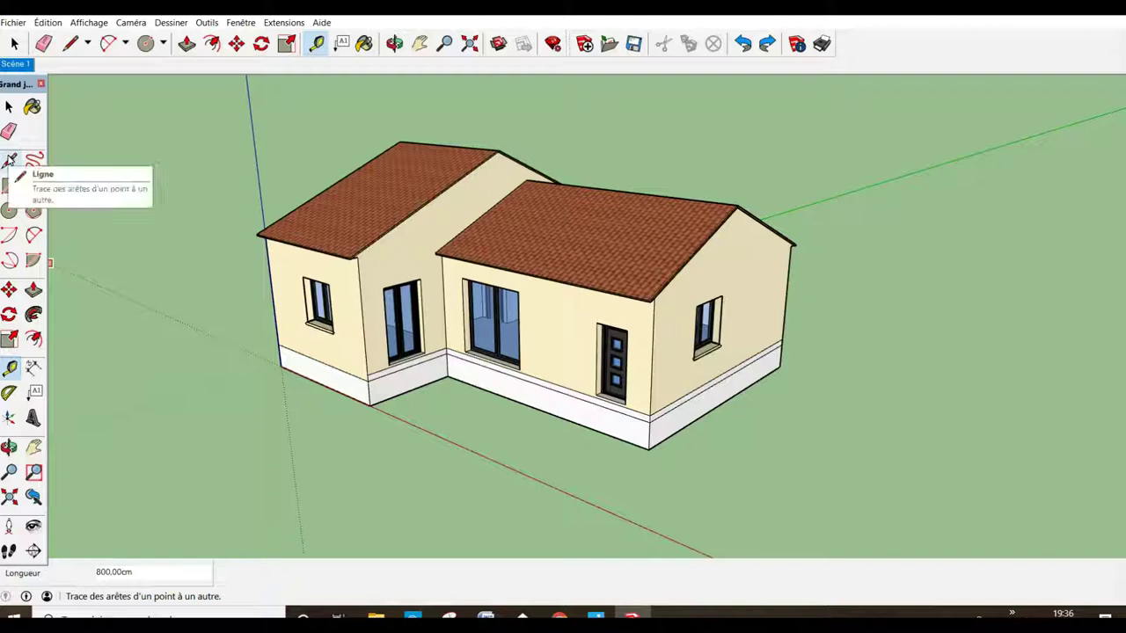
- Draw the terrace outline with 1110 cm and 310 cm edges and close it into a face
click(10, 160)
click(368, 380)
text(1110)
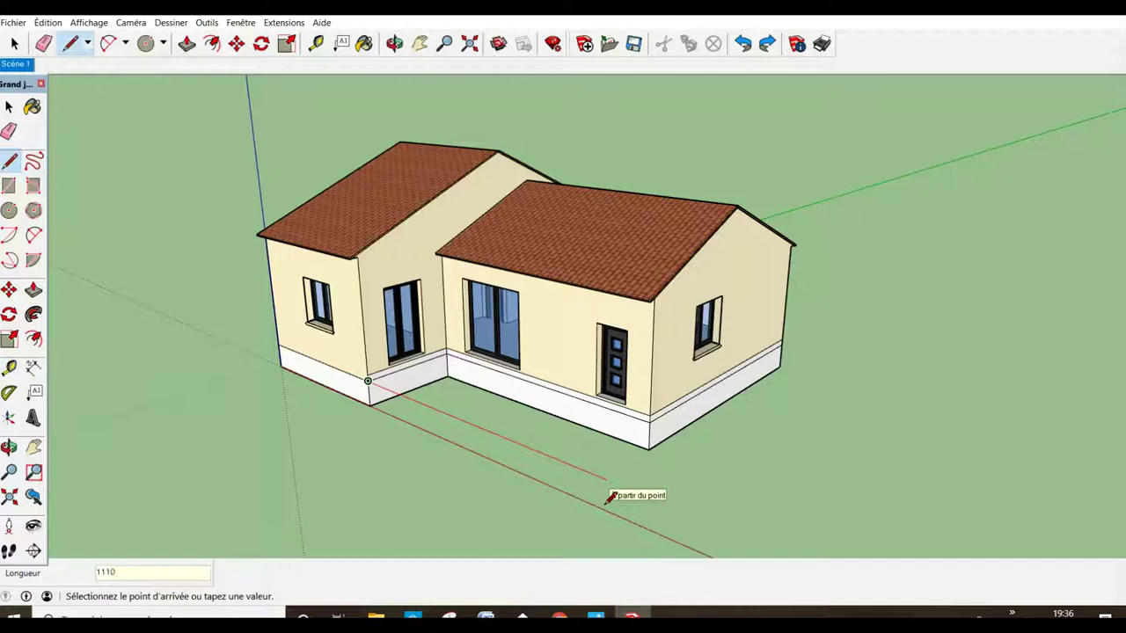
key(Return)
key(Escape)
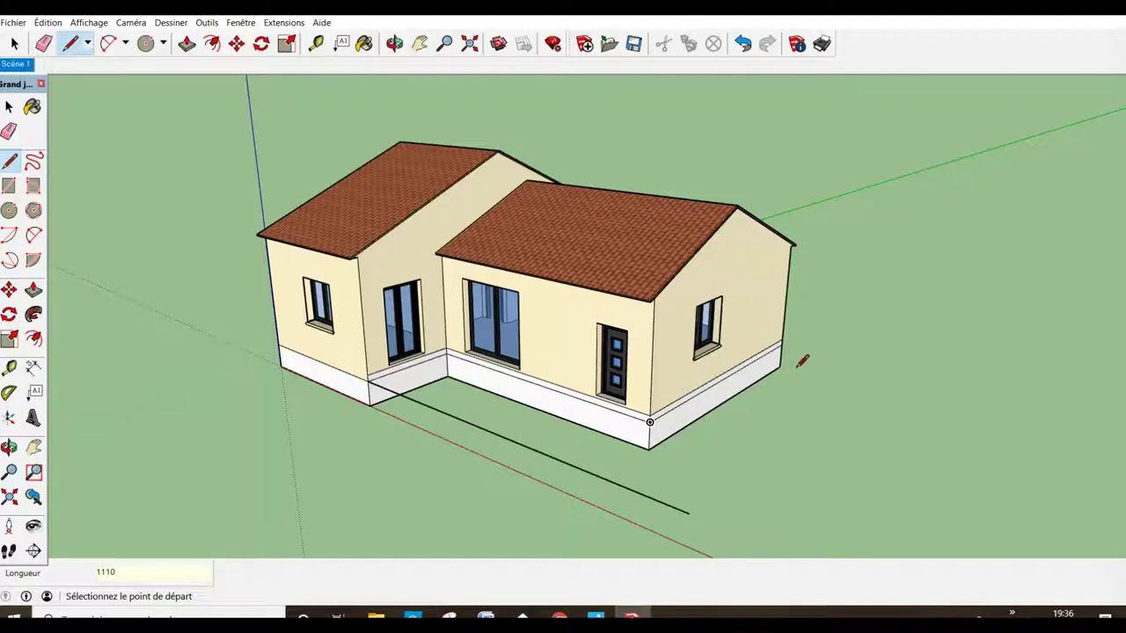
click(782, 345)
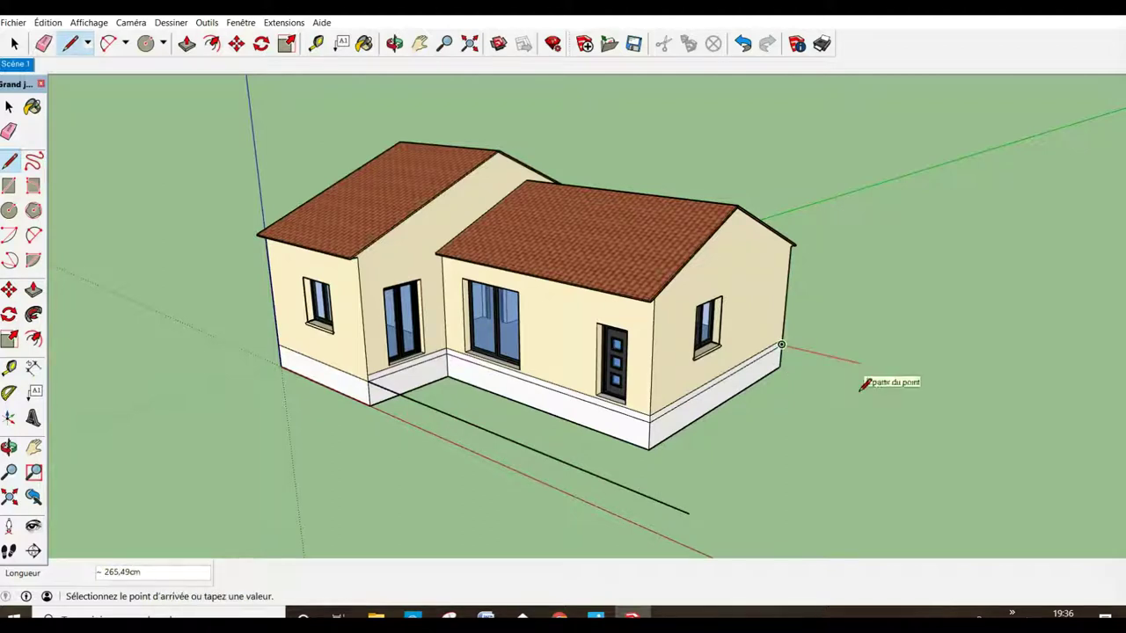
text(310)
key(Return)
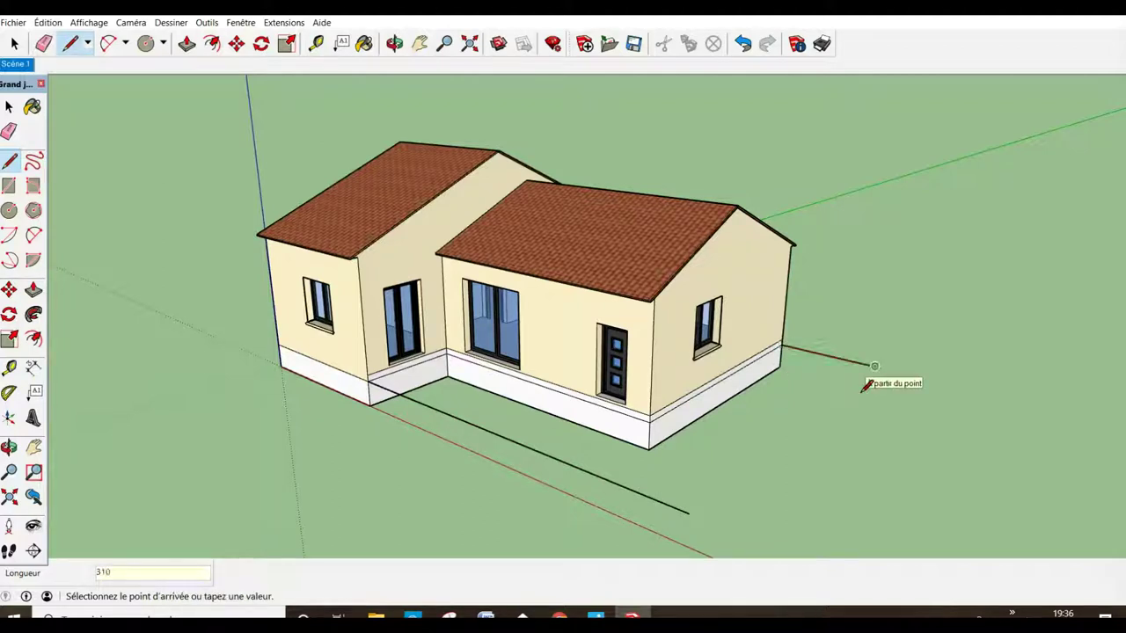
key(Escape)
click(875, 366)
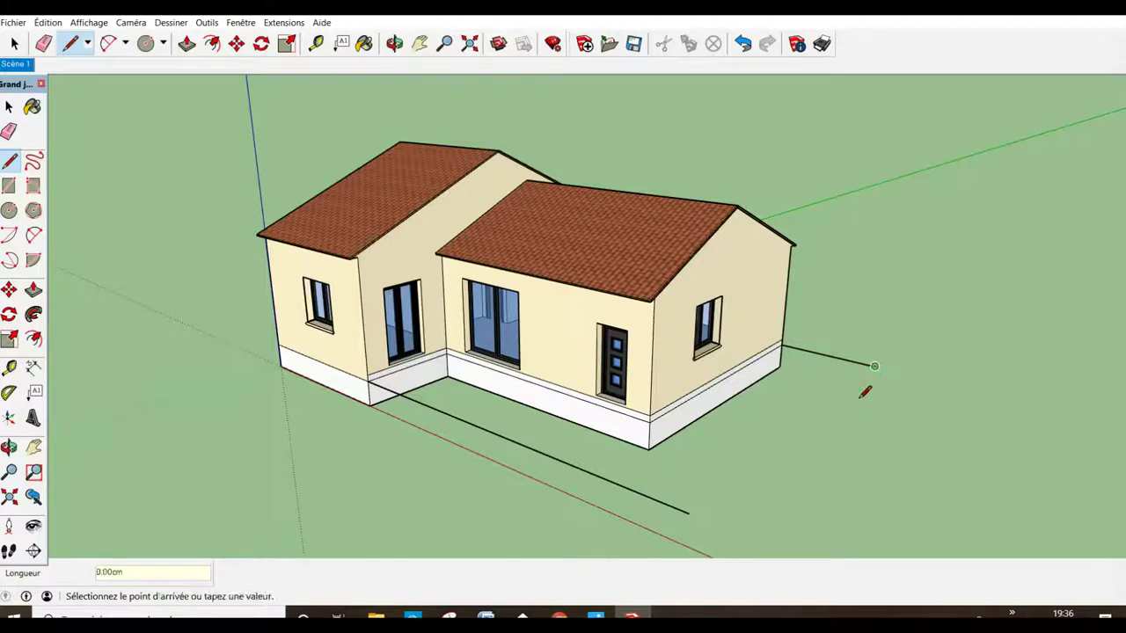
click(692, 524)
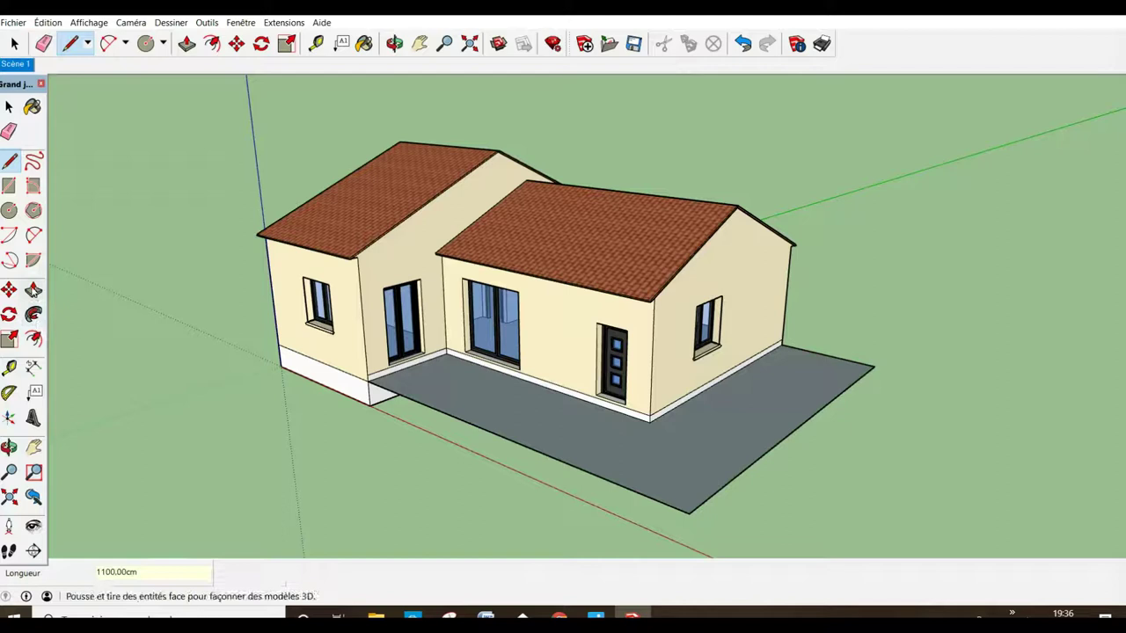
- Push/Pull the terrace face up 20 cm into a slab
click(33, 290)
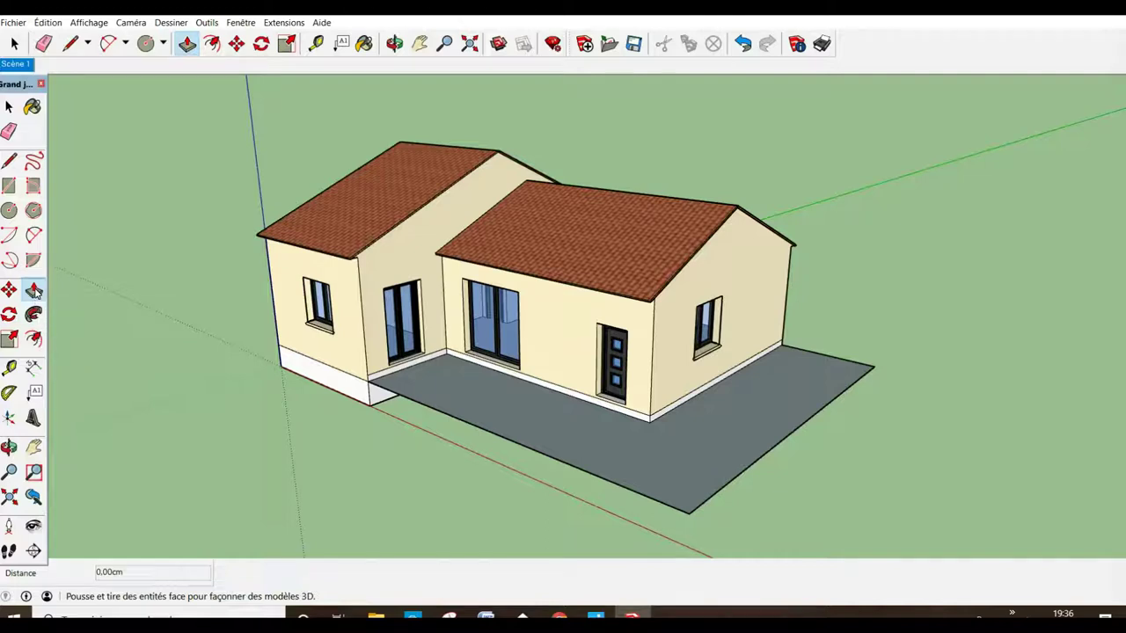
click(460, 398)
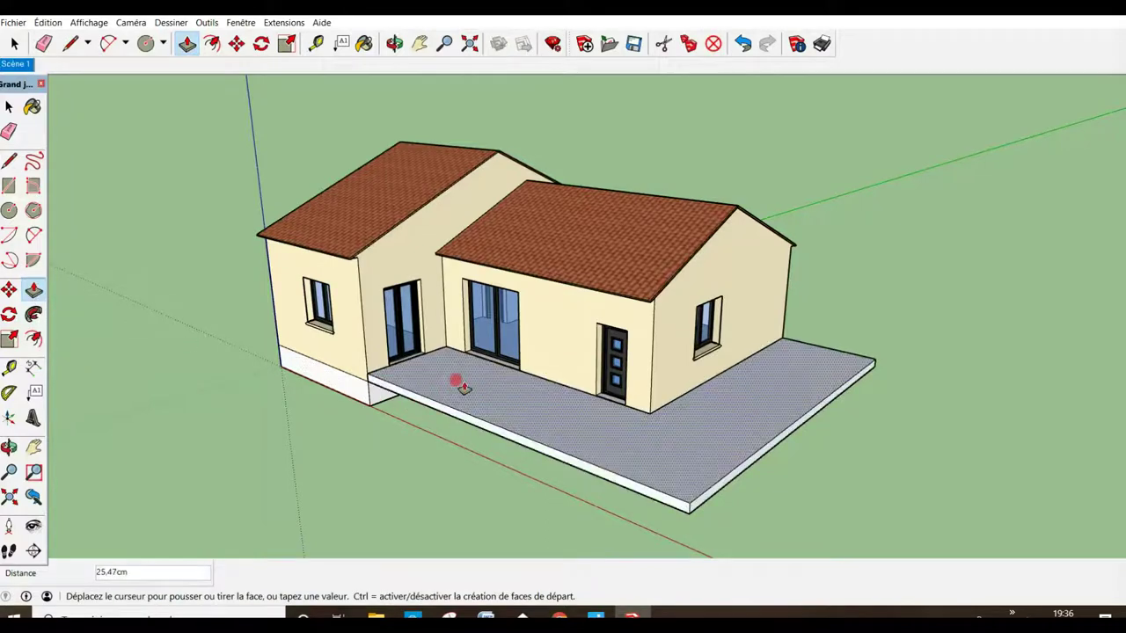
click(457, 383)
text(20)
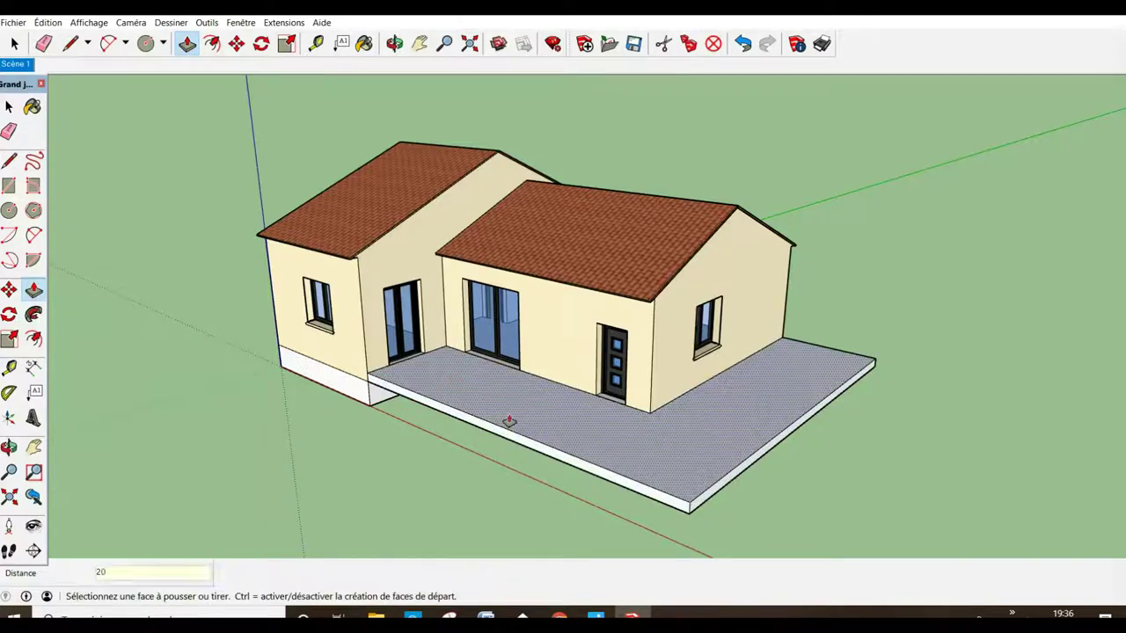
key(Return)
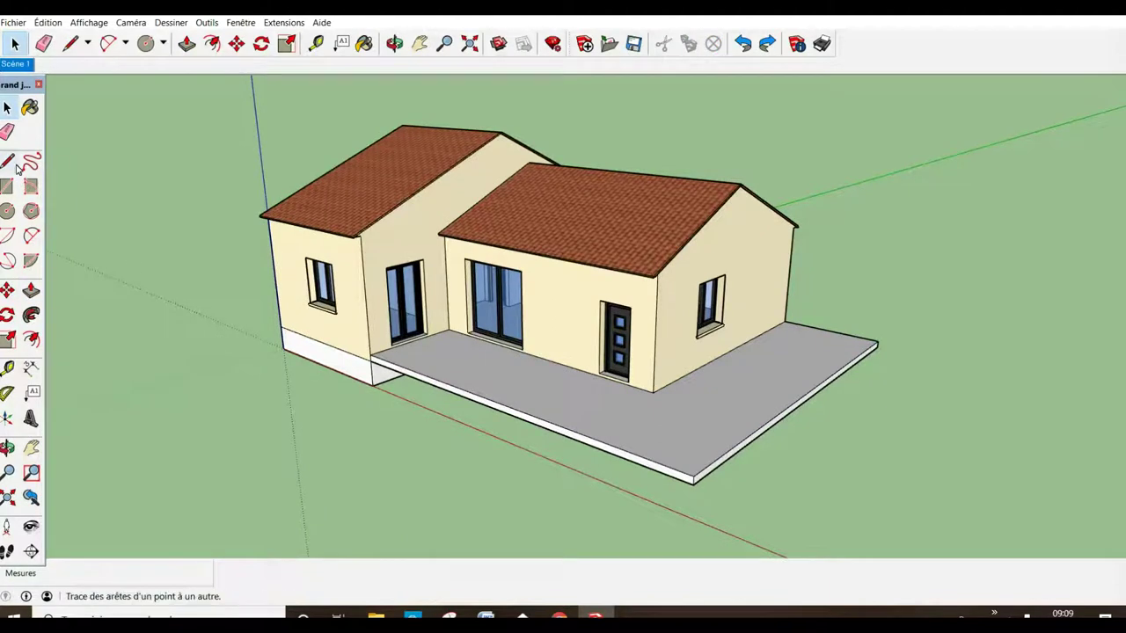
- Zoom to the front door and draw 15×8 cm step profiles at both door jambs
click(9, 162)
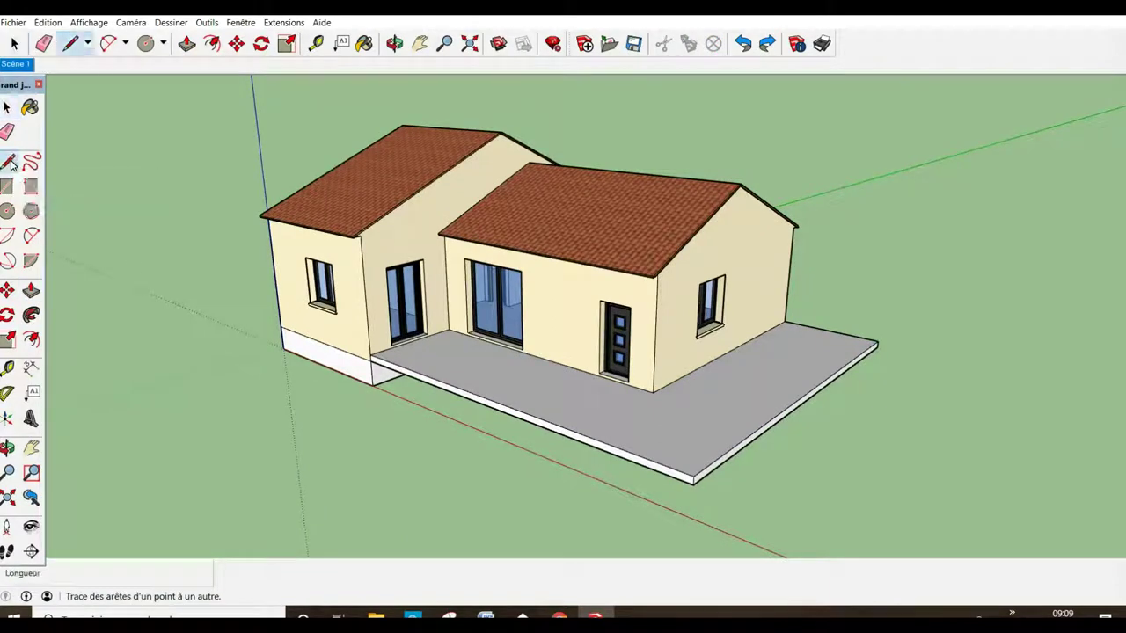
scroll(601, 399, up, 2)
scroll(603, 395, up, 2)
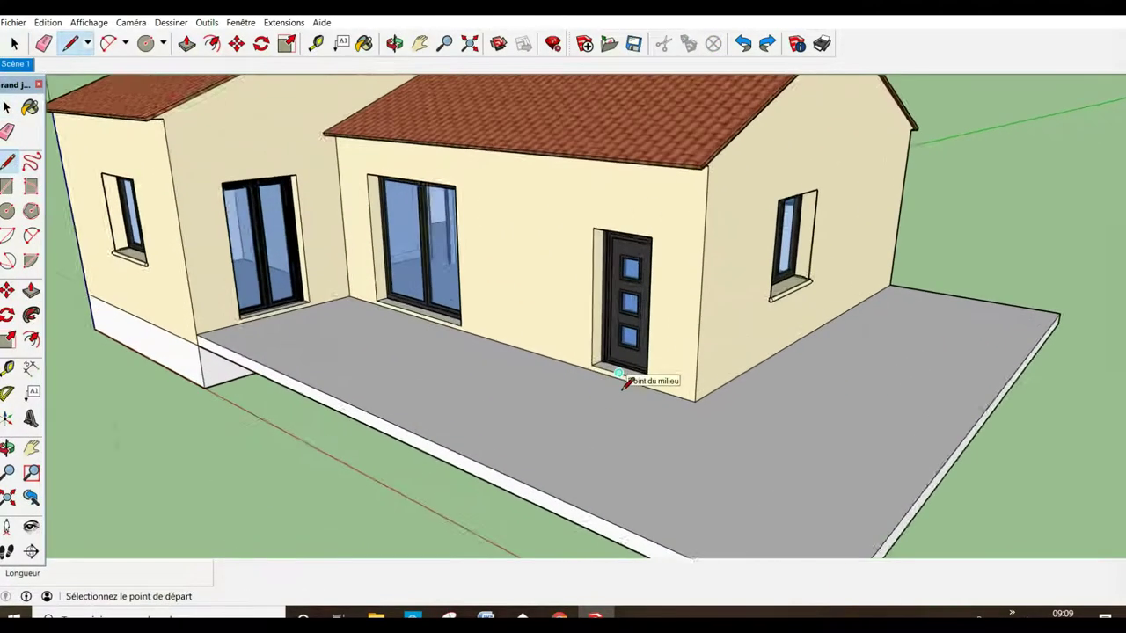
scroll(616, 381, up, 3)
scroll(610, 361, up, 2)
scroll(602, 366, up, 2)
click(546, 361)
text(5)
key(Return)
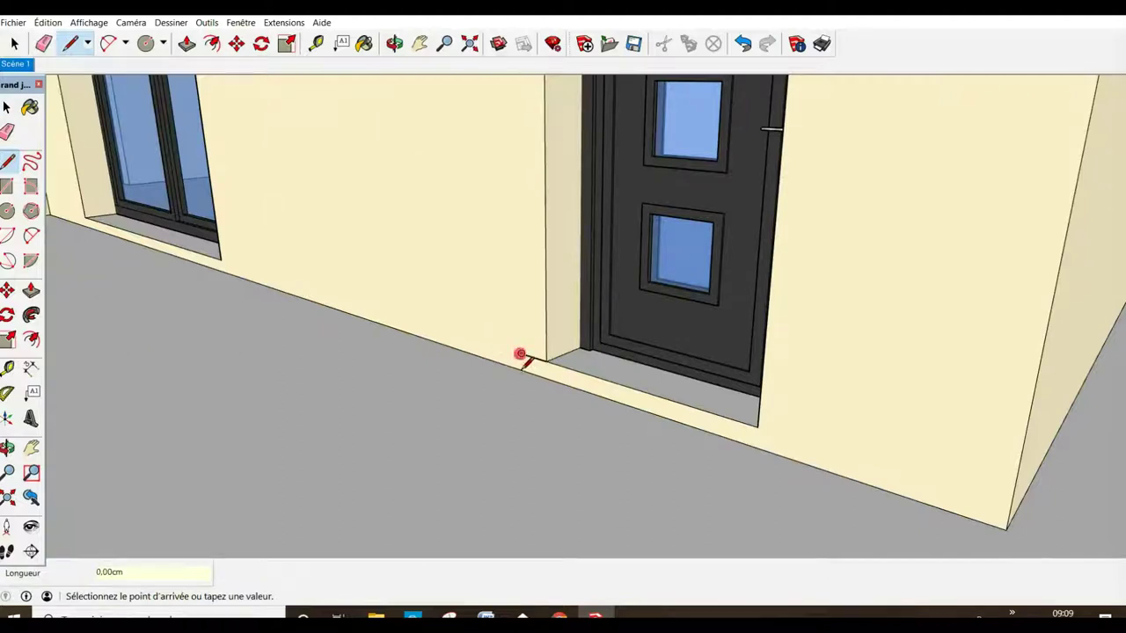
click(522, 371)
click(757, 426)
text(5)
key(Return)
text(8)
key(Return)
- Push/Pull the step face out 40 cm from the wall
click(31, 290)
click(606, 400)
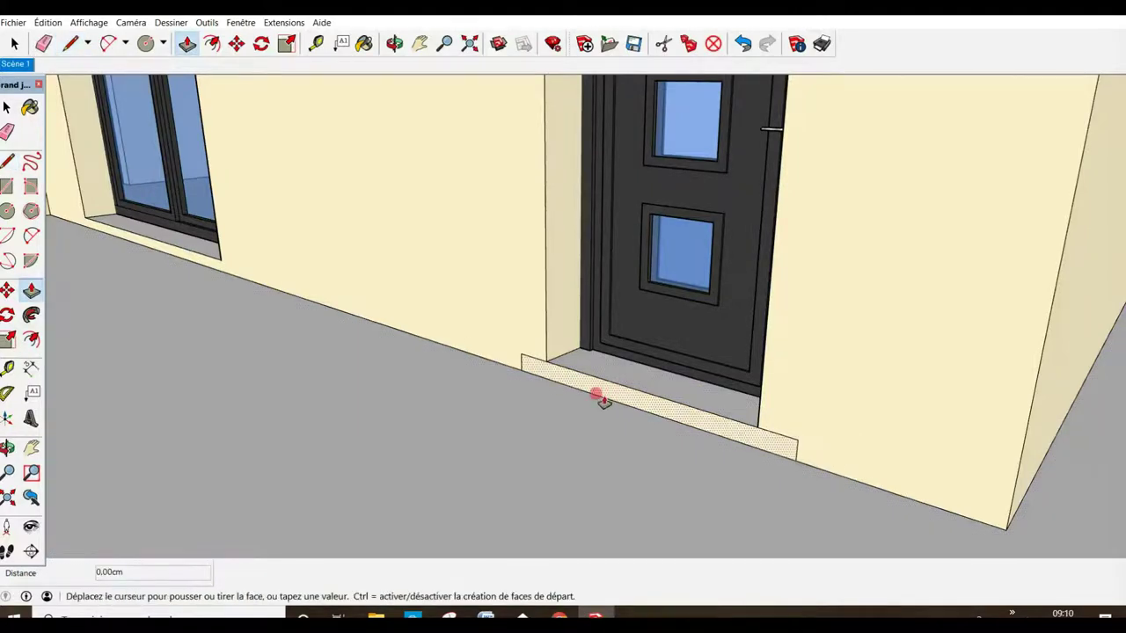
click(579, 413)
text(40)
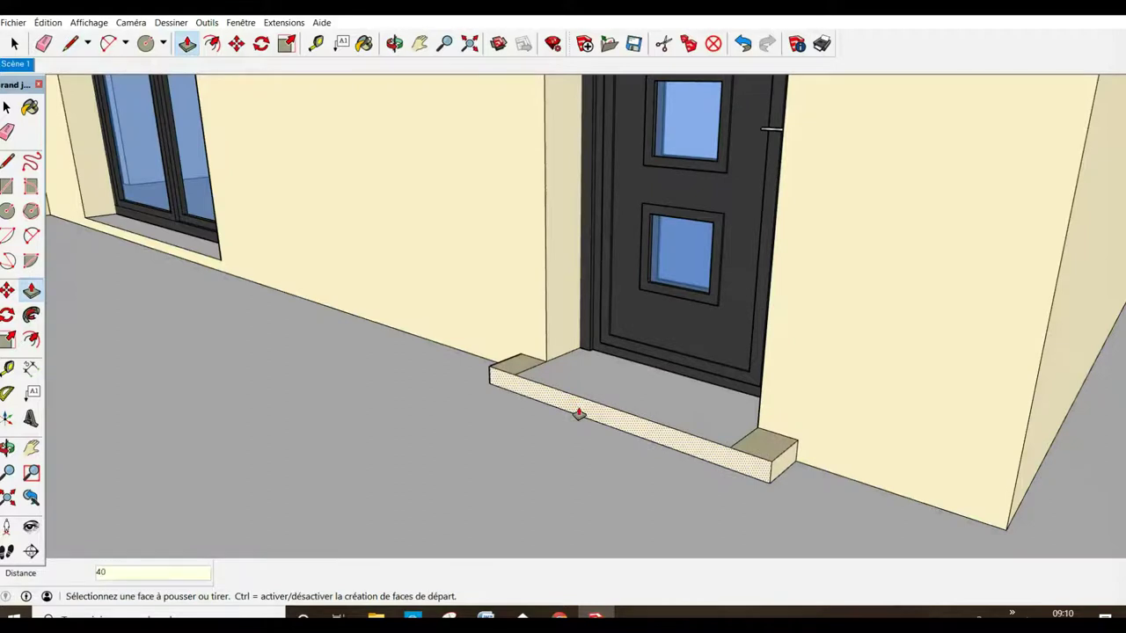
key(Return)
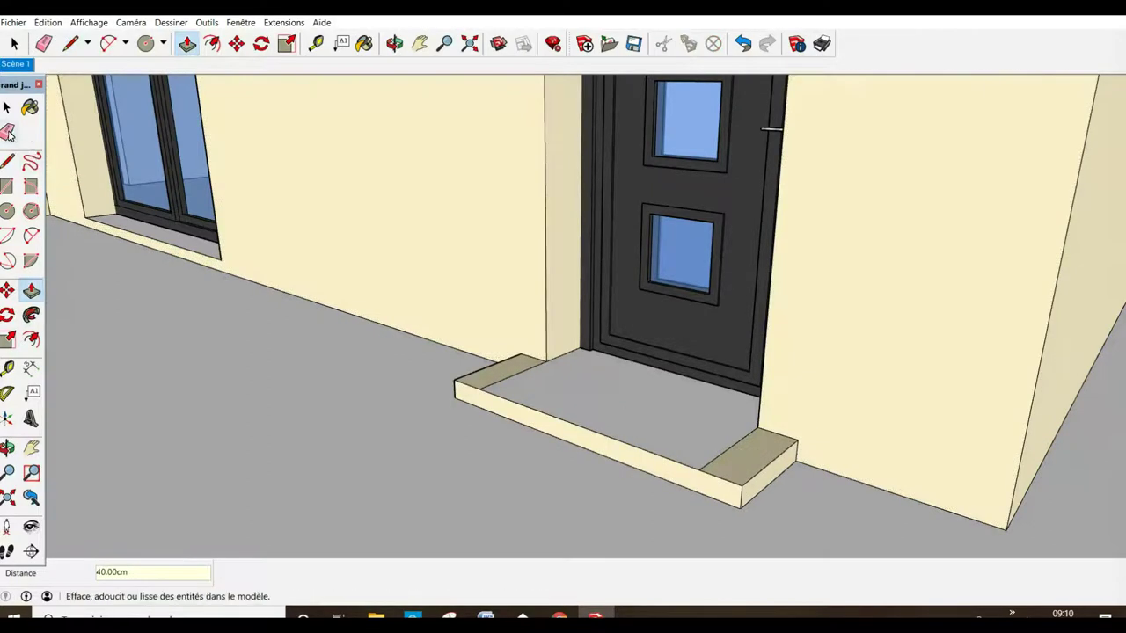
- Erase the leftover edge on the step top and the extra face at its right end
click(8, 132)
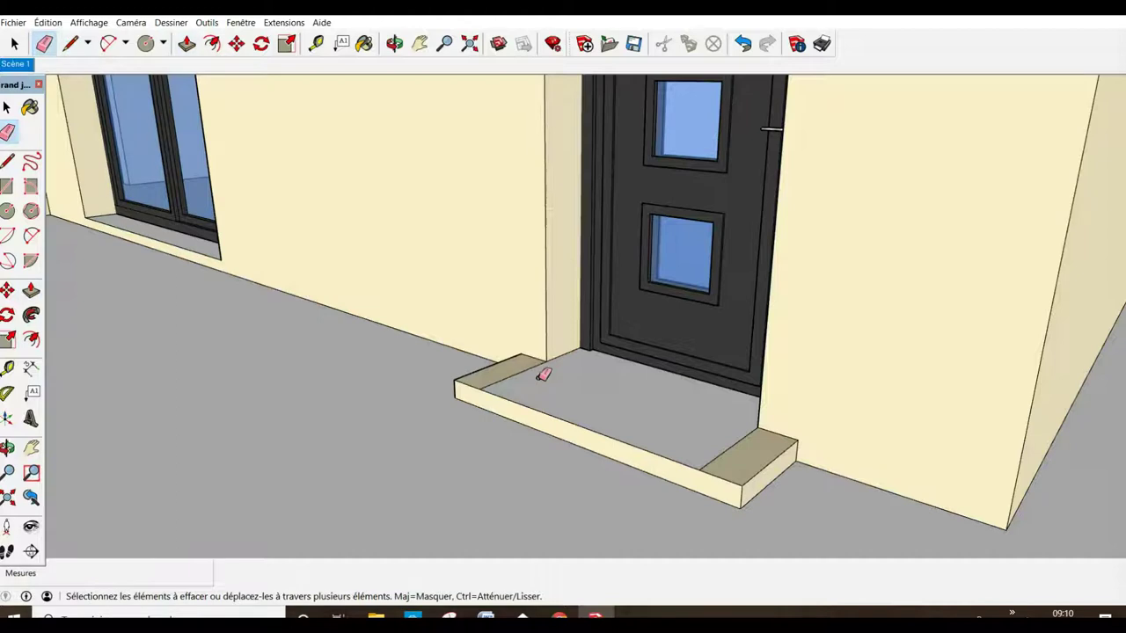
click(537, 376)
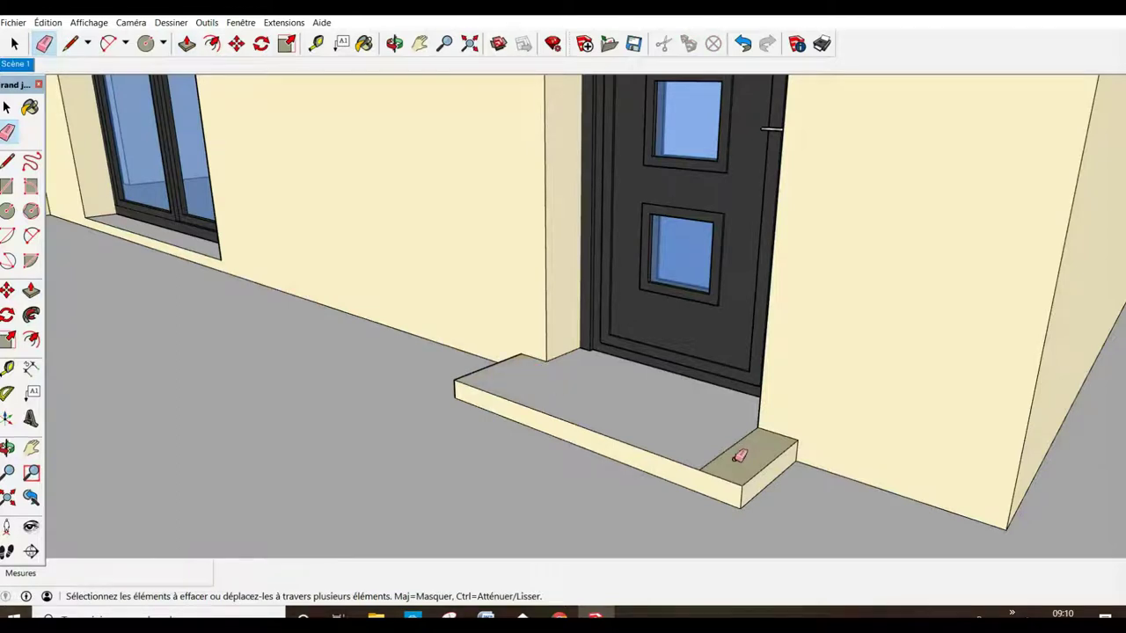
click(739, 456)
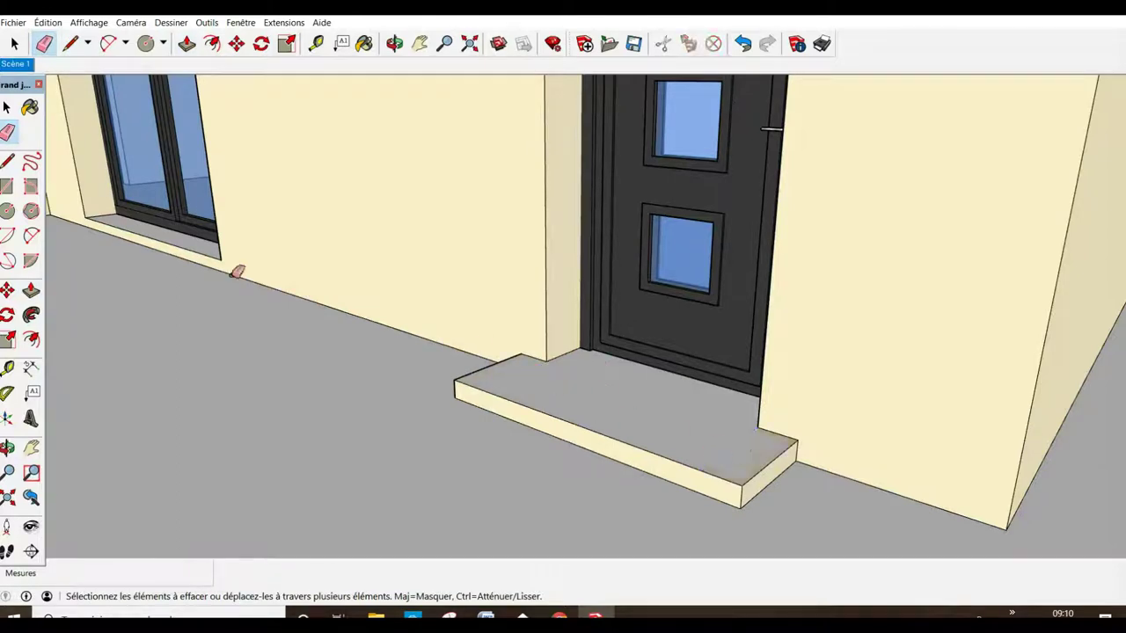
click(6, 107)
scroll(387, 333, down, 5)
scroll(387, 333, down, 5)
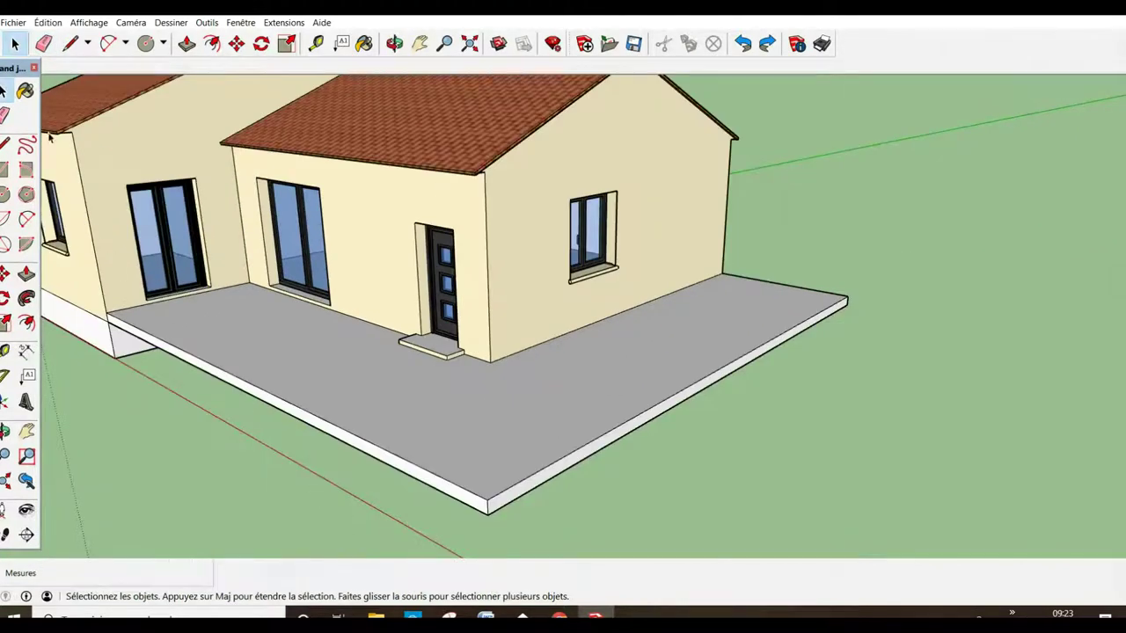
- Paint the terrace floor and door step with the Carreau grand format marron tile
click(26, 92)
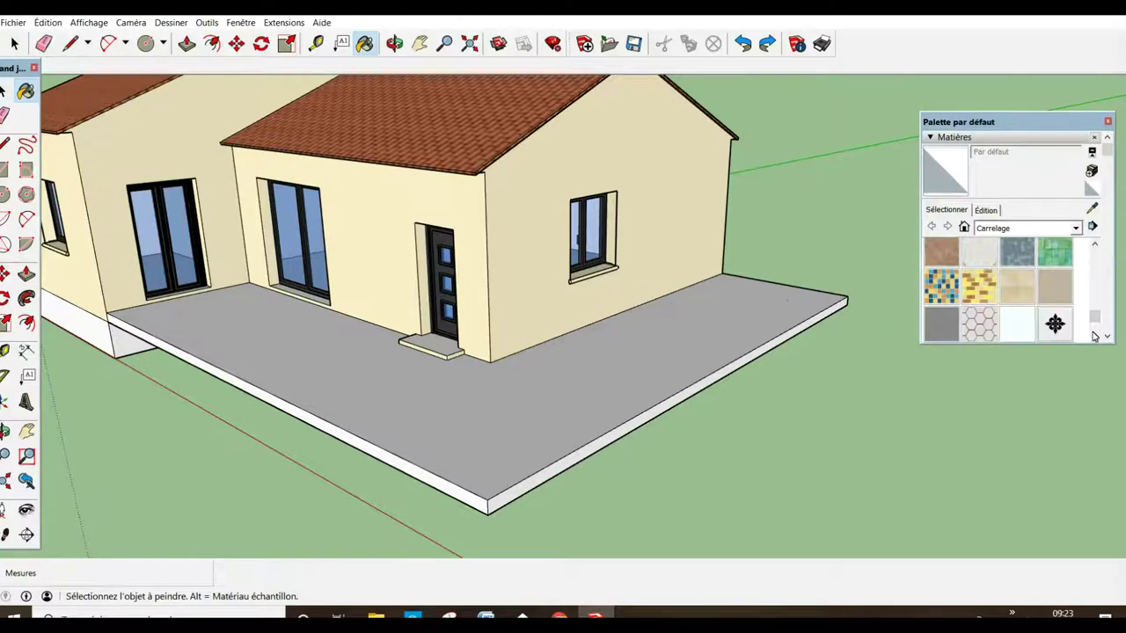
drag(1095, 321, 1095, 303)
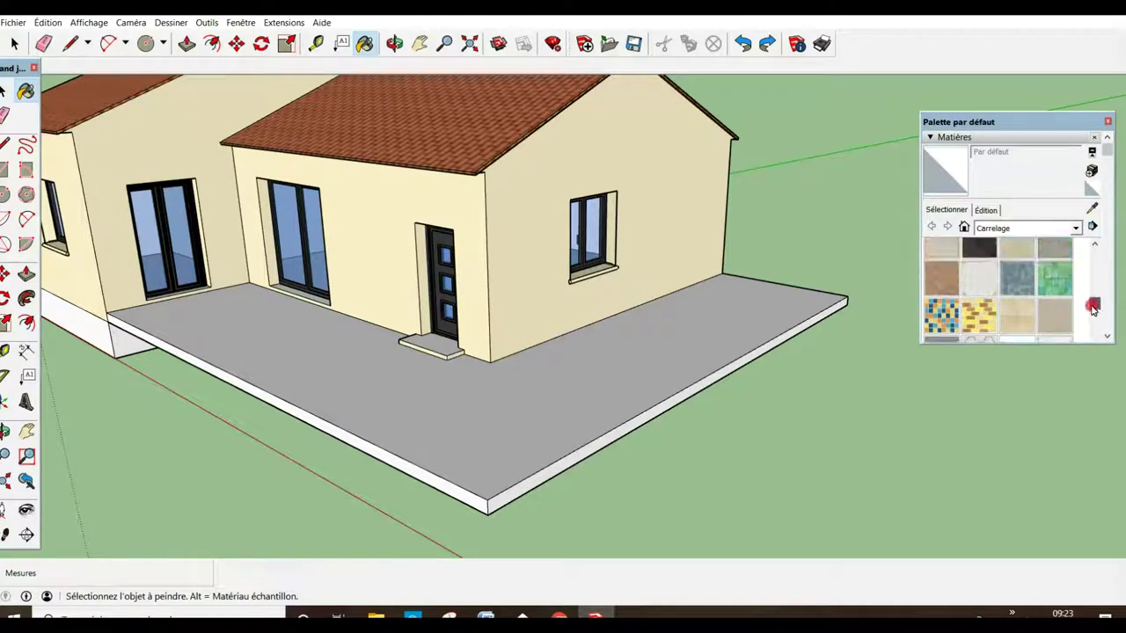
click(1053, 327)
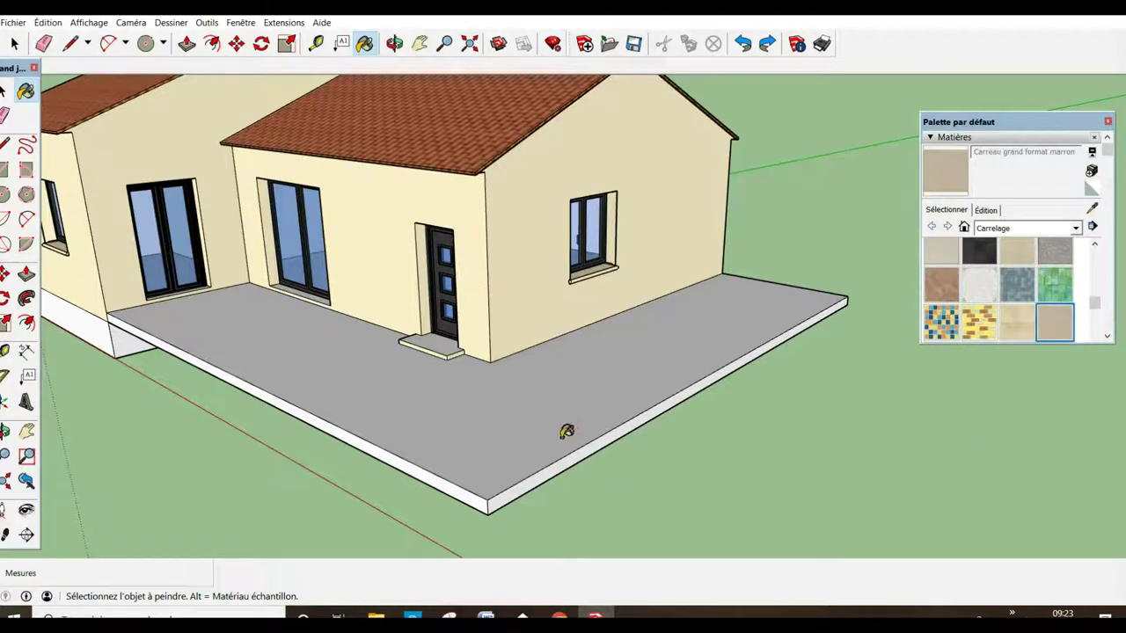
click(451, 427)
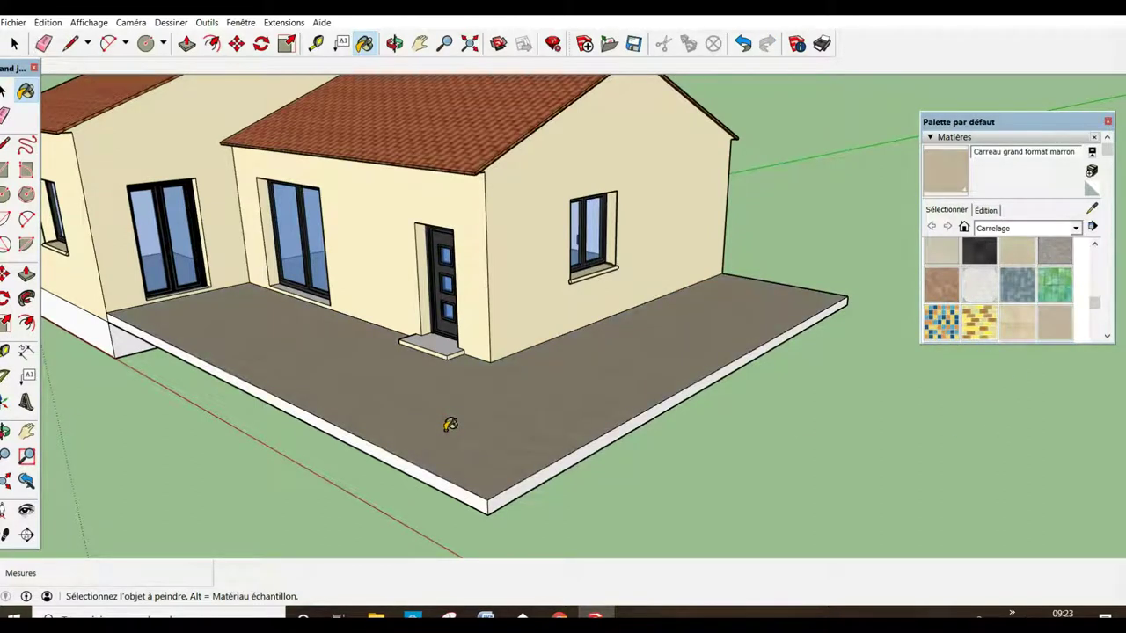
click(442, 350)
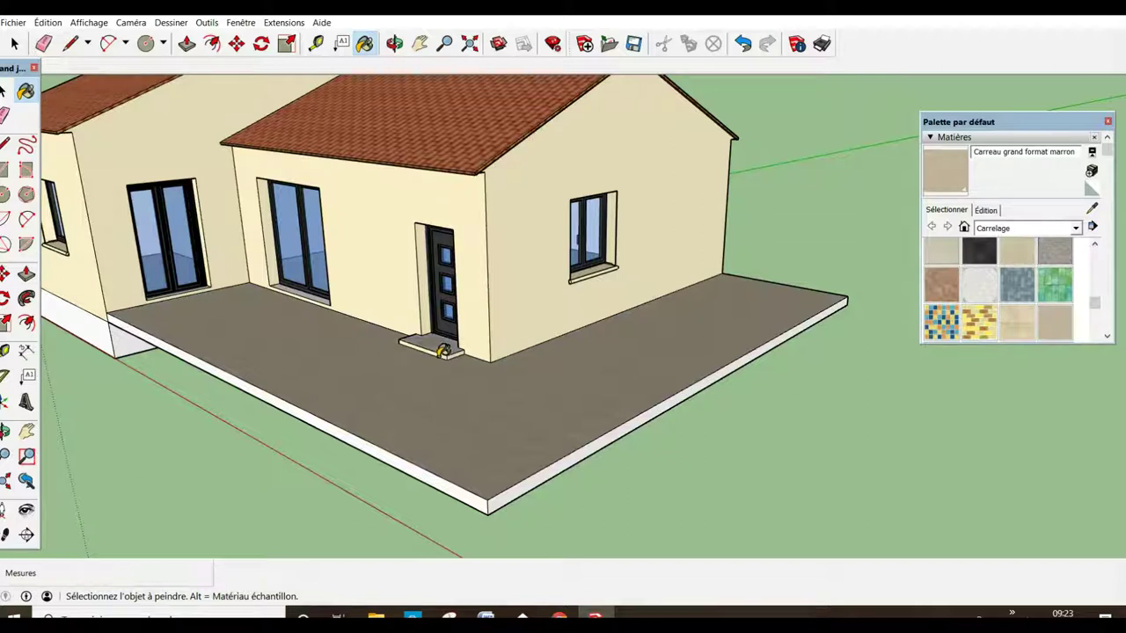
- Zoom in and tilt the view down to inspect the tiled terrace floor up close
click(26, 432)
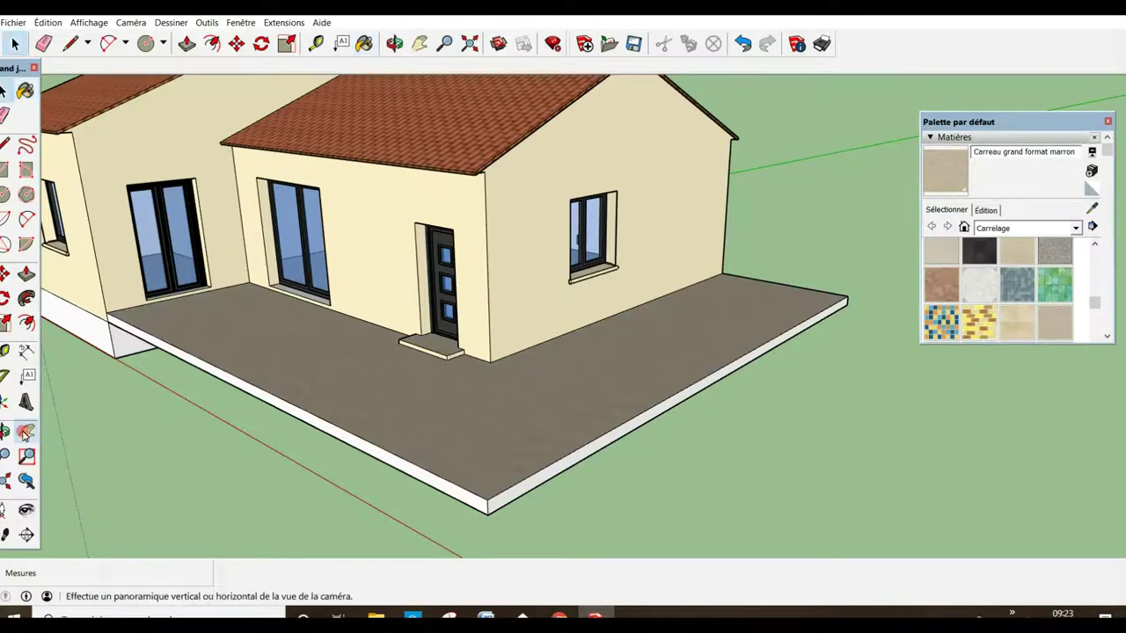
scroll(475, 433, up, 3)
scroll(456, 438, up, 3)
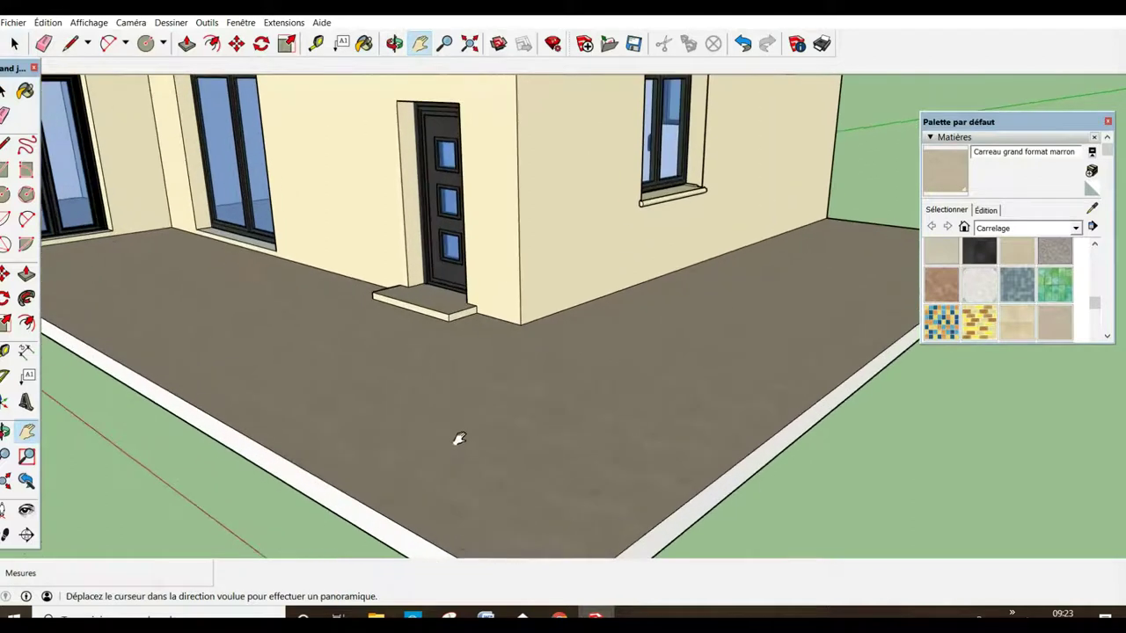
scroll(457, 442, up, 2)
scroll(458, 440, up, 2)
scroll(460, 439, up, 2)
scroll(459, 439, up, 2)
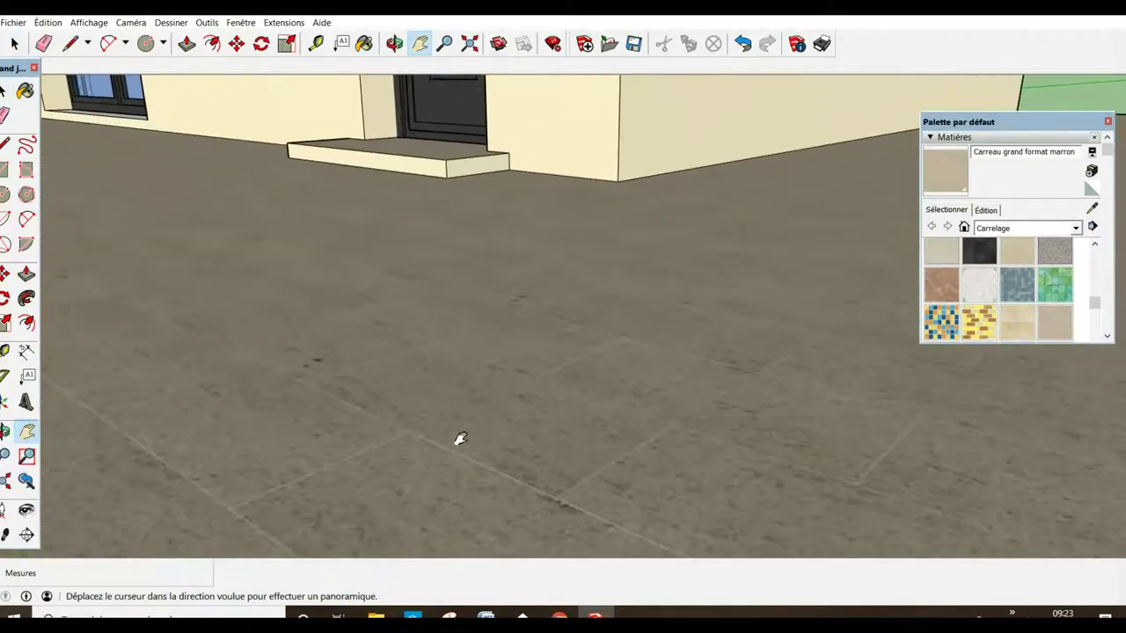
scroll(459, 439, up, 2)
middle_click(460, 438)
middle_drag(460, 438, 464, 468)
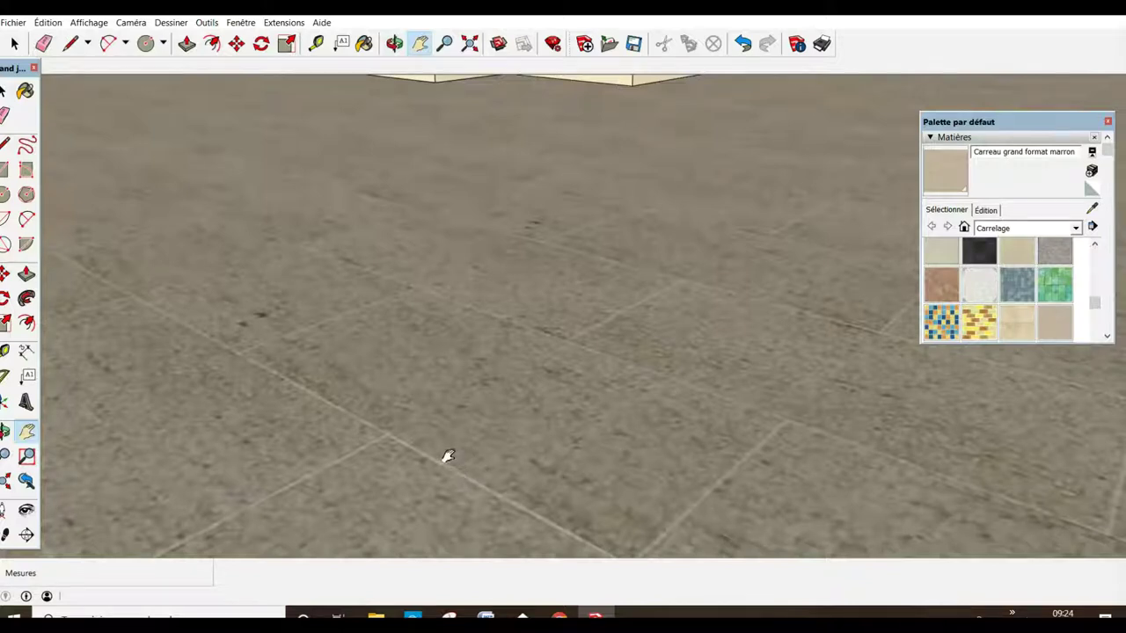
- Zoom back out and pan so the whole house and terrace are in view
click(5, 95)
scroll(519, 313, down, 1)
scroll(519, 313, down, 1)
scroll(519, 313, down, 2)
scroll(519, 313, down, 2)
scroll(518, 315, down, 1)
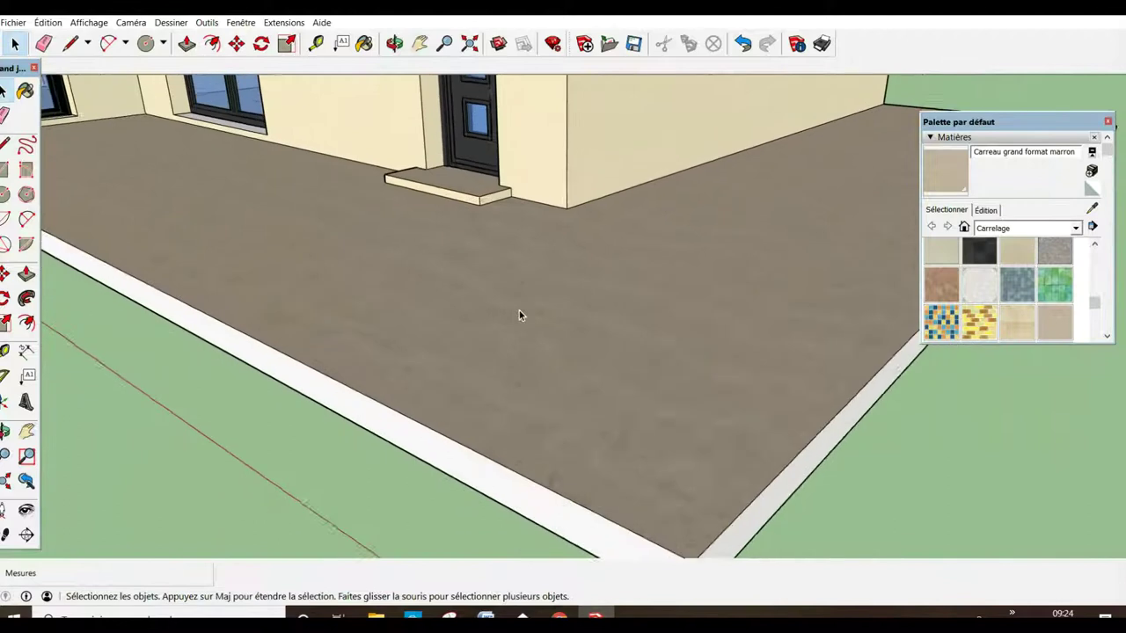
scroll(519, 315, down, 2)
scroll(519, 314, down, 2)
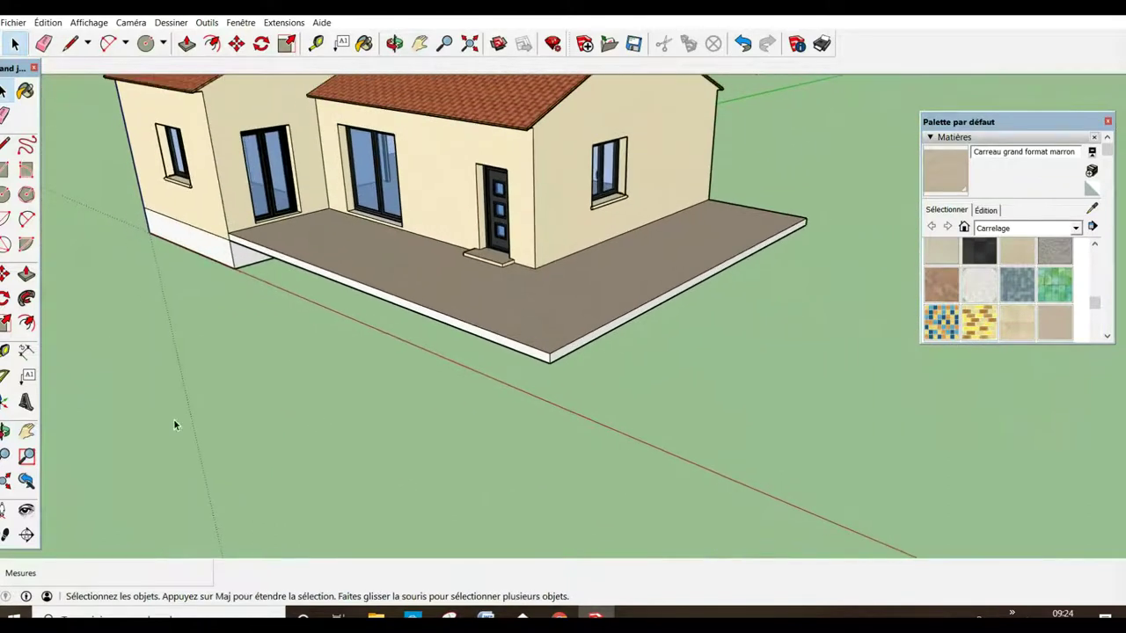
click(26, 431)
drag(268, 476, 269, 558)
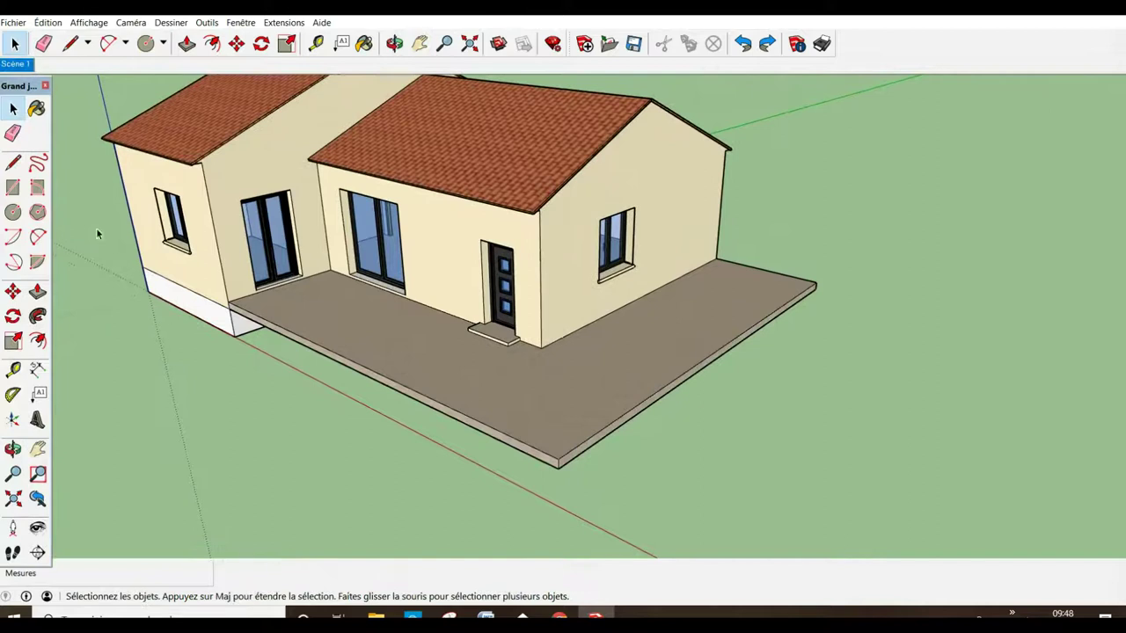
- Draw 80 cm vertical and bottom edges under both outer terrace sides, closing the wall faces
click(13, 163)
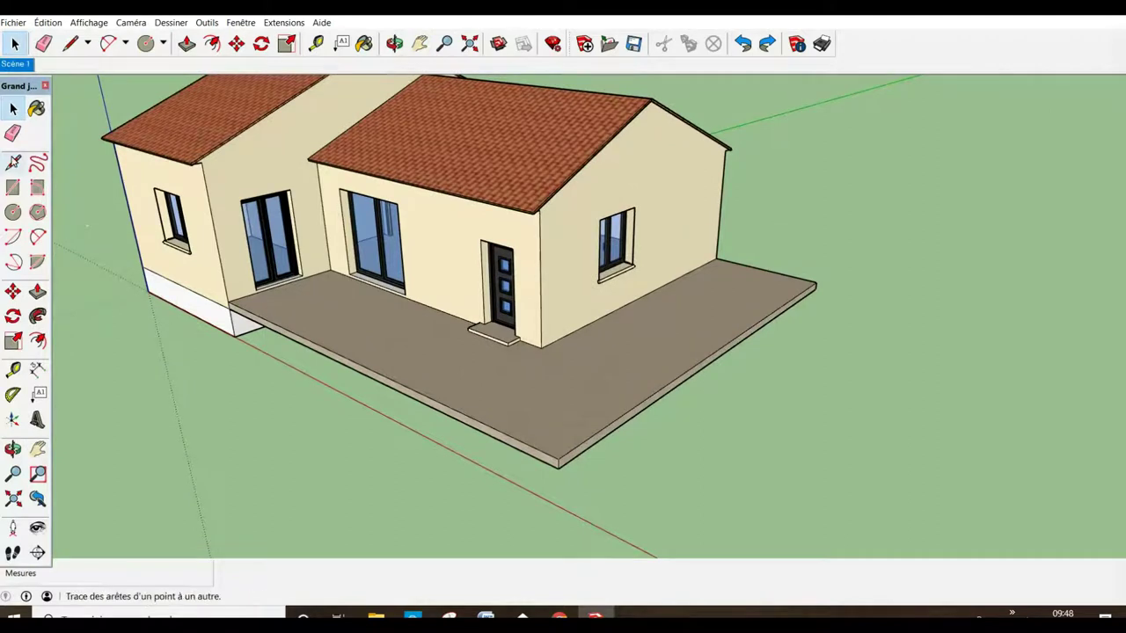
click(13, 163)
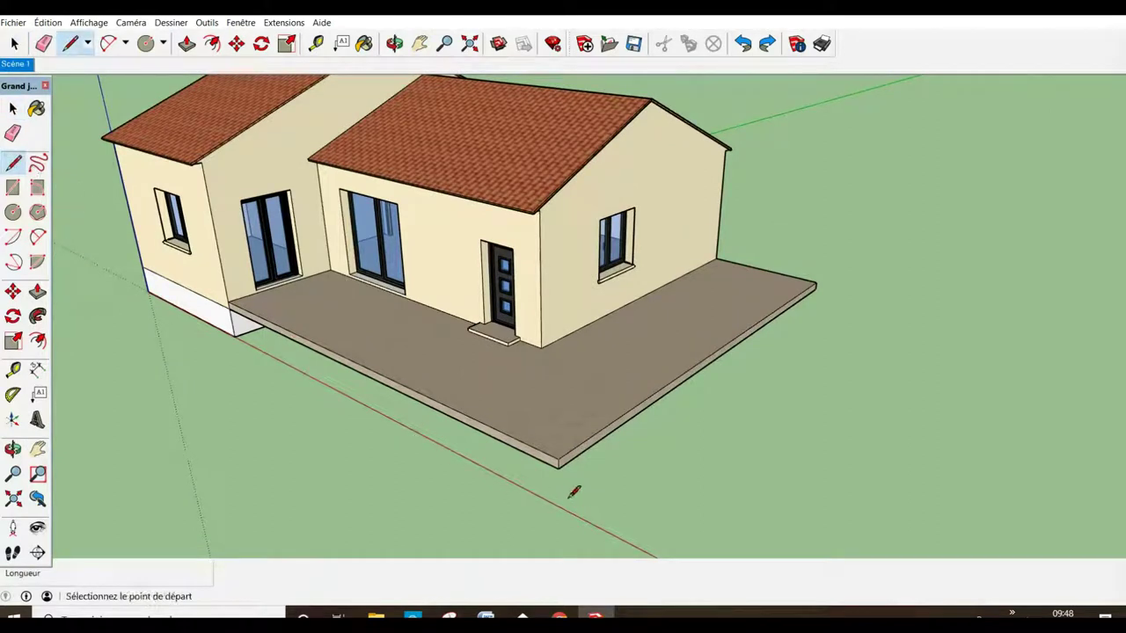
click(558, 469)
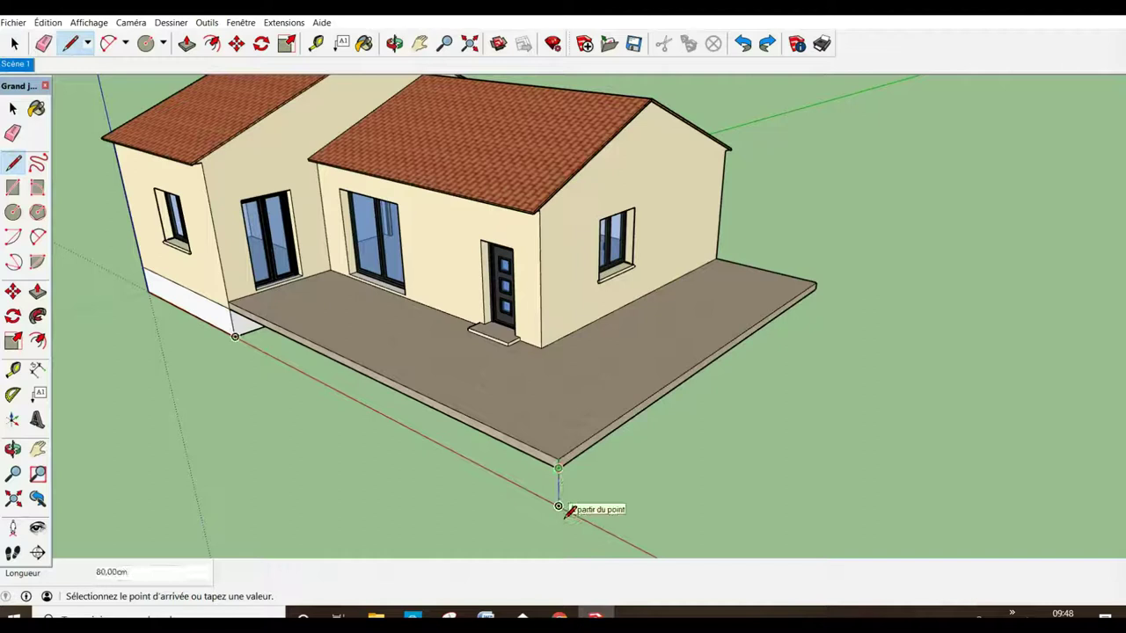
text(80)
key(Return)
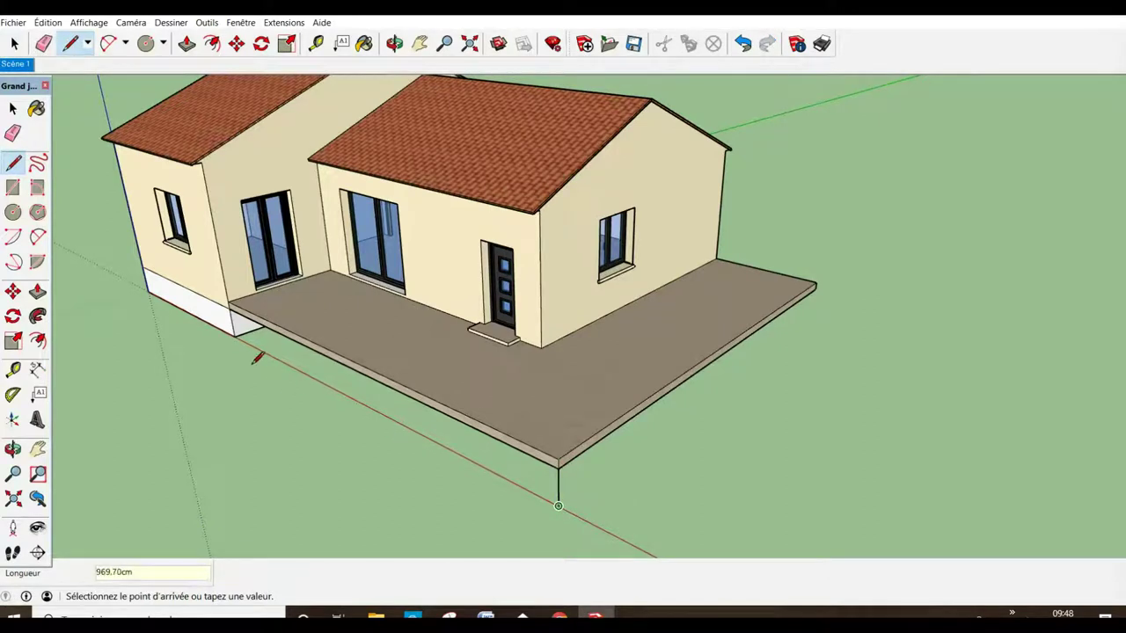
click(237, 343)
mouse_move(690, 542)
middle_down()
mouse_move(625, 502)
mouse_move(666, 451)
middle_up()
click(806, 305)
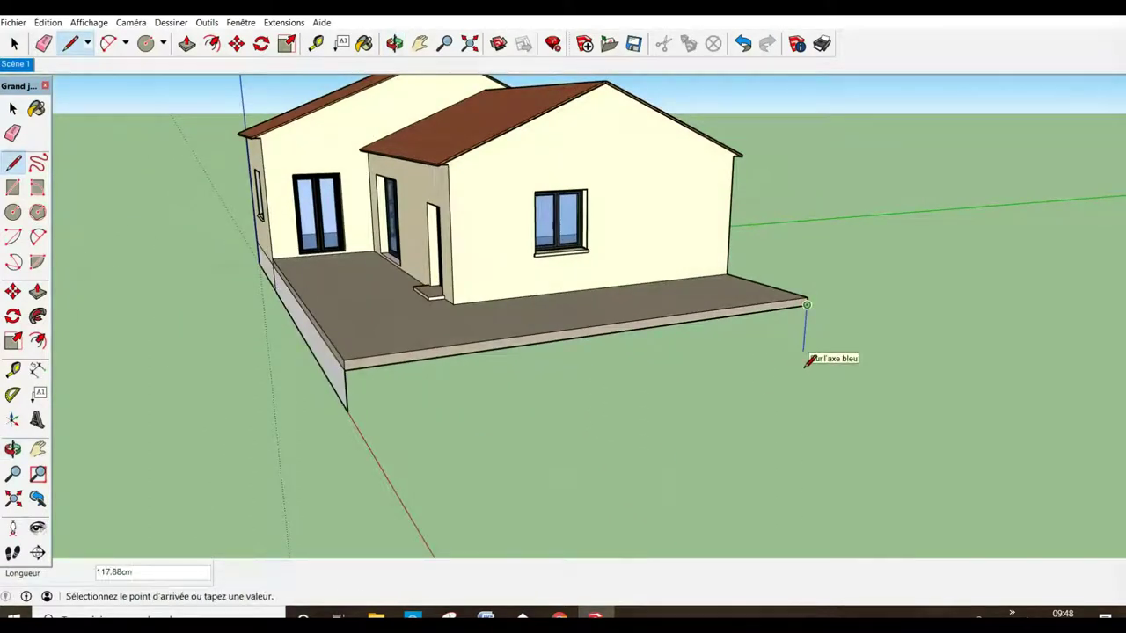
key(Return)
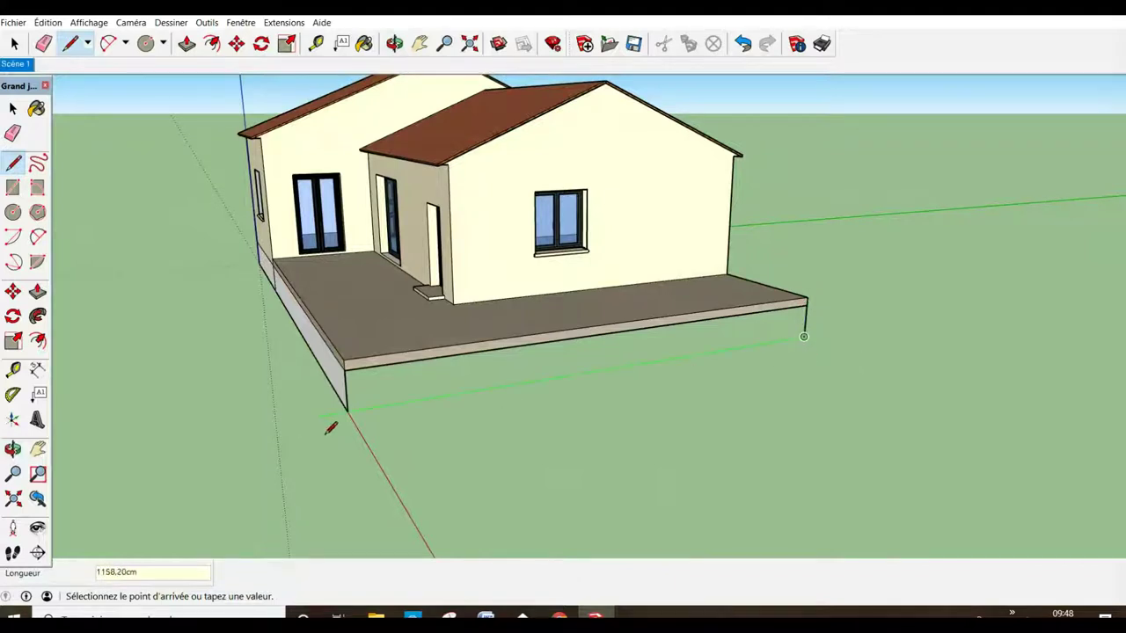
click(351, 413)
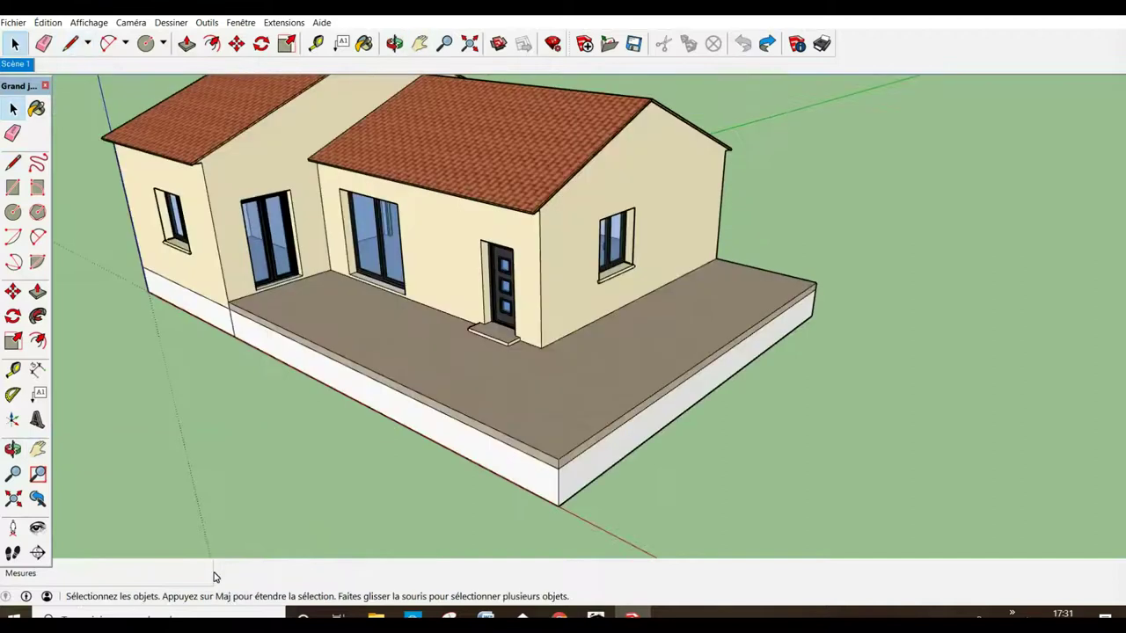
- Draw a triangular slope profile, 300 cm along the ground, at the house's base corner
click(13, 448)
mouse_move(202, 389)
mouse_down()
mouse_move(352, 402)
mouse_move(674, 384)
mouse_up()
scroll(268, 389, down, 3)
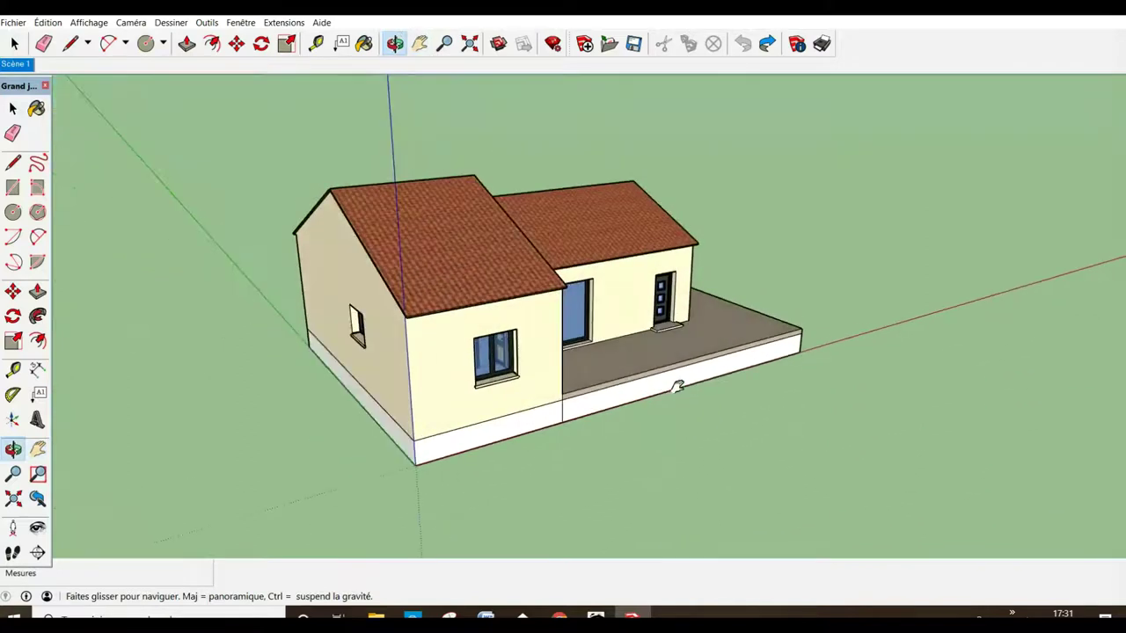
key(h)
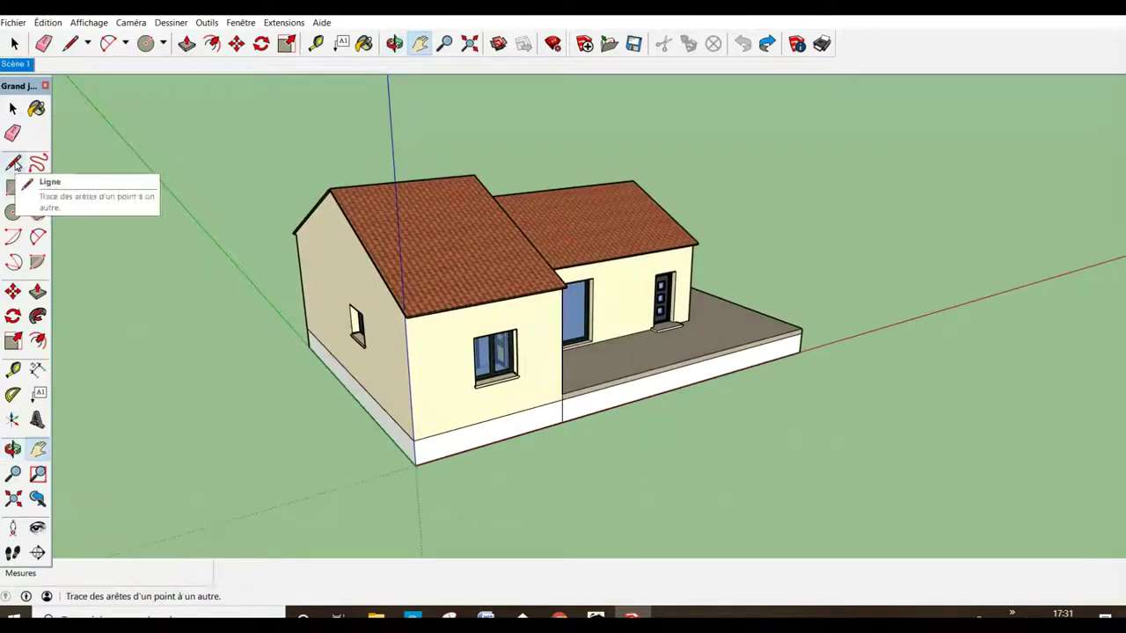
click(14, 165)
click(309, 347)
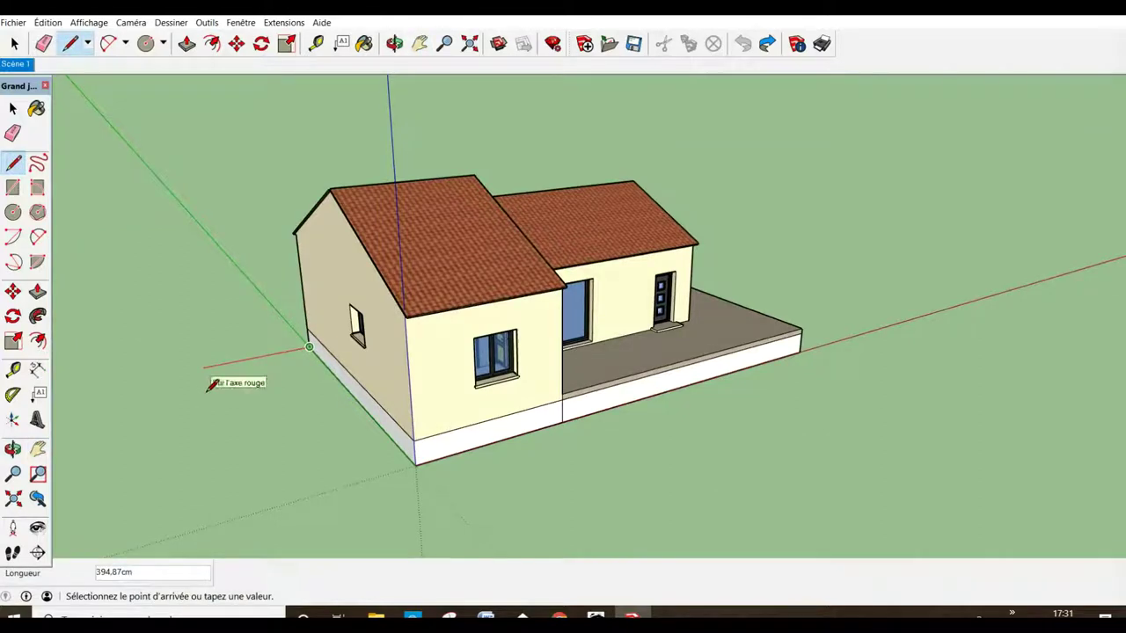
key(Return)
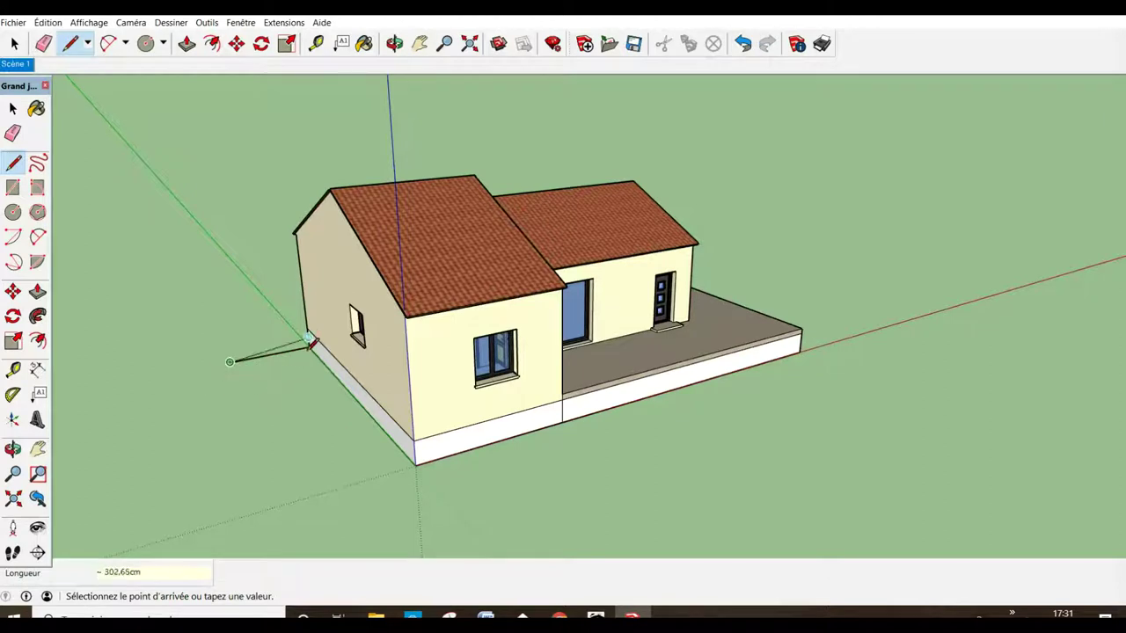
click(309, 338)
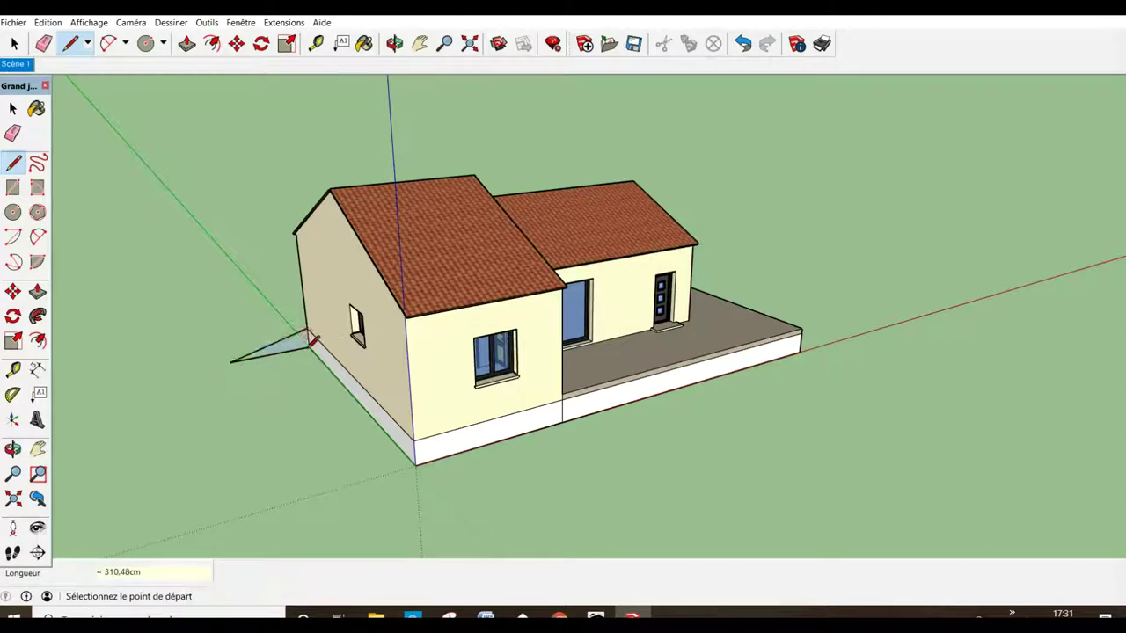
- Sweep the triangle along the end walls' base with Follow Me
click(36, 317)
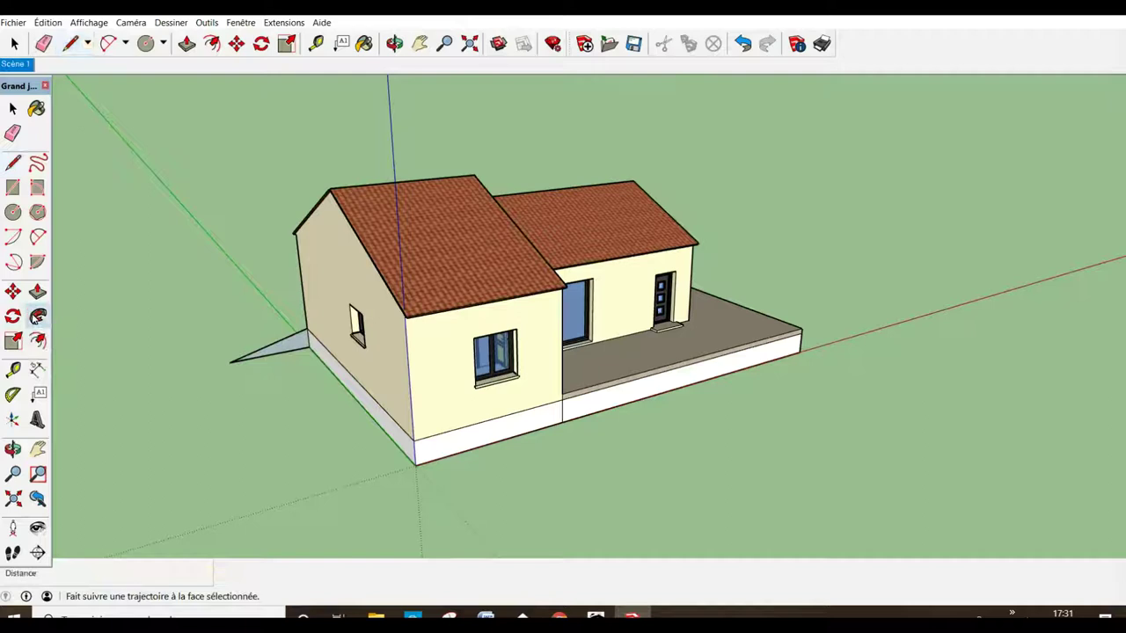
mouse_move(312, 345)
mouse_down()
mouse_move(387, 428)
mouse_move(563, 415)
mouse_up()
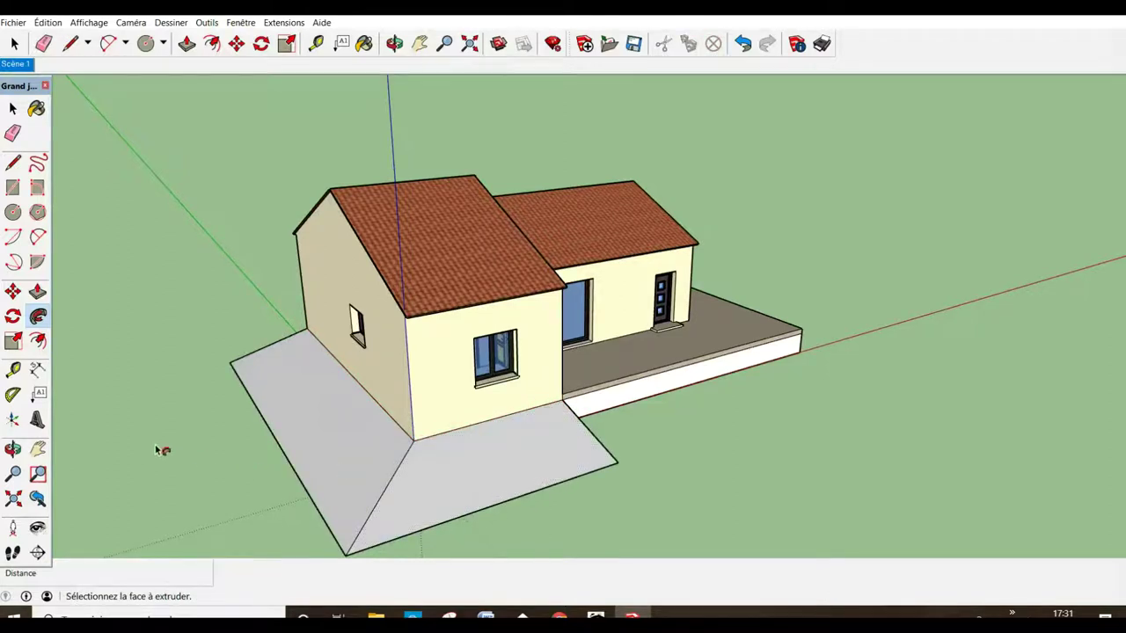
mouse_move(679, 470)
middle_down()
mouse_move(156, 430)
mouse_move(249, 455)
middle_up()
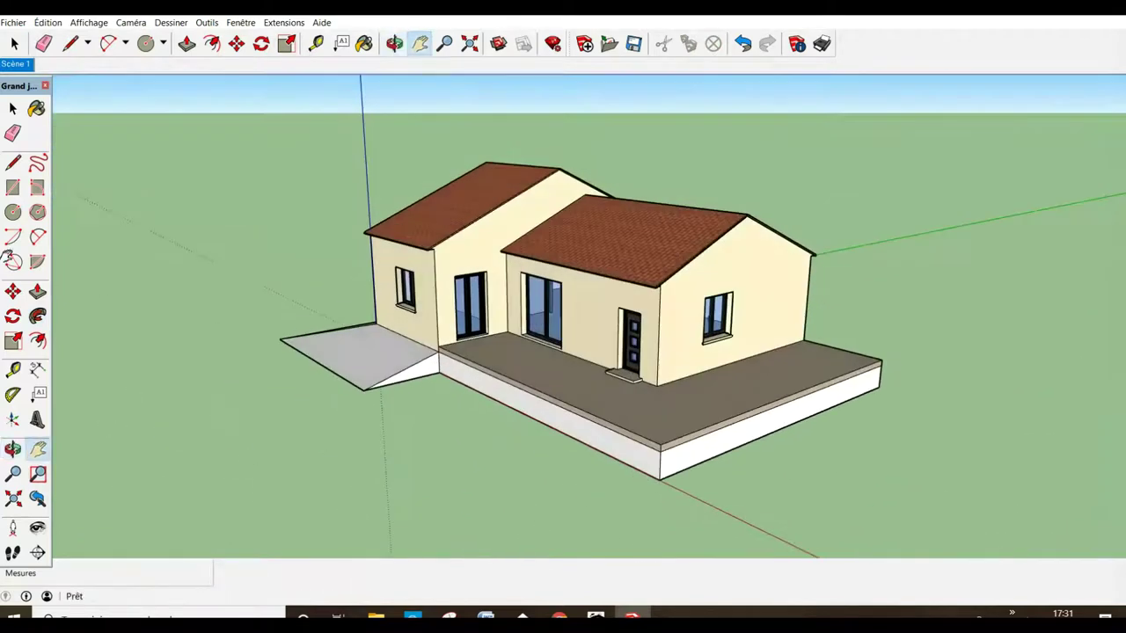
- Draw a 300 cm triangular slope profile at the terrace's outer corner
click(12, 163)
click(879, 388)
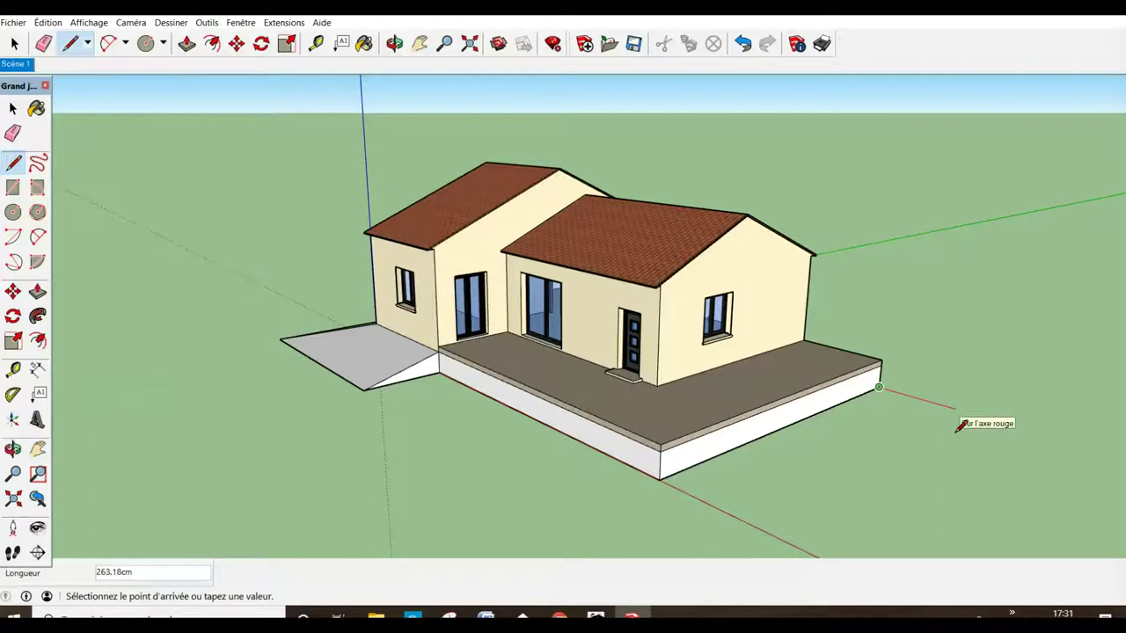
text(00)
key(Return)
click(887, 377)
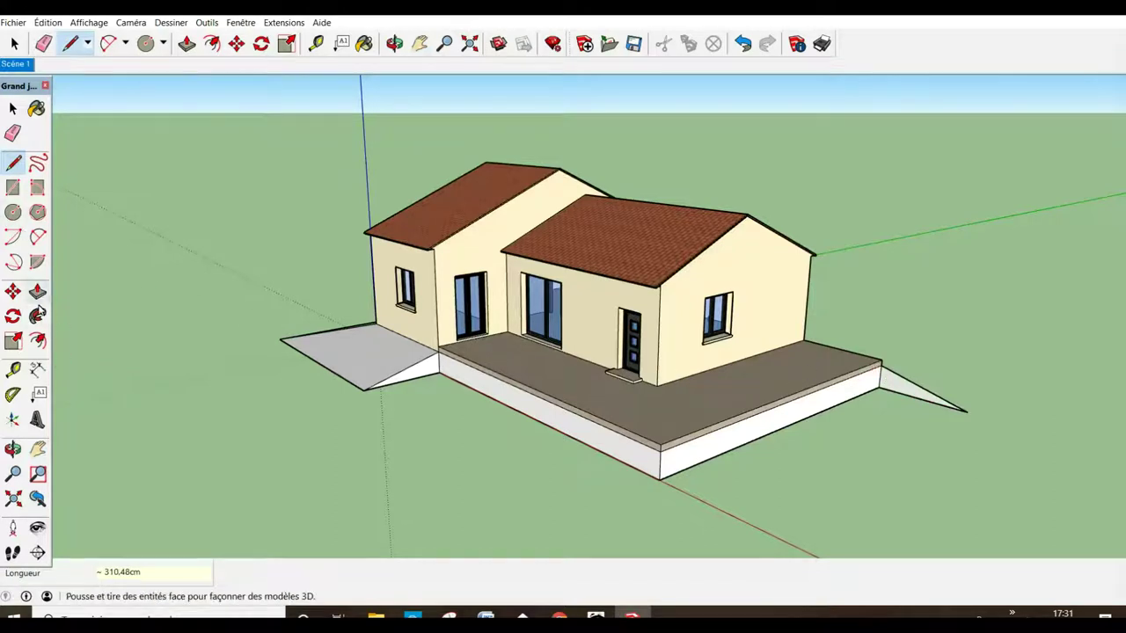
- Sweep the triangle with Follow Me along the terrace base edges to its far corner
click(39, 317)
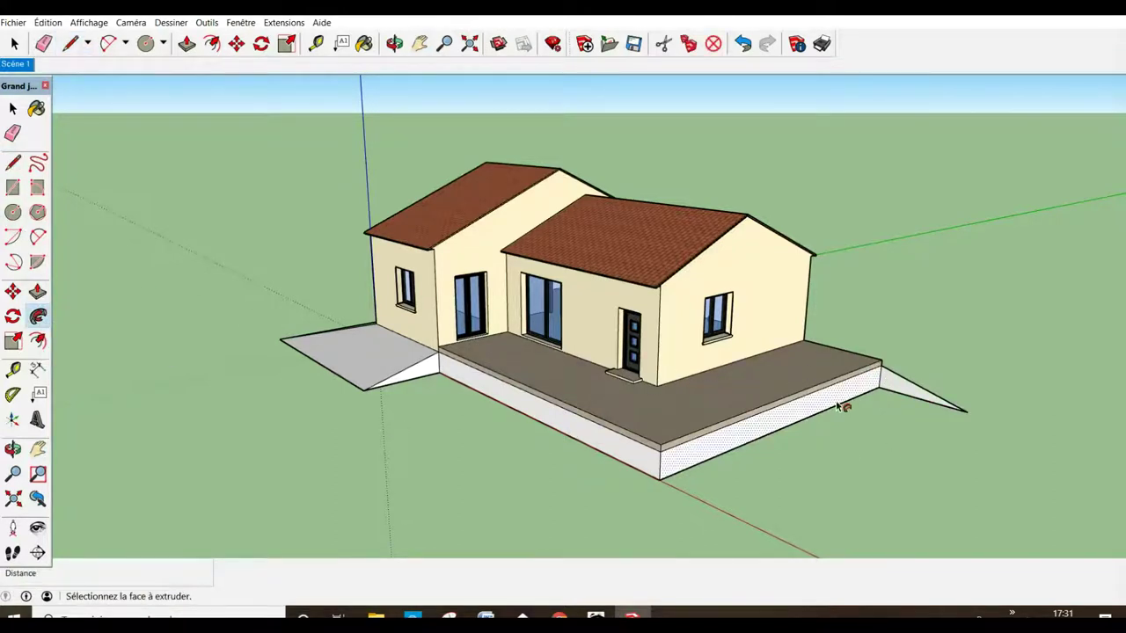
mouse_move(895, 385)
mouse_down()
mouse_move(695, 459)
mouse_move(499, 389)
mouse_up()
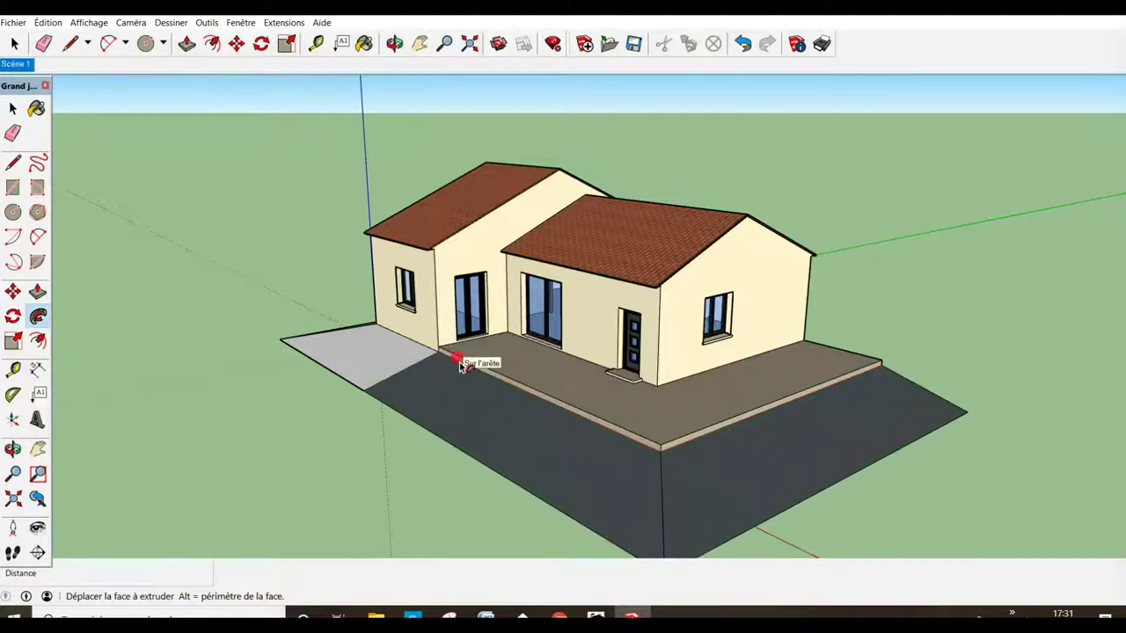
drag(499, 389, 464, 363)
click(13, 108)
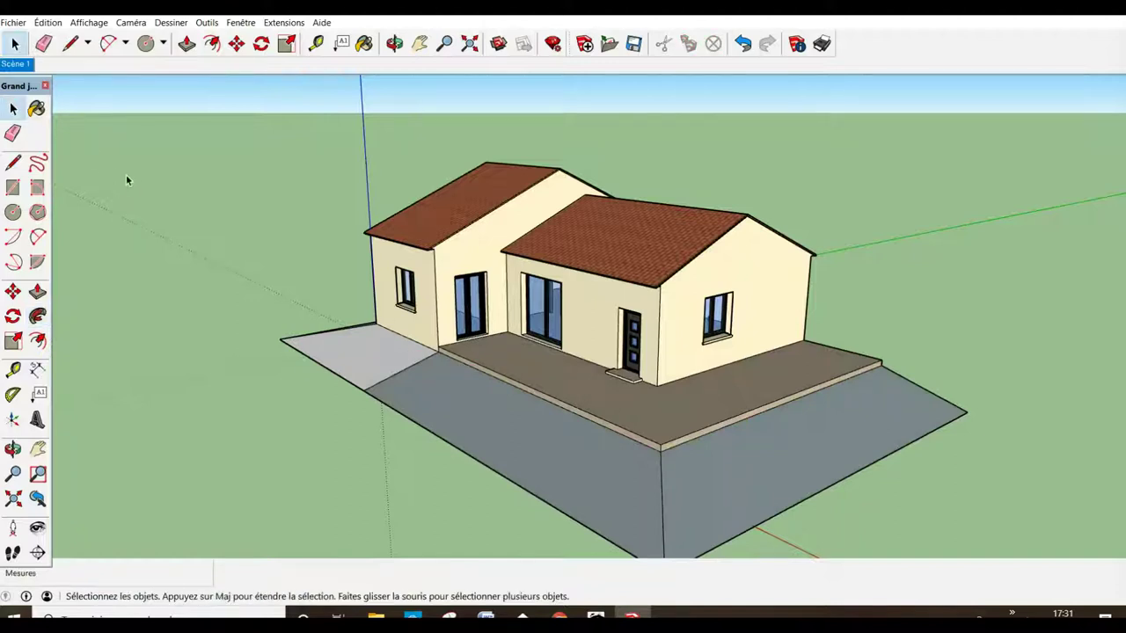
middle_drag(257, 243, 508, 250)
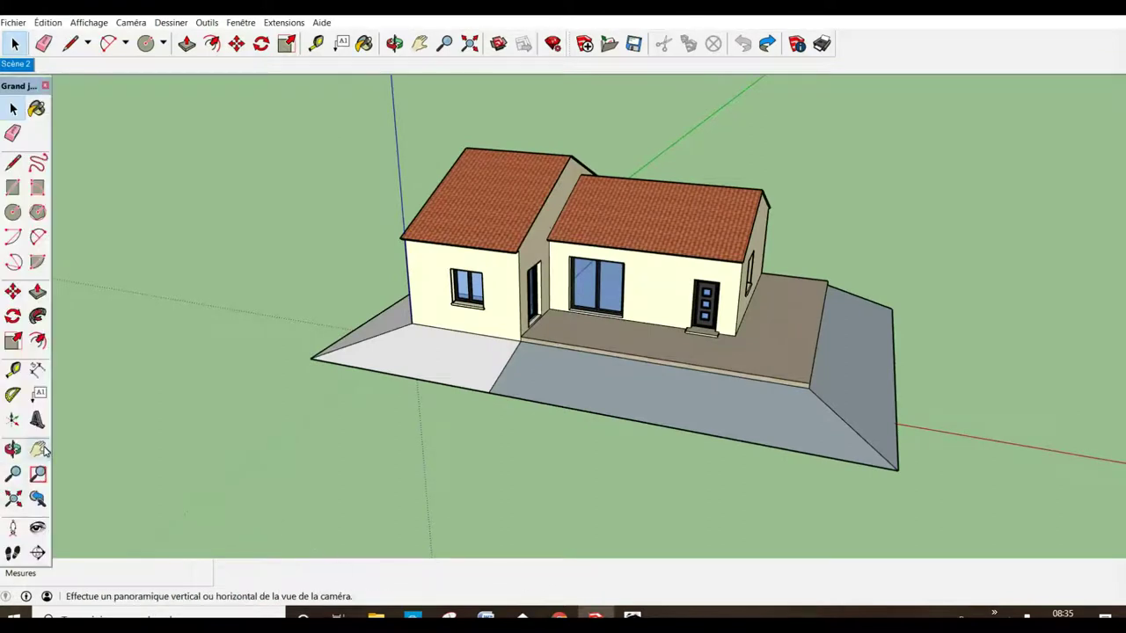
- Orbit and zoom in on the open corner where the white base strip ends
click(39, 449)
drag(635, 495, 515, 492)
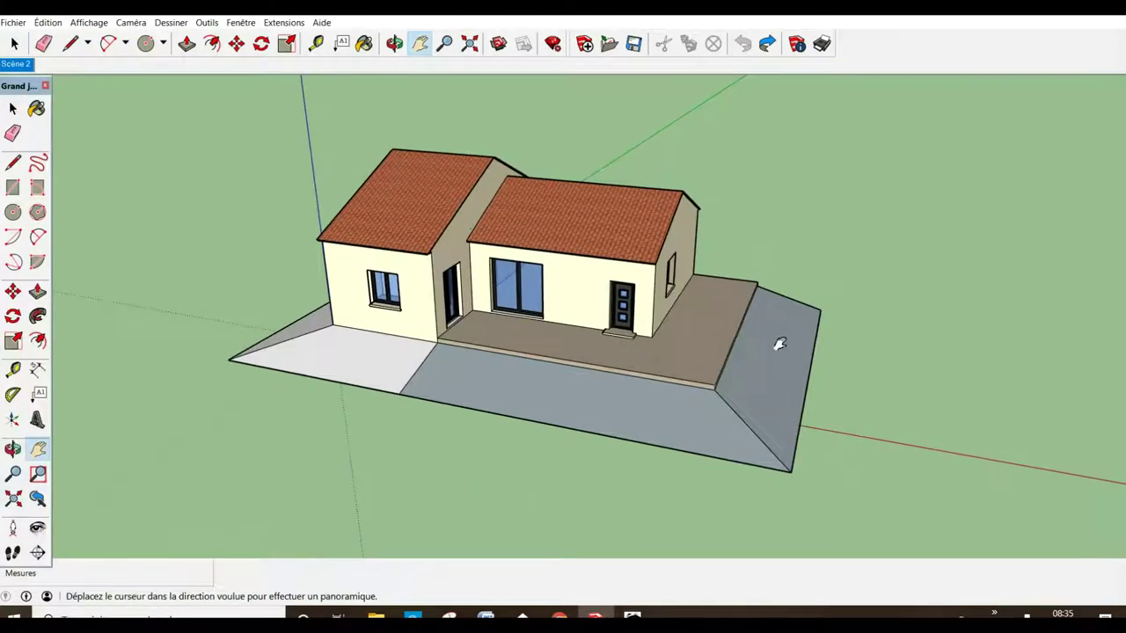
scroll(781, 317, up, 3)
scroll(781, 317, up, 1)
mouse_move(799, 343)
middle_down()
mouse_move(402, 393)
mouse_move(583, 395)
mouse_move(473, 395)
mouse_move(203, 349)
middle_up()
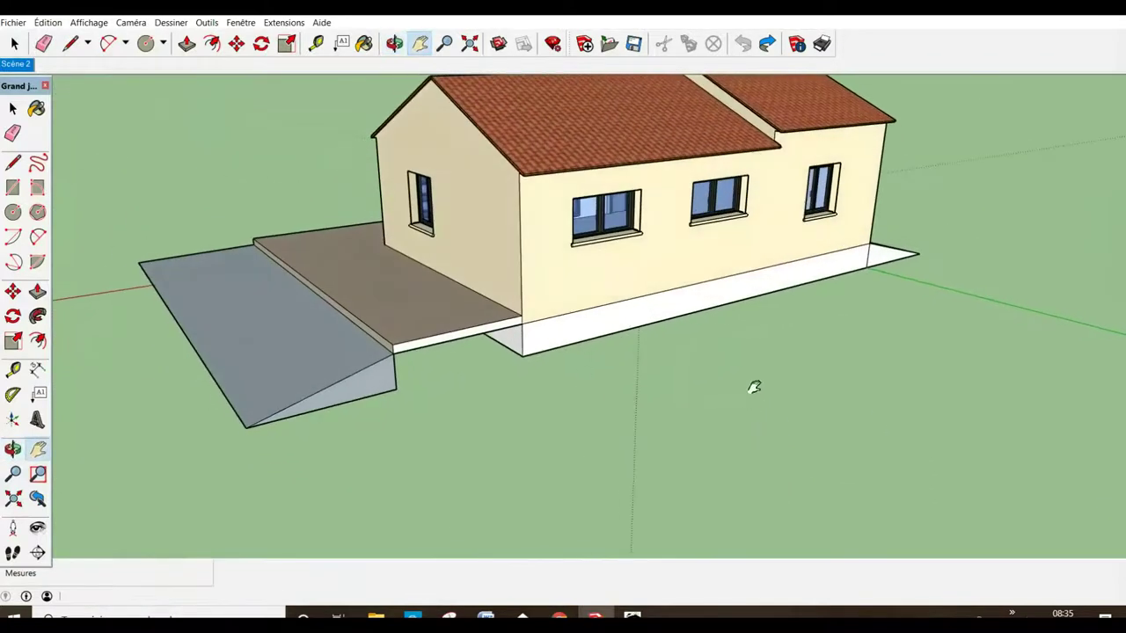
drag(751, 385, 614, 439)
scroll(845, 296, up, 2)
scroll(836, 296, up, 2)
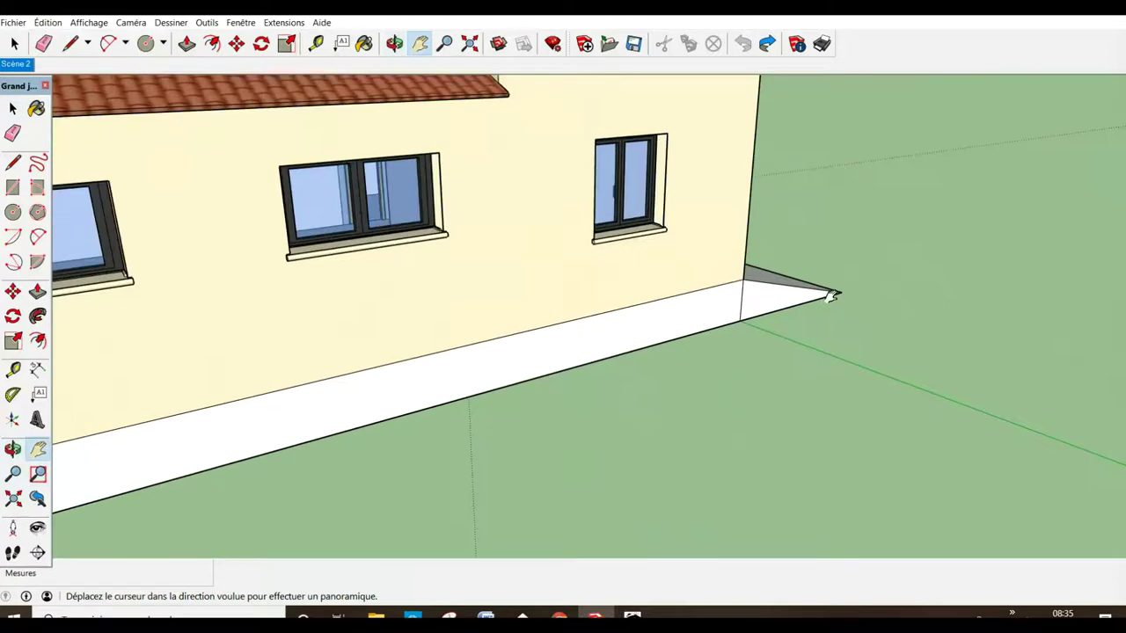
scroll(831, 295, up, 2)
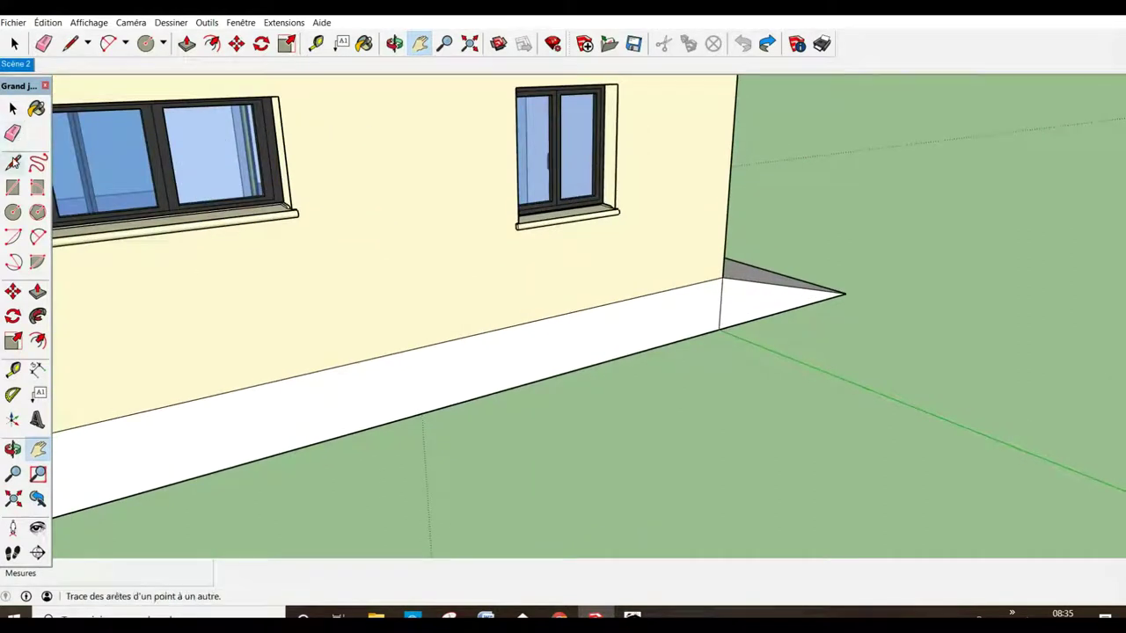
- Draw edges closing the grey and white triangular faces at the base strip's end corner
click(13, 163)
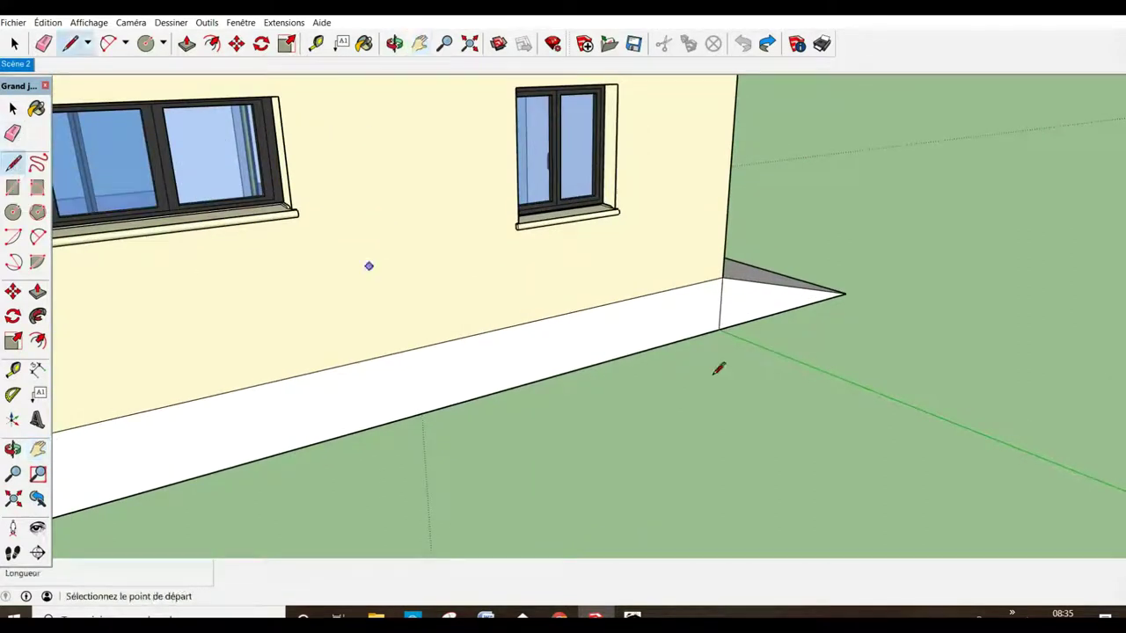
click(772, 358)
click(701, 339)
key(Escape)
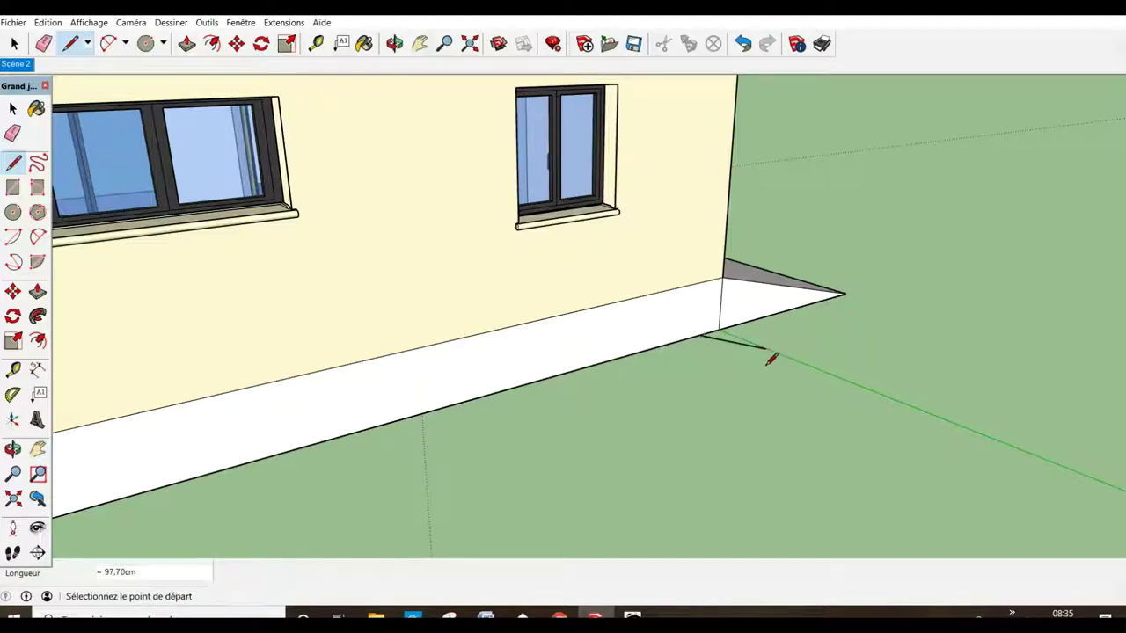
click(847, 293)
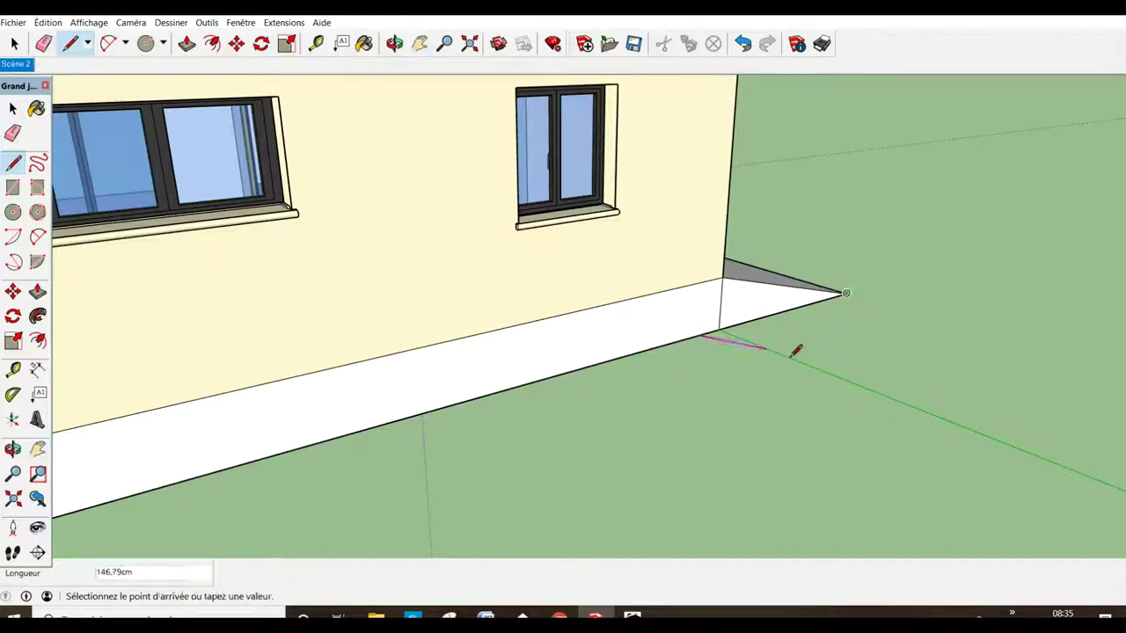
click(766, 350)
click(765, 349)
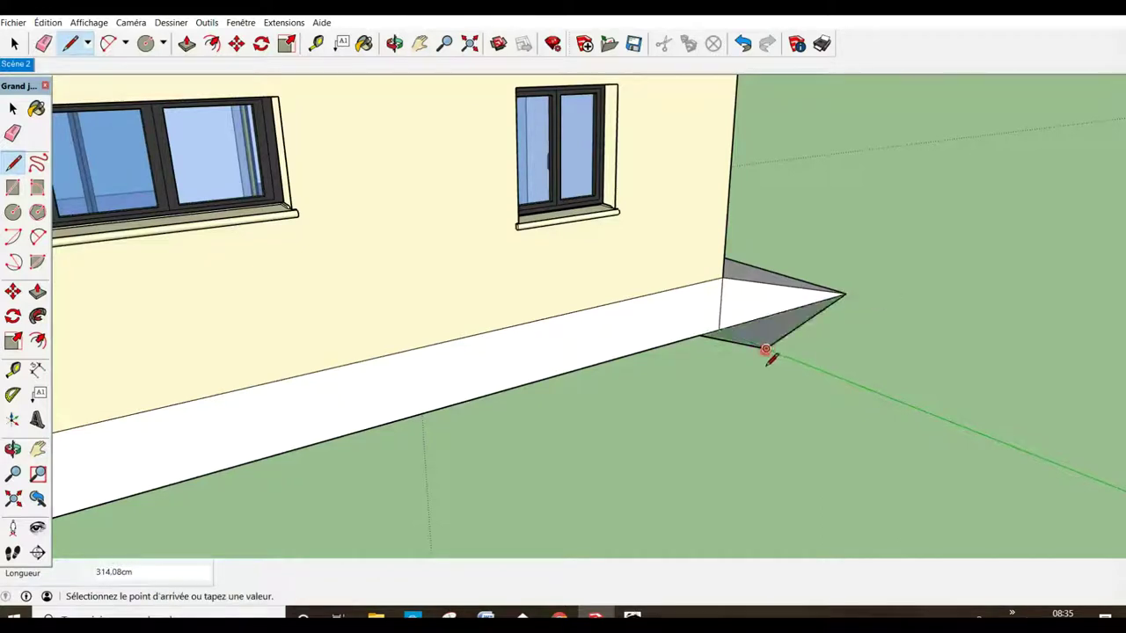
click(722, 278)
click(722, 278)
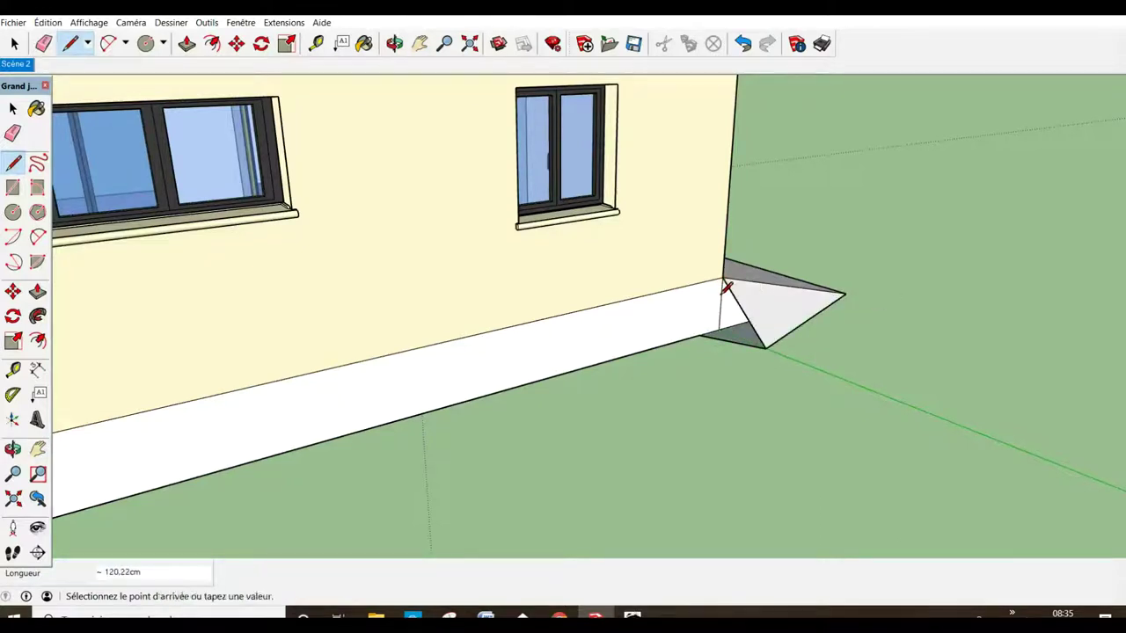
click(701, 338)
click(38, 449)
mouse_move(161, 469)
mouse_down()
mouse_move(666, 354)
mouse_move(503, 426)
mouse_up()
drag(445, 449, 716, 327)
- Draw a line from the ramp's bottom corner to the house corner, closing the white face
click(13, 164)
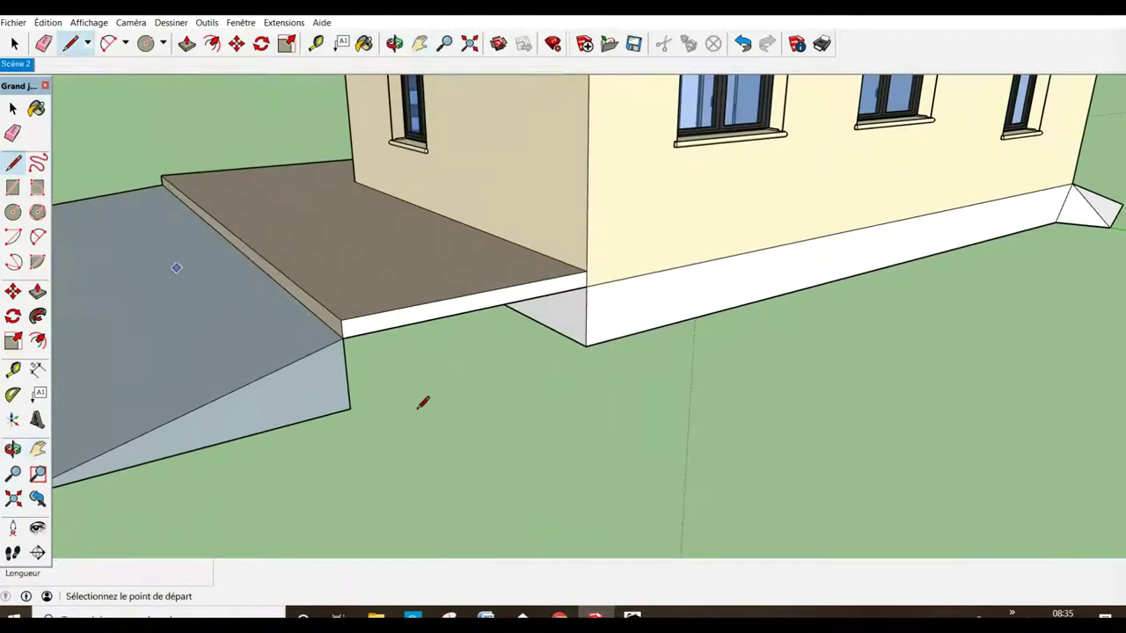
click(350, 409)
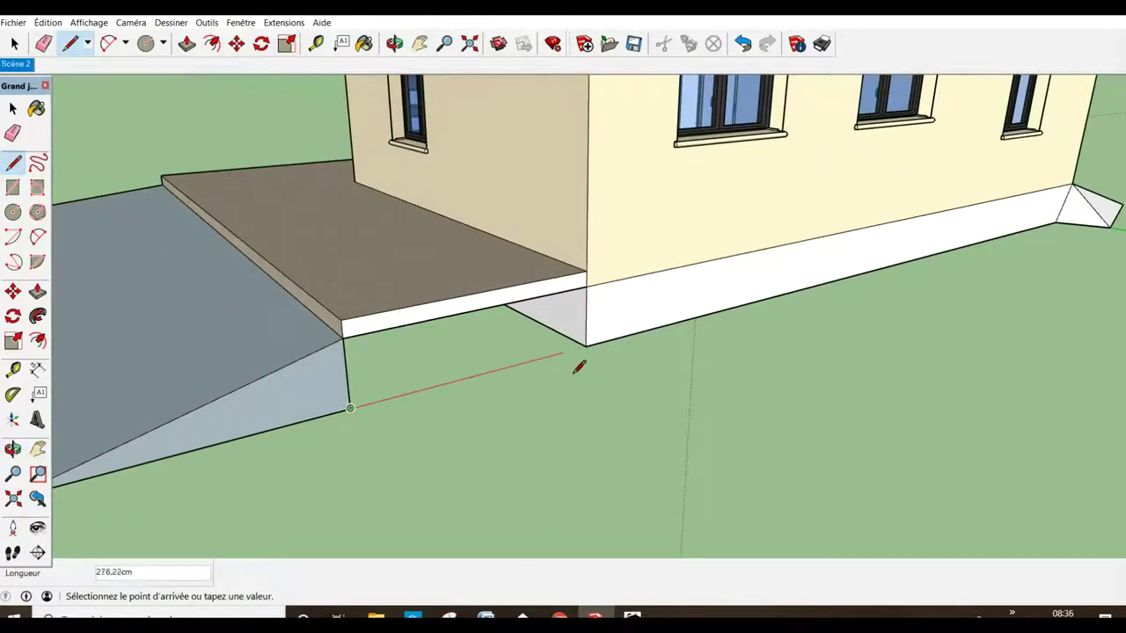
click(587, 348)
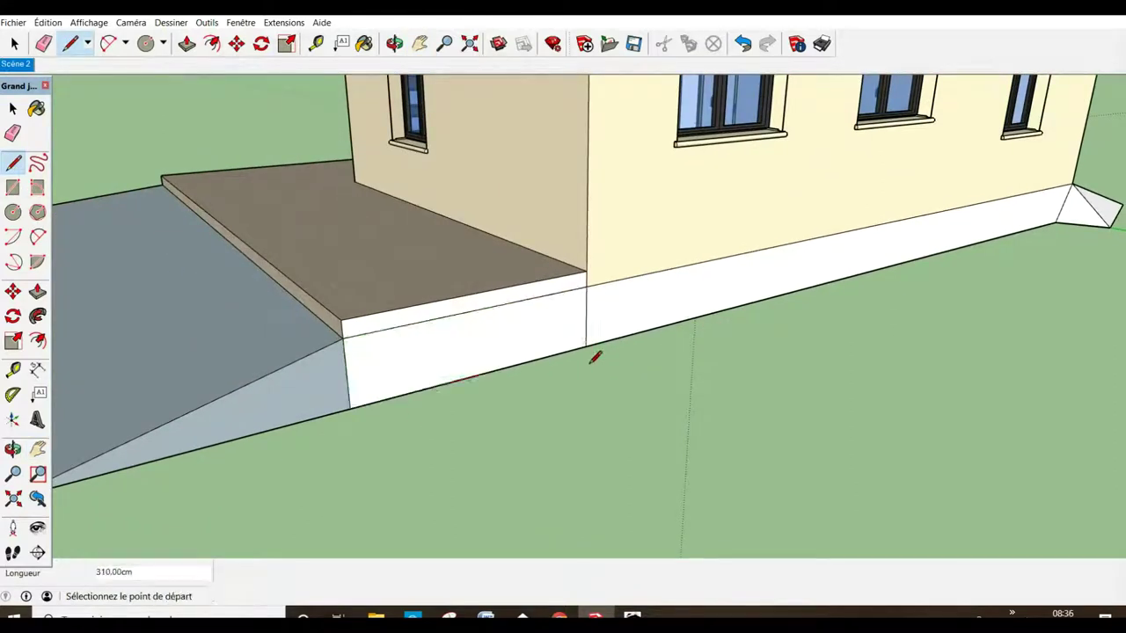
- Place guides along the ramp edge and at 20 cm intervals above the base edge
click(18, 371)
click(451, 383)
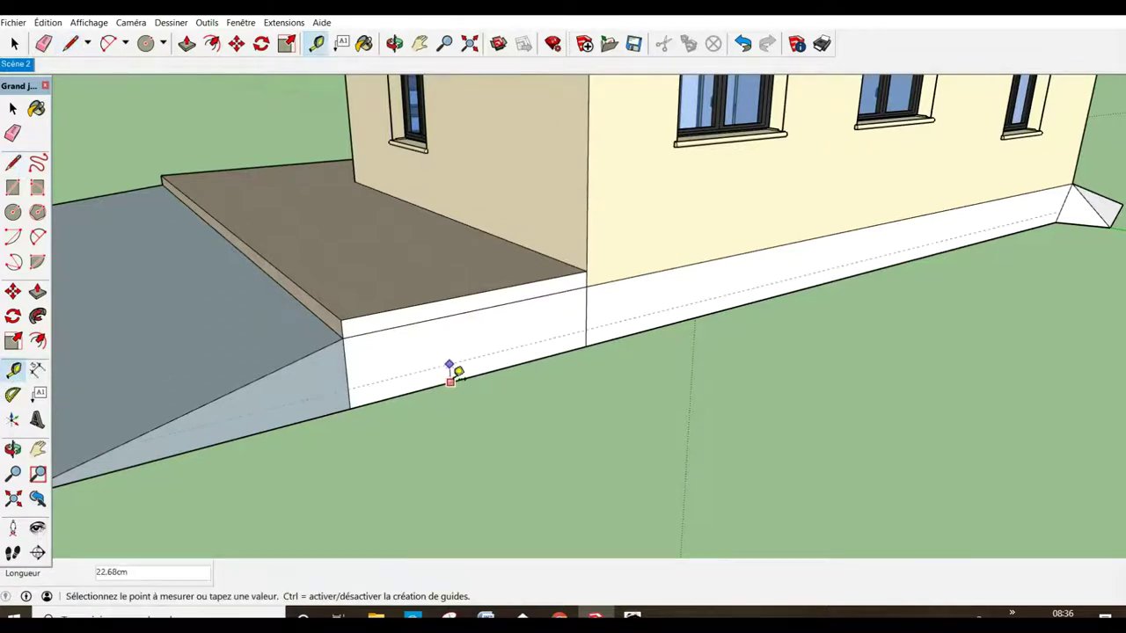
text(20)
key(Return)
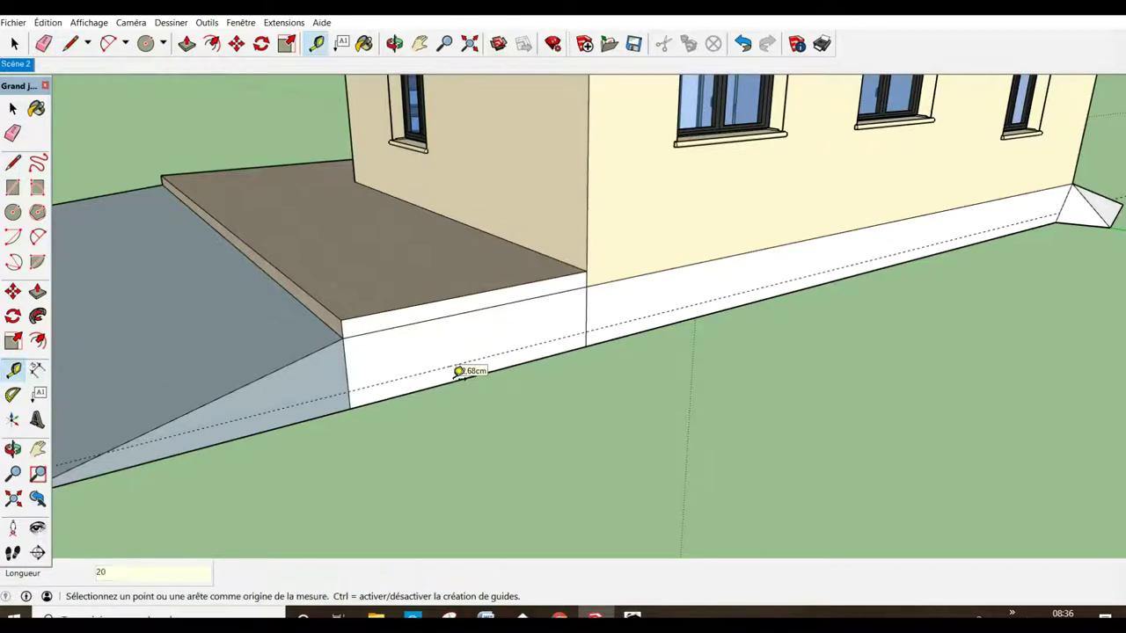
click(518, 349)
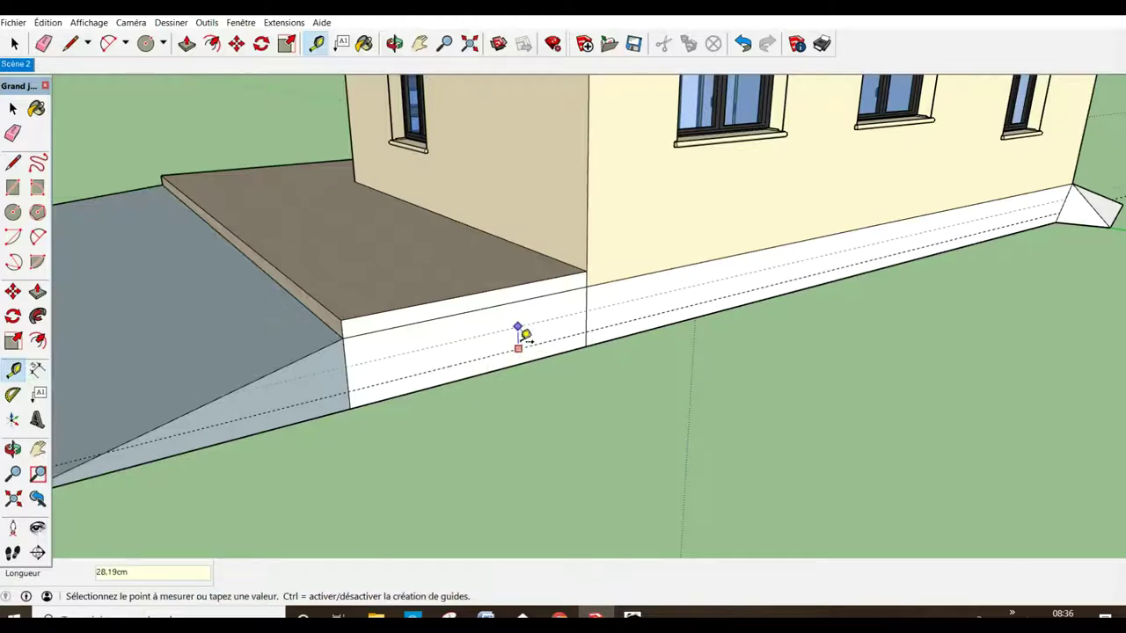
text(20)
key(Return)
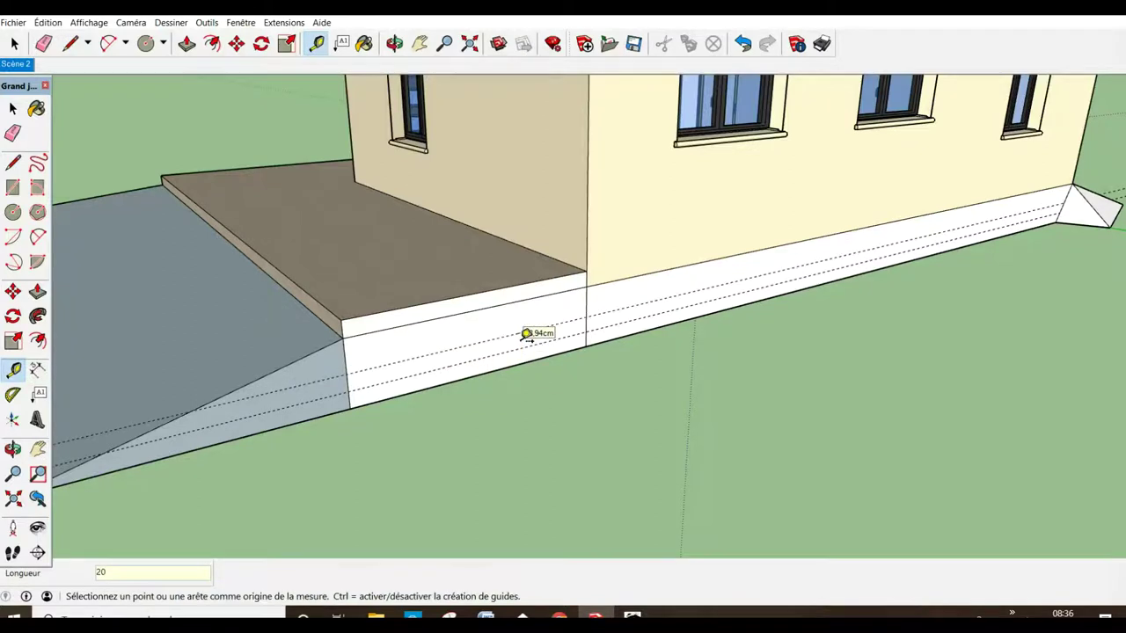
click(529, 331)
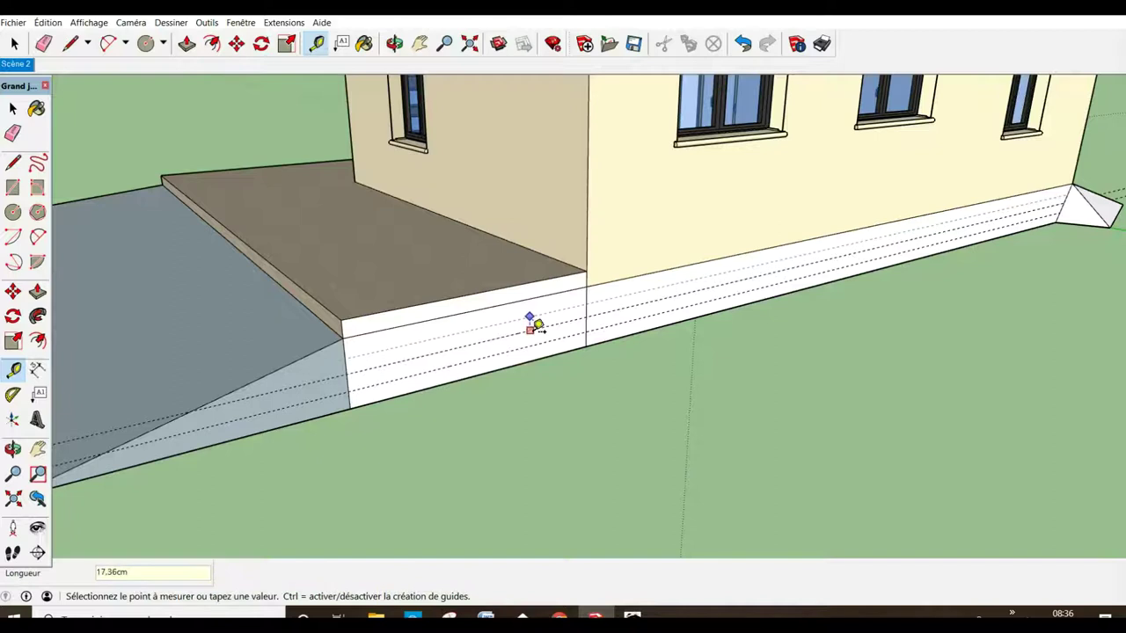
text(20)
key(Return)
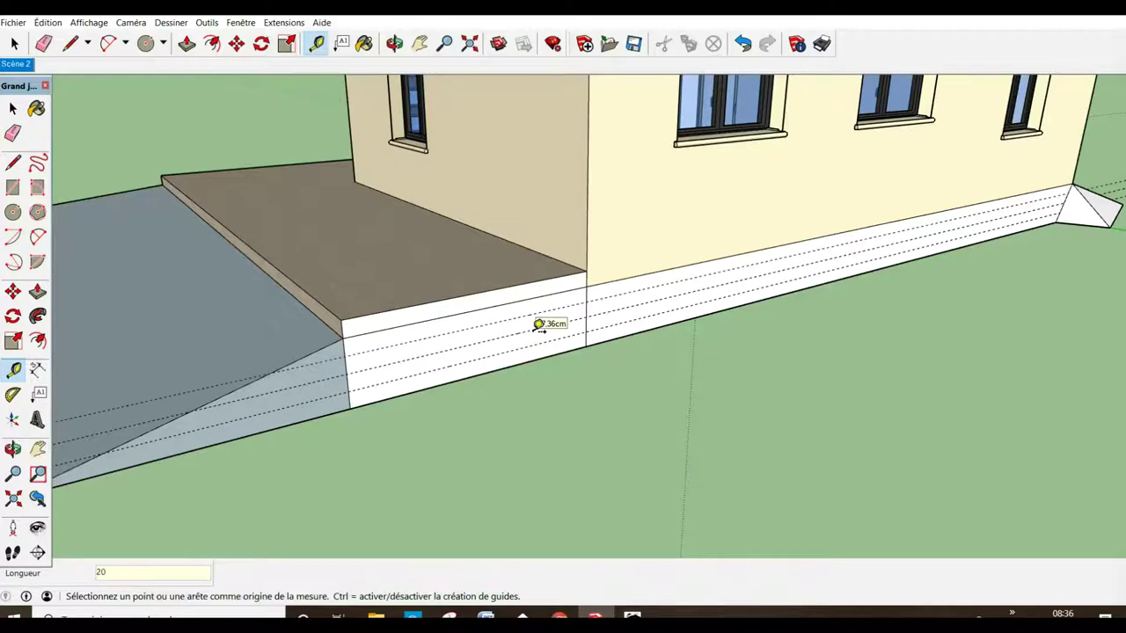
- Draw three edges along the guides from the ramp side to the house corner, dividing the face into four strips
click(14, 164)
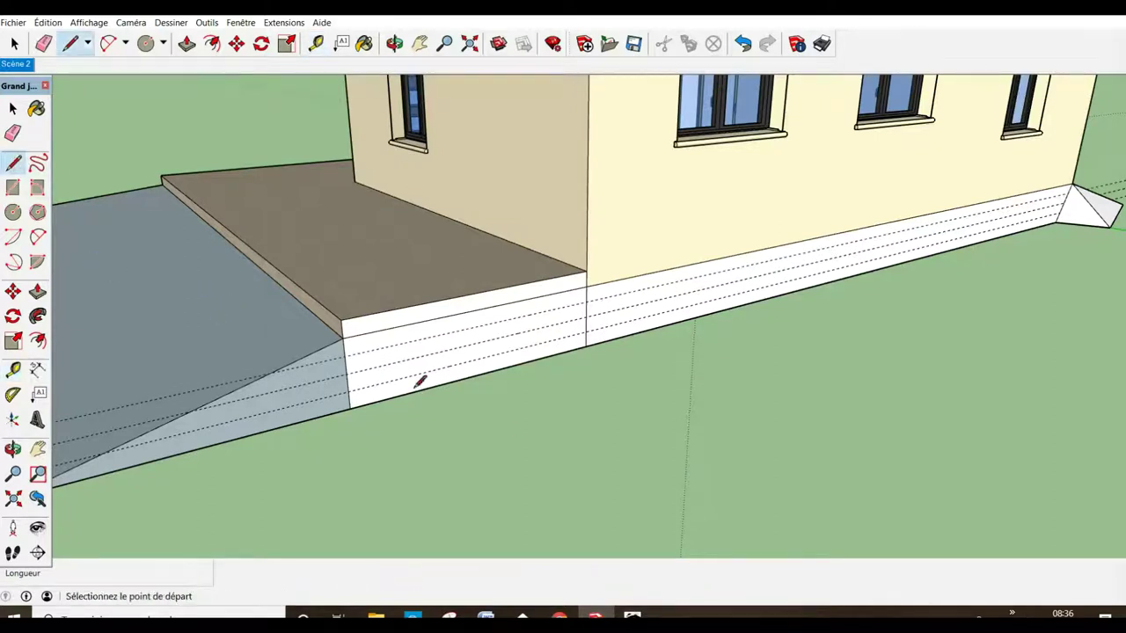
click(344, 357)
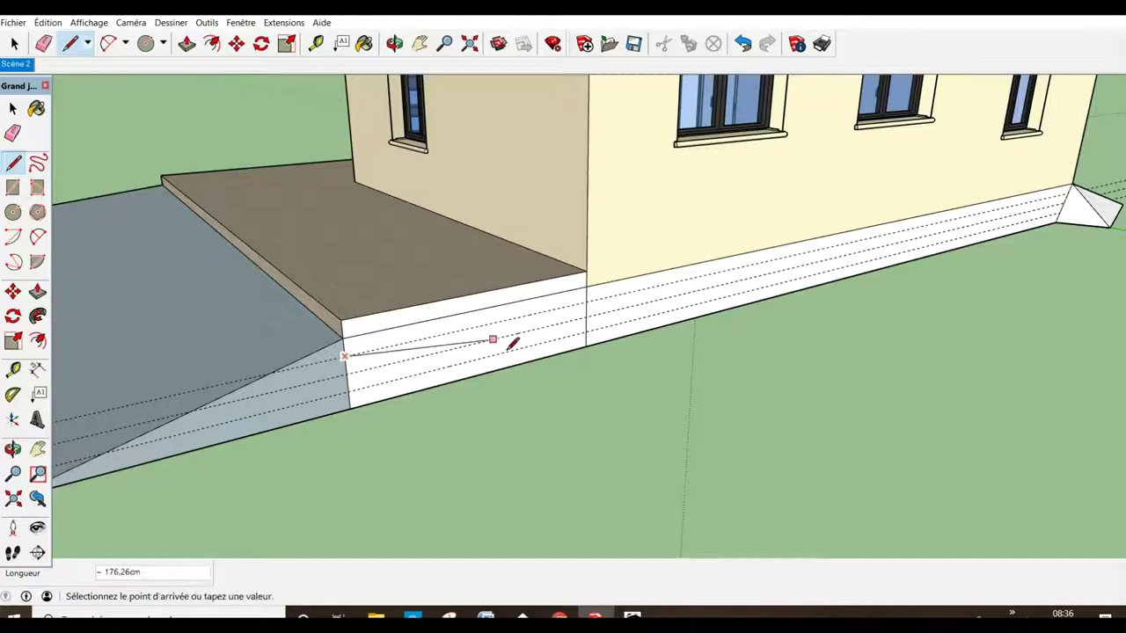
click(585, 304)
click(347, 374)
click(587, 320)
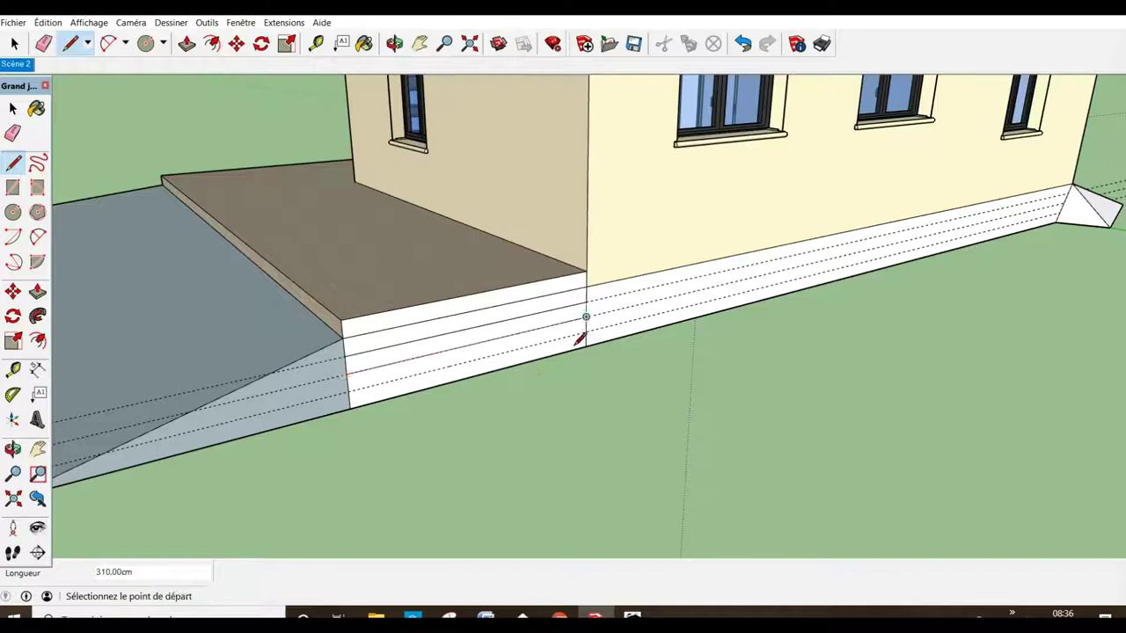
click(348, 392)
click(586, 344)
- Push/Pull the bottom two strips out 120 cm and 90 cm as steps
click(37, 291)
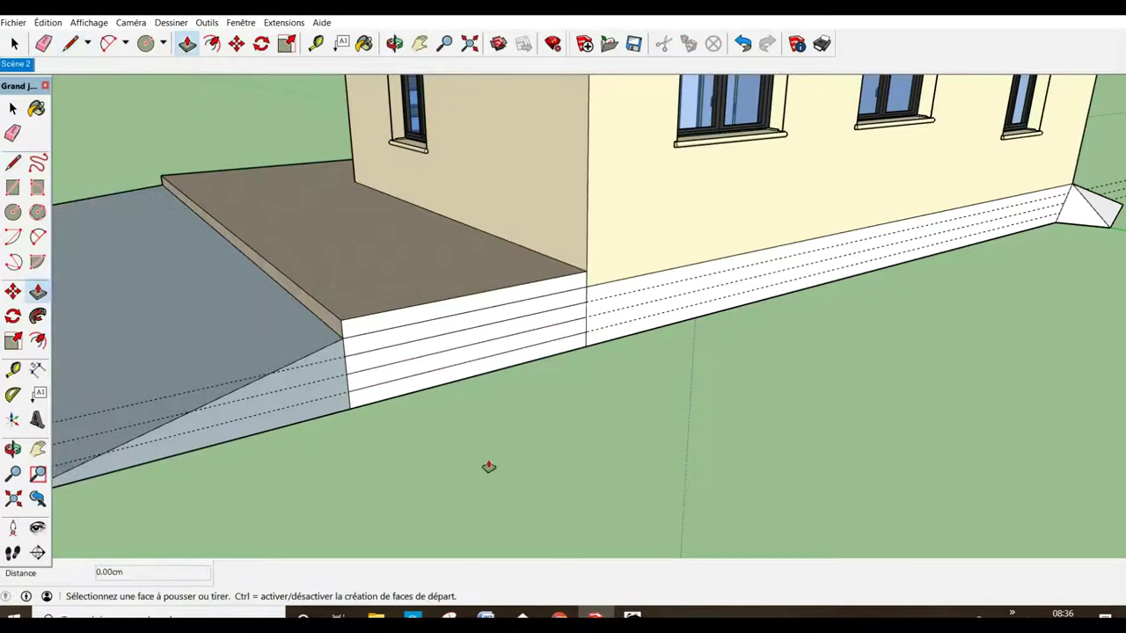
click(457, 382)
click(495, 418)
text(120)
key(Return)
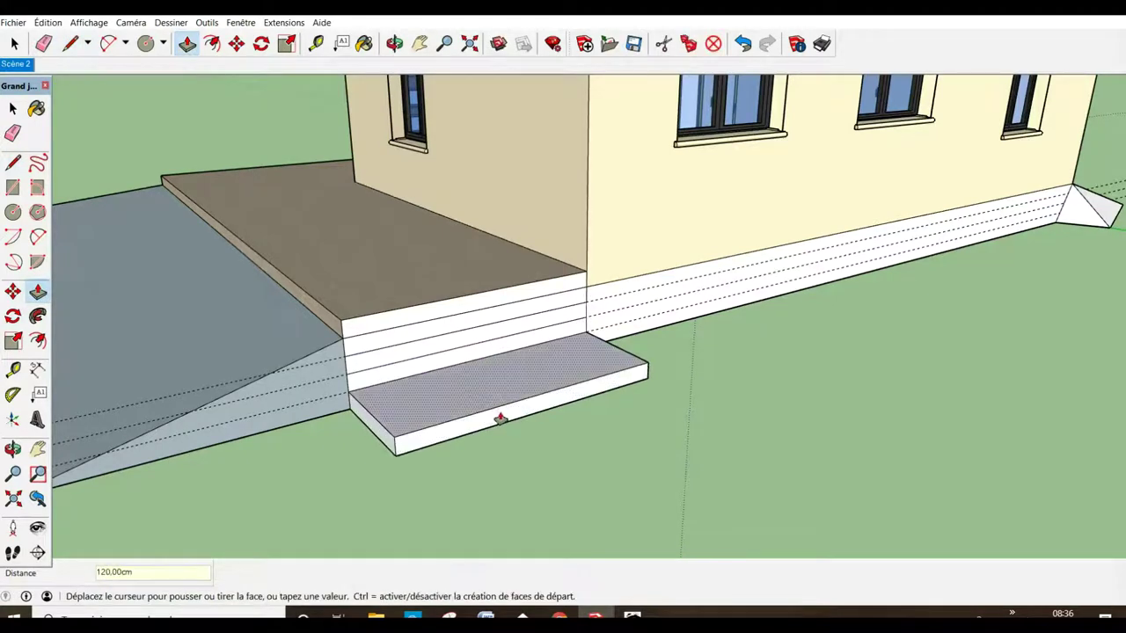
click(459, 357)
click(475, 375)
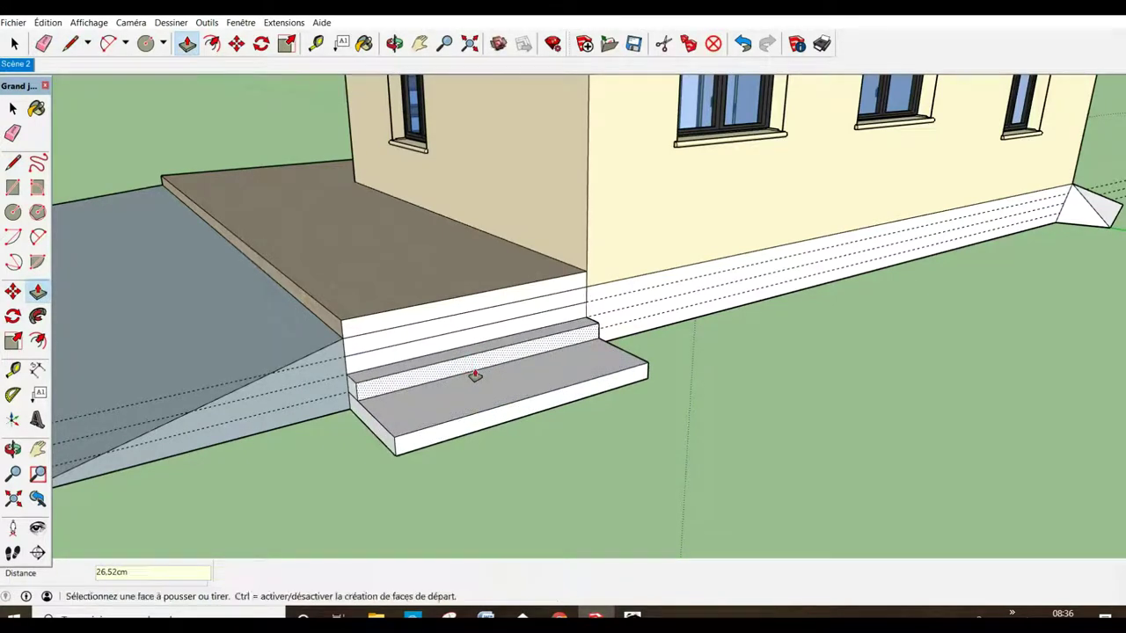
text(0)
key(Return)
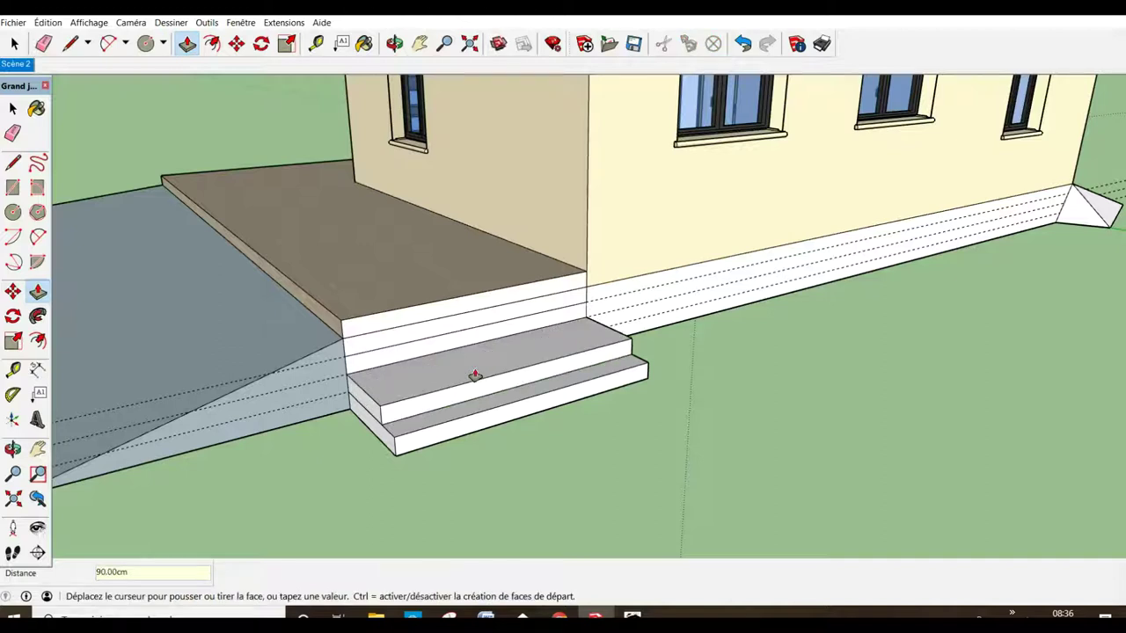
- Pull the upper two strips out 60 cm and 30 cm to finish the staircase
click(457, 357)
click(470, 363)
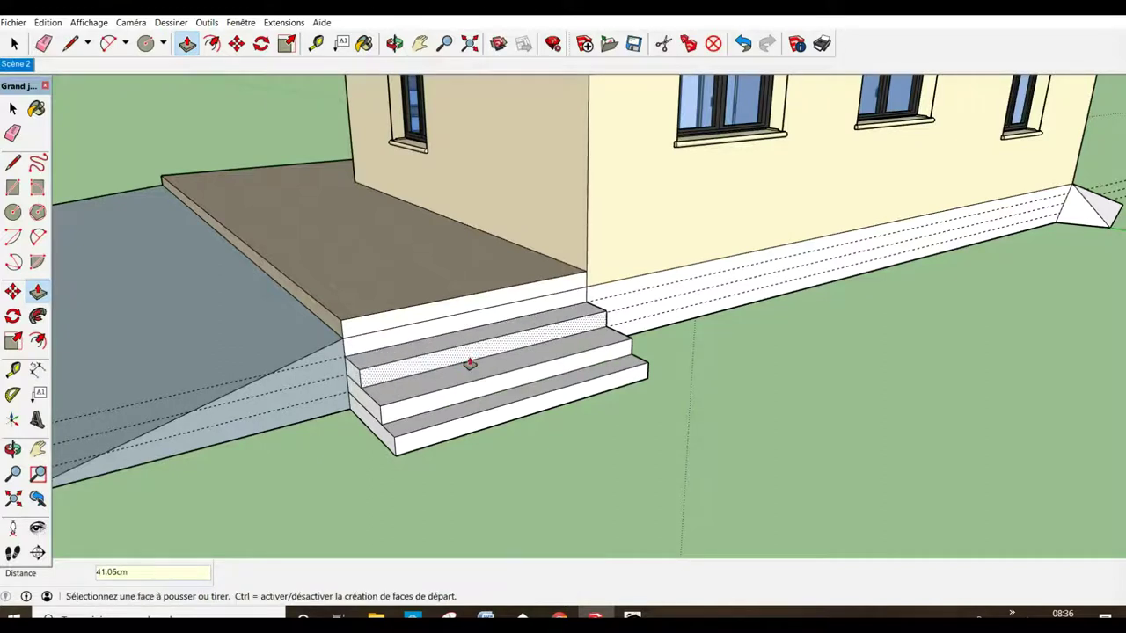
text(60)
key(Return)
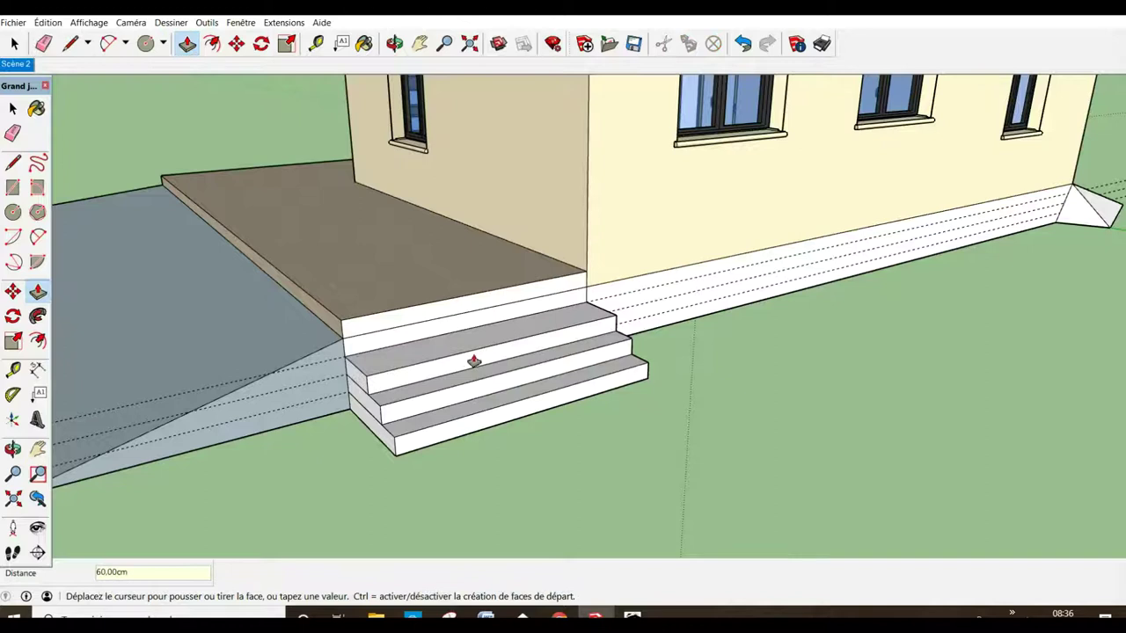
click(460, 329)
click(478, 343)
text(30)
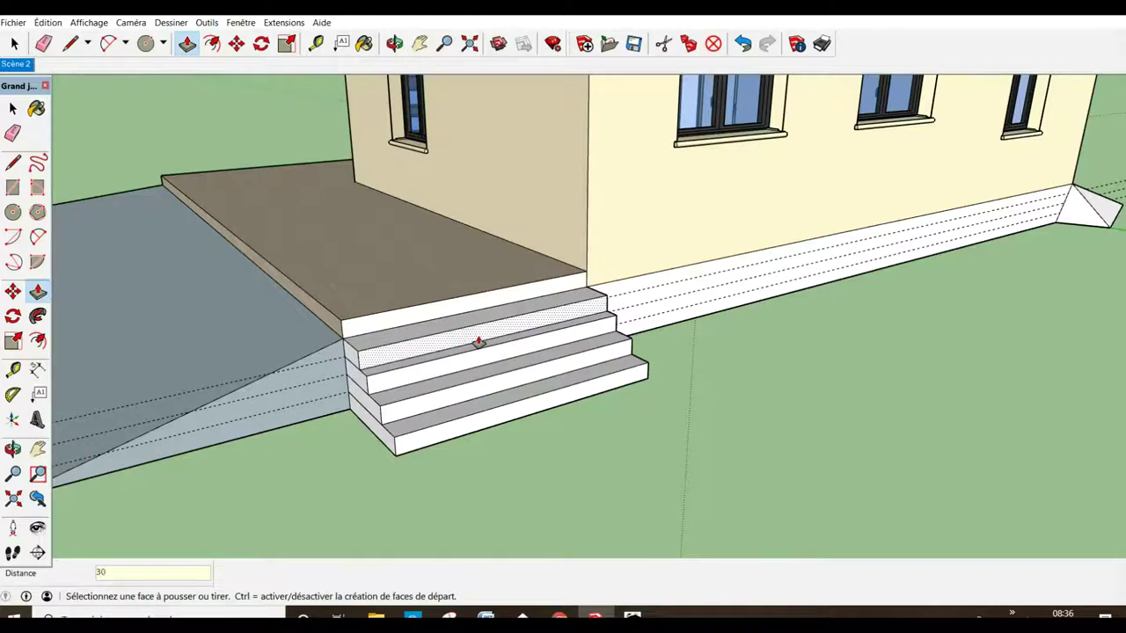
key(Return)
click(38, 449)
drag(297, 435, 455, 344)
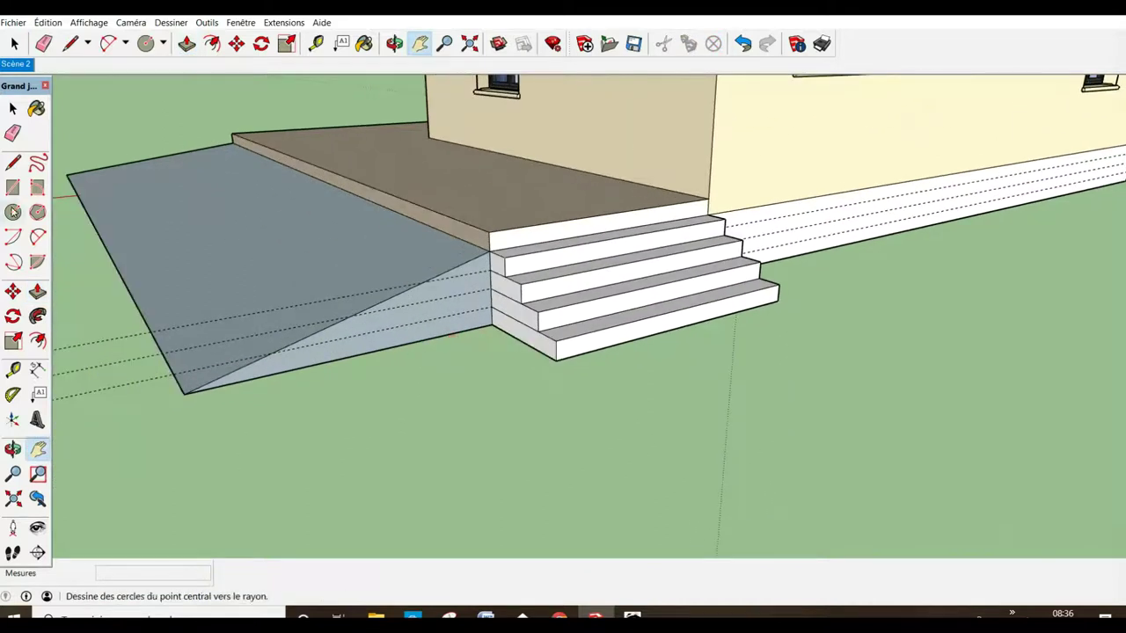
- Draw edges from the ramp/step corner to the bottom step corner and ground, closing the ramp's triangular side
click(13, 164)
middle_drag(226, 384, 372, 410)
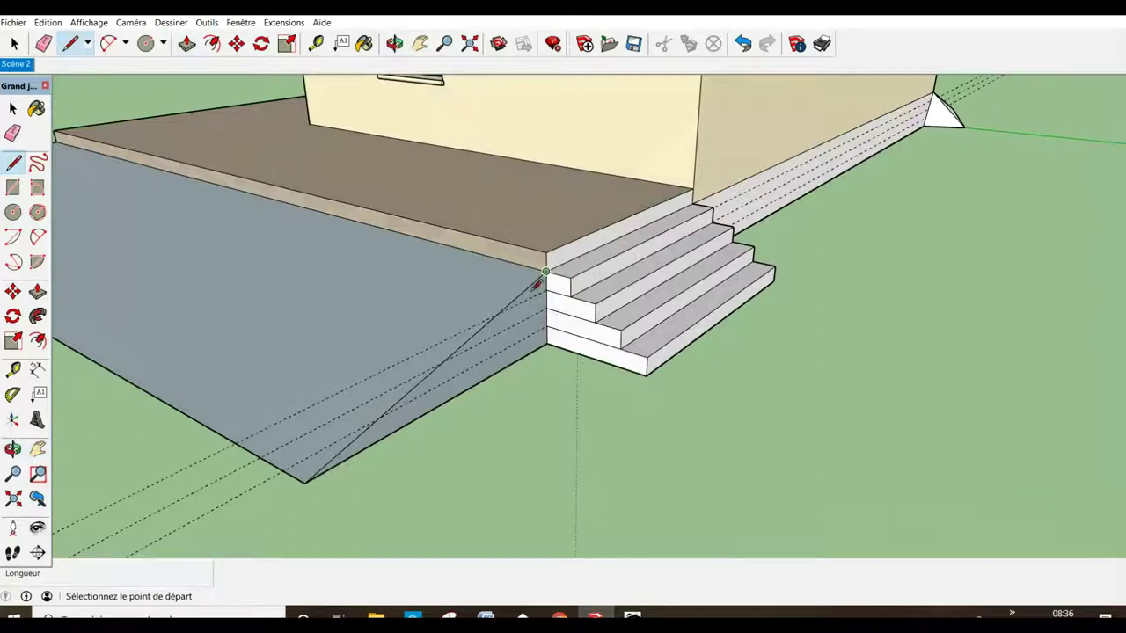
click(546, 272)
click(647, 375)
click(647, 375)
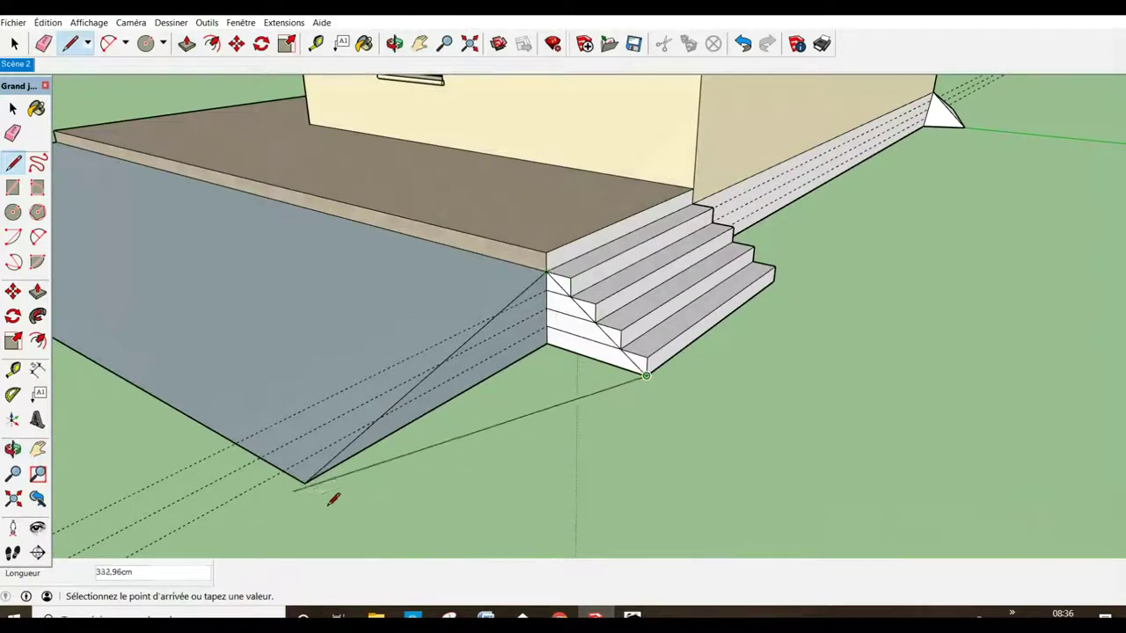
click(304, 483)
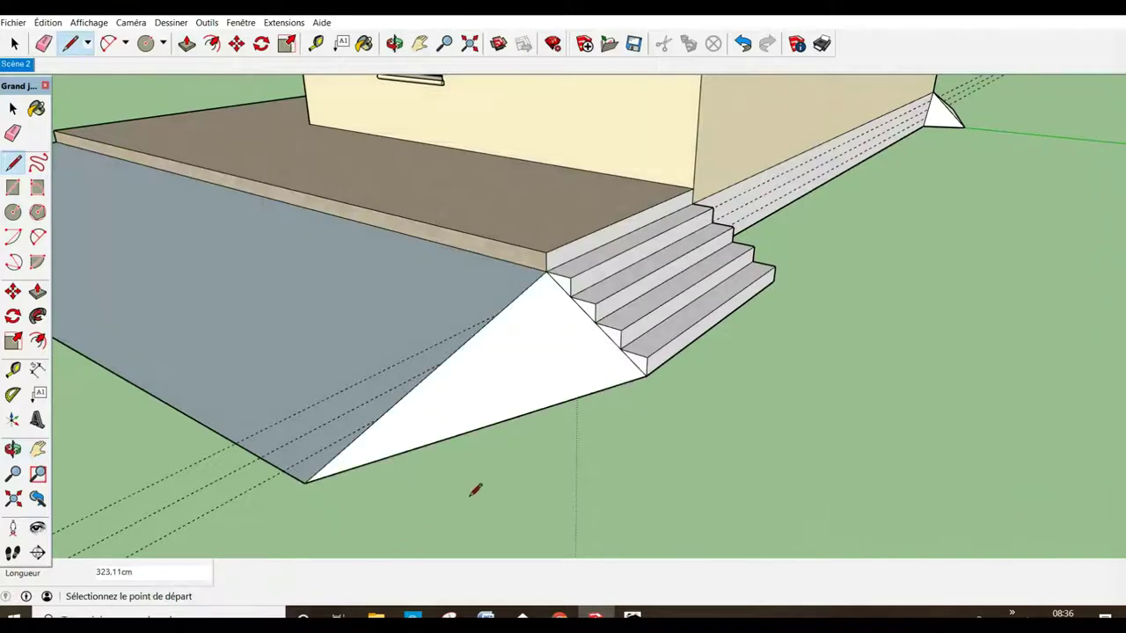
mouse_move(475, 490)
middle_down()
mouse_move(414, 435)
mouse_move(511, 475)
middle_up()
scroll(417, 447, down, 3)
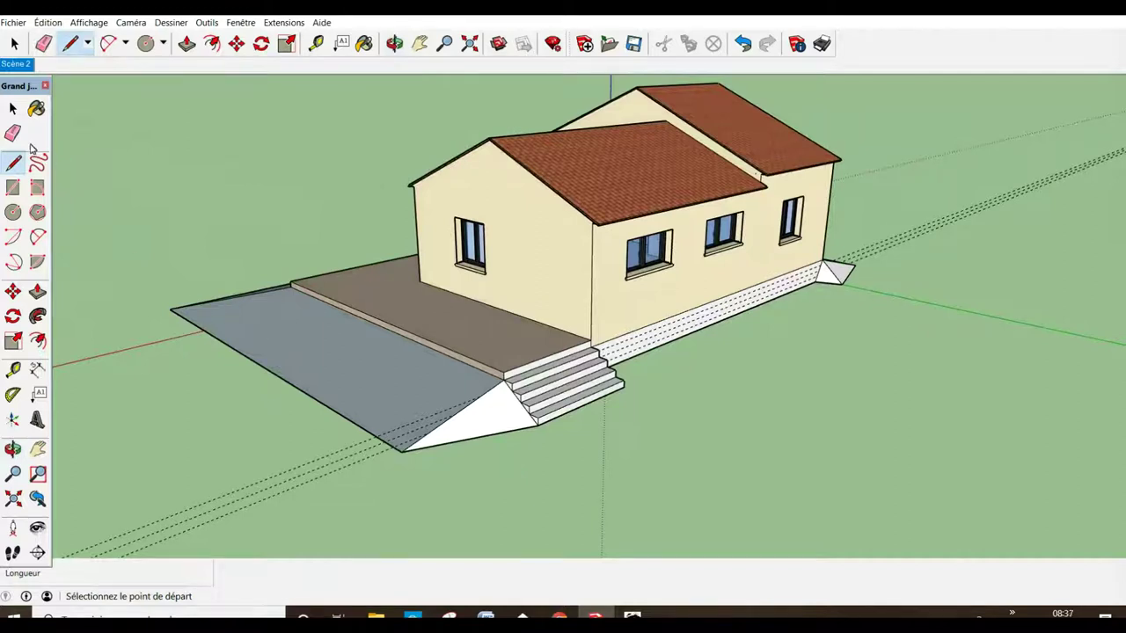
- Erase the dashed guides, paint the foundation band Color_D05, and erase the wall/band edge
click(12, 133)
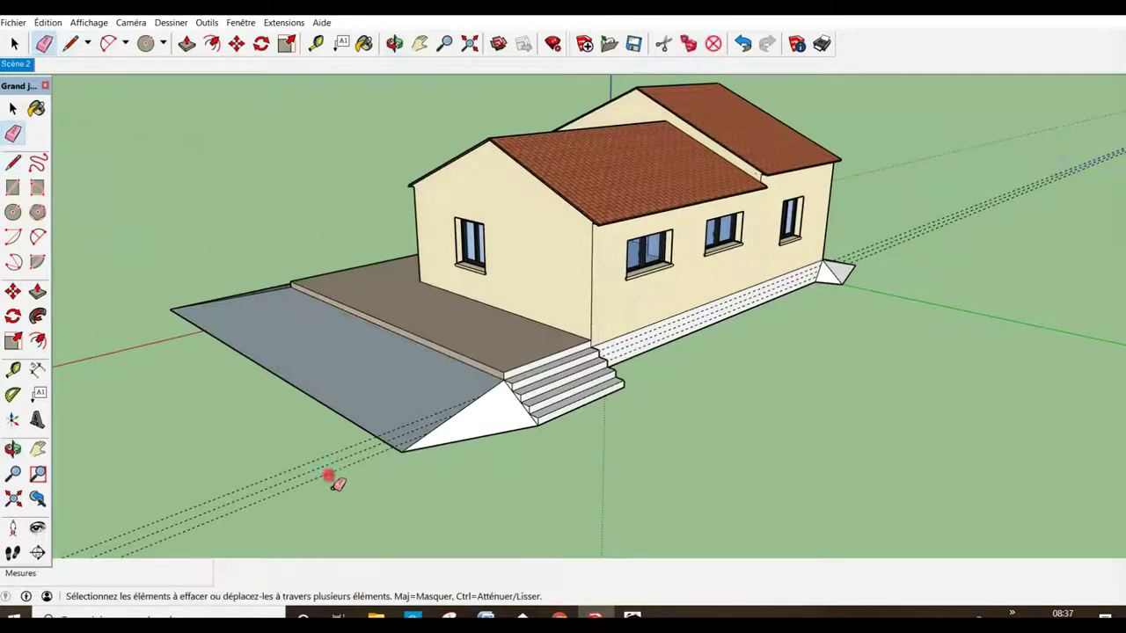
click(329, 476)
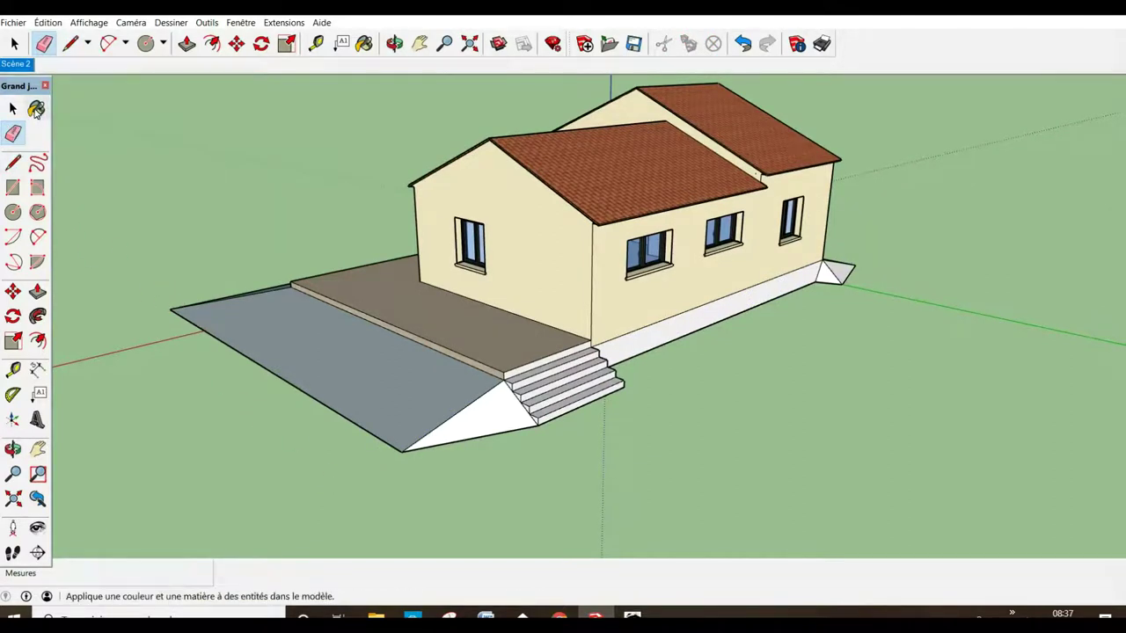
click(36, 107)
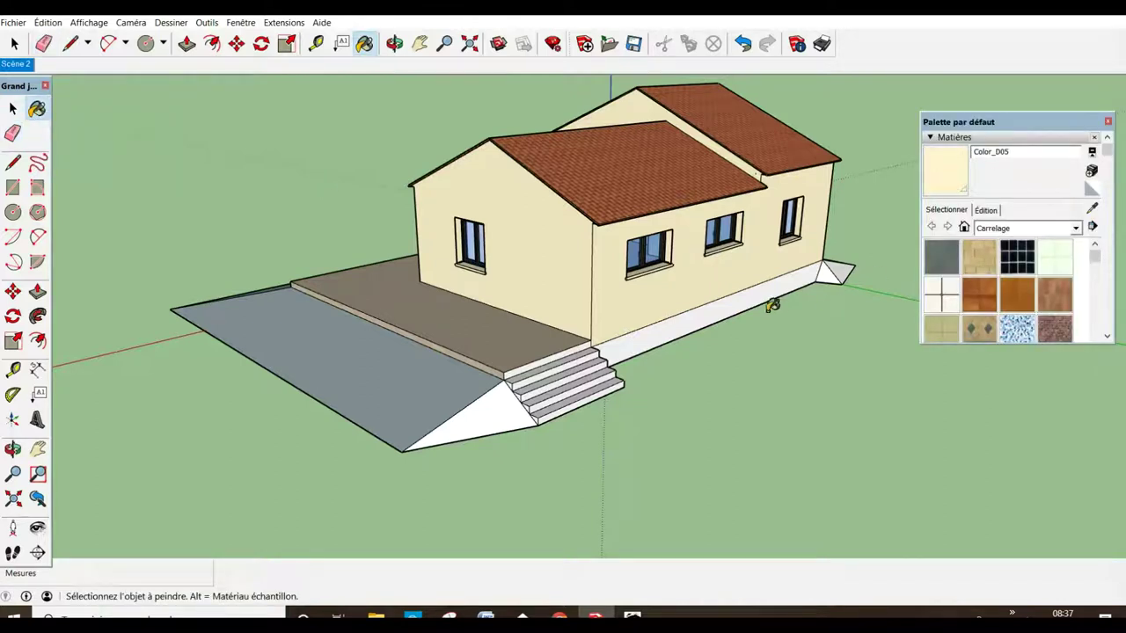
click(748, 303)
click(14, 133)
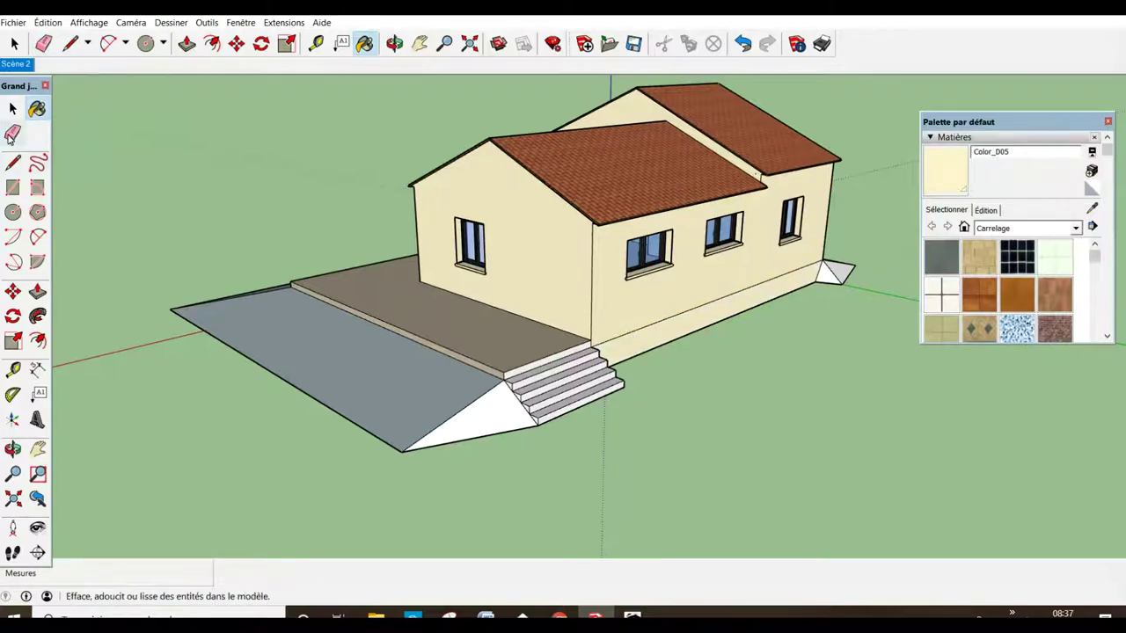
drag(691, 310, 695, 334)
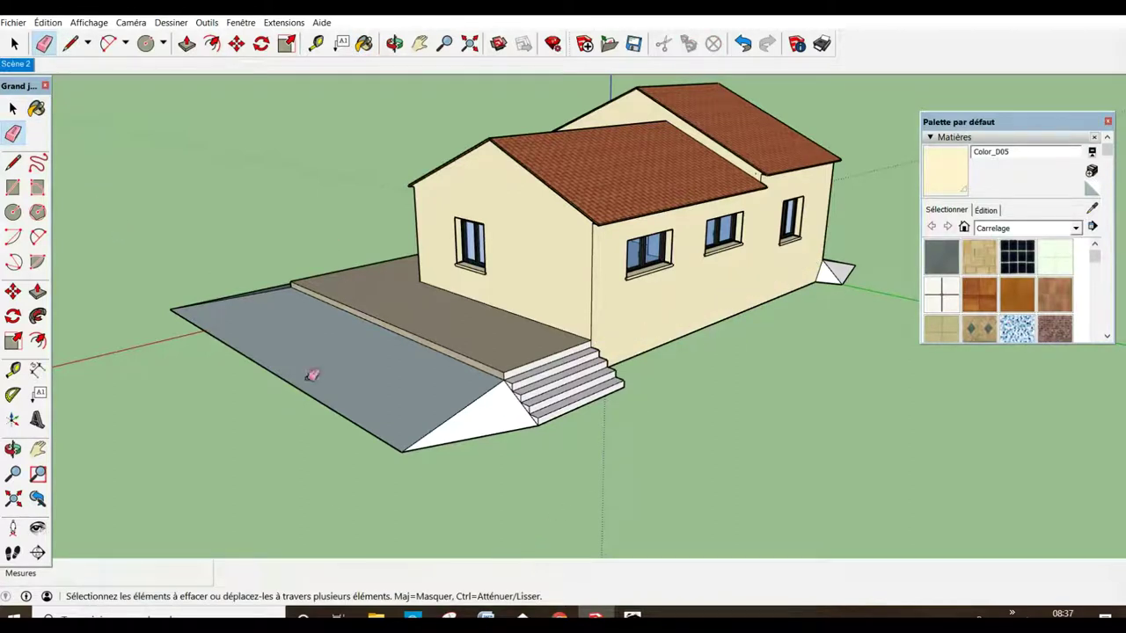
- Sample the terrace's Carreau grand format marron tile and paint two stair treads with it
click(1093, 208)
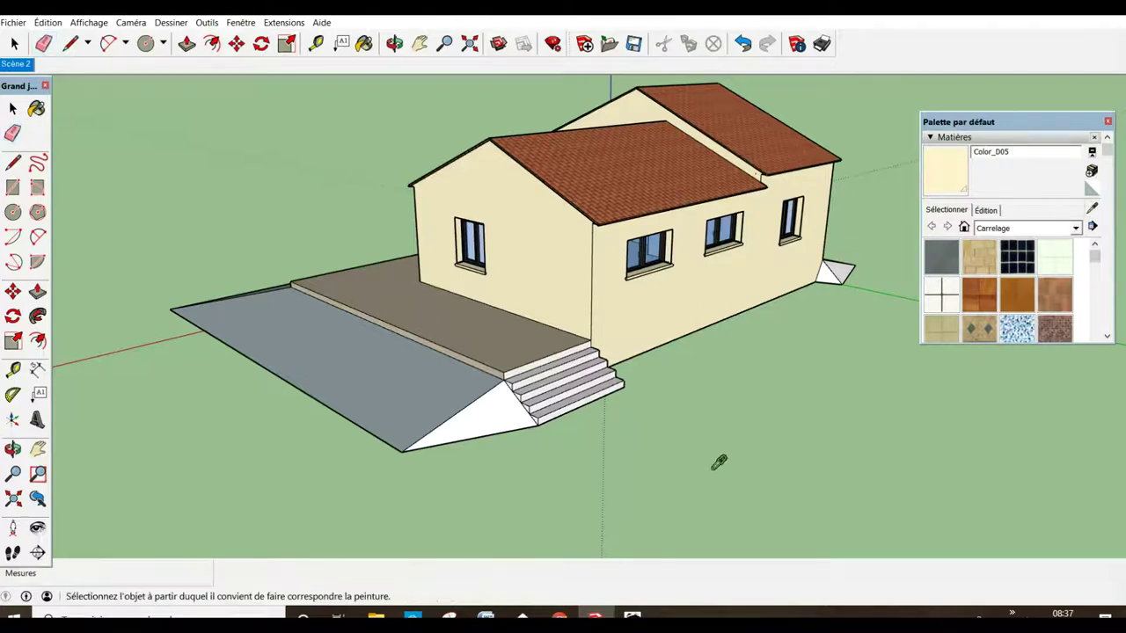
click(512, 352)
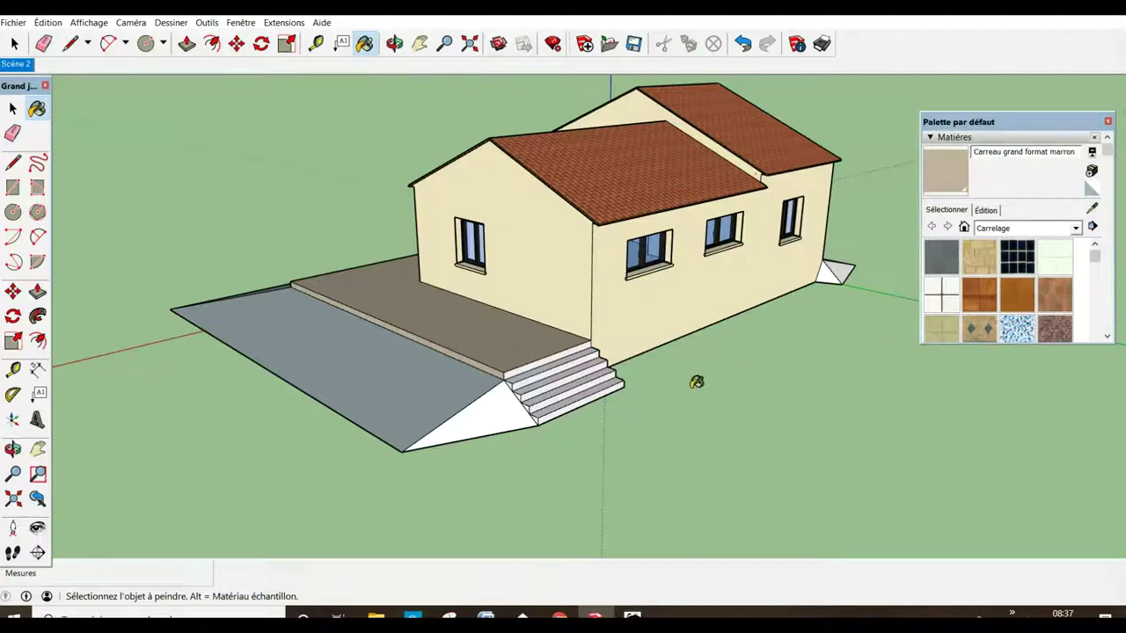
scroll(582, 426, up, 1)
scroll(585, 422, up, 3)
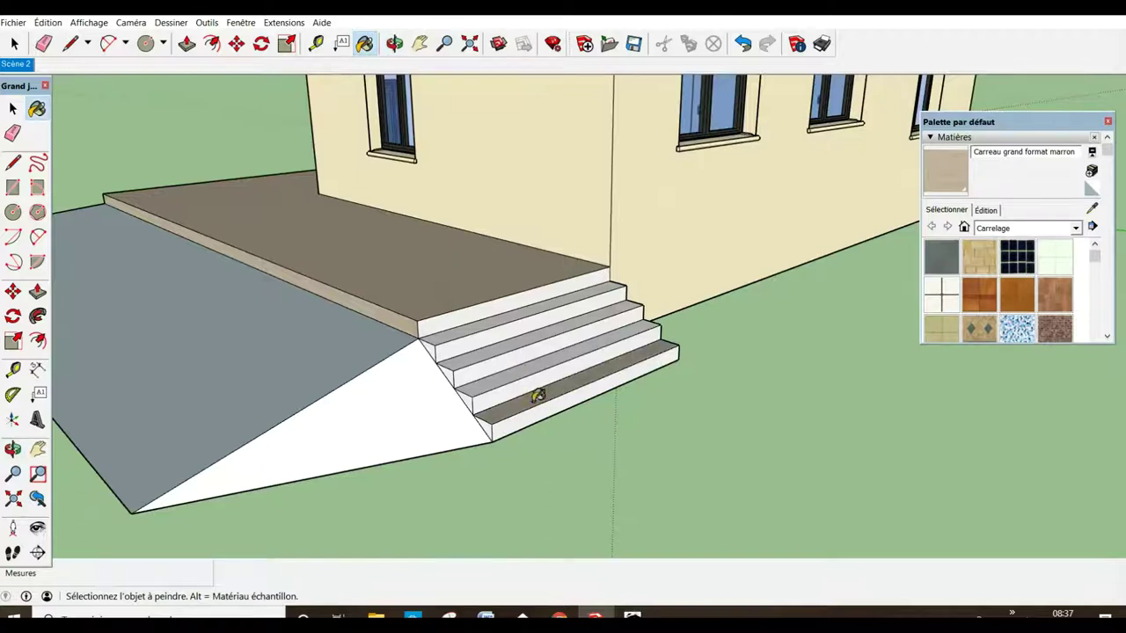
click(502, 317)
click(526, 341)
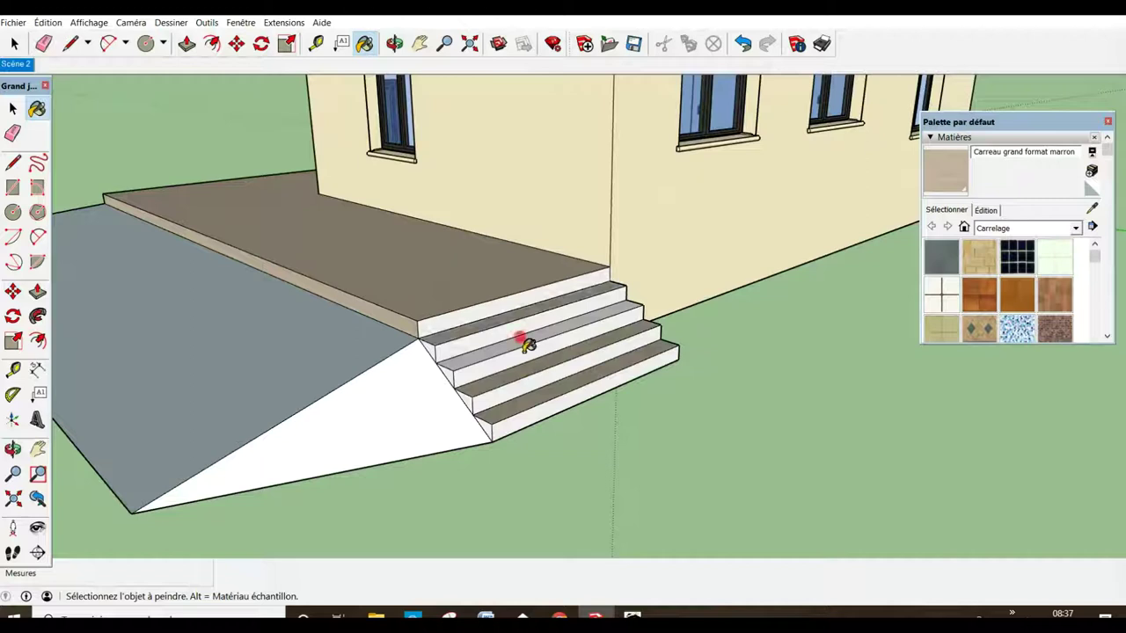
- Paint the five stair risers with the same brown tile
click(517, 314)
click(533, 333)
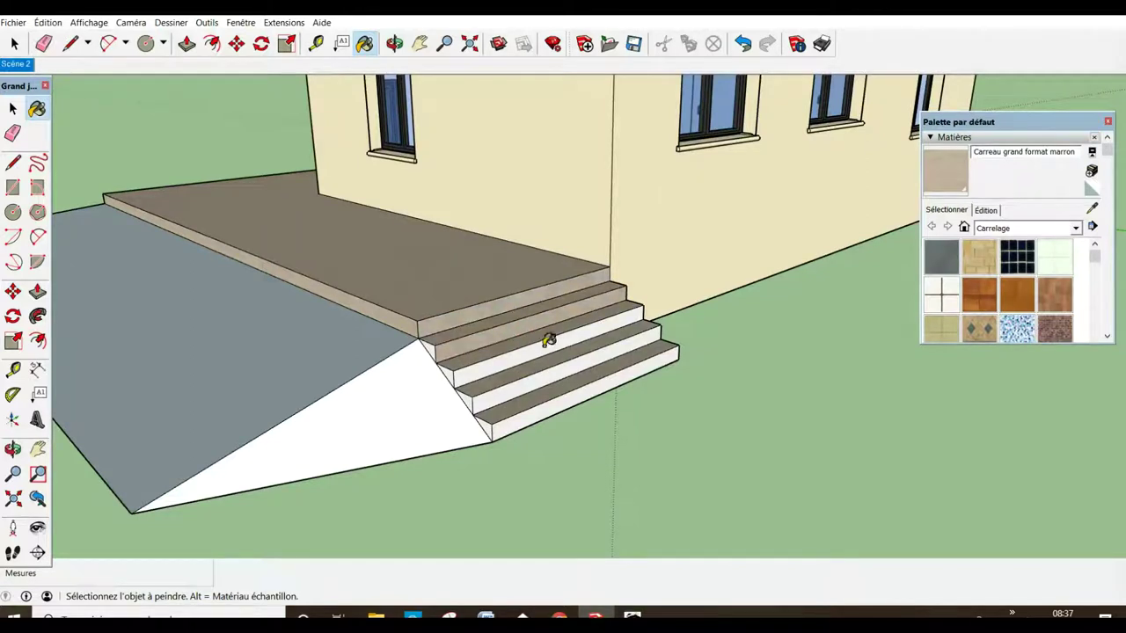
click(561, 359)
click(580, 377)
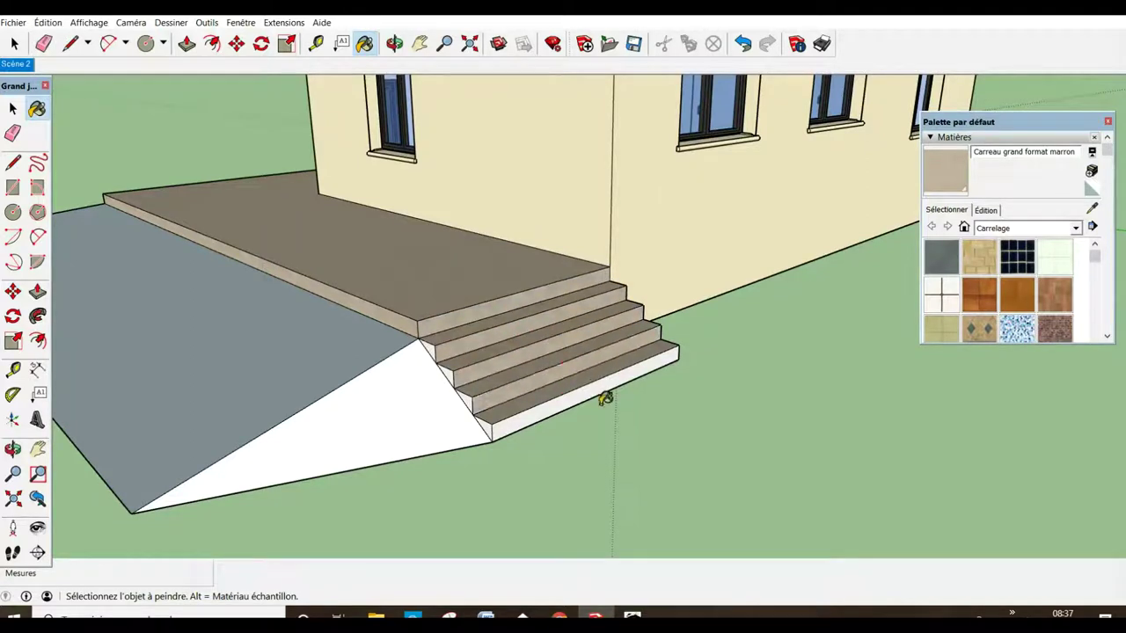
click(596, 388)
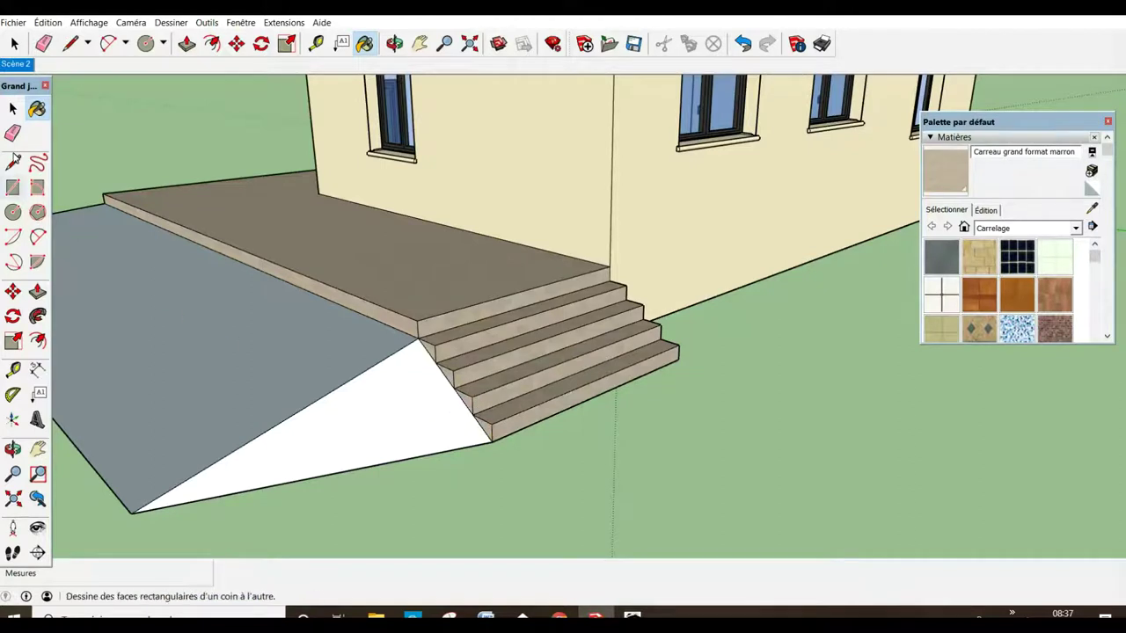
click(13, 109)
scroll(279, 379, down, 1)
scroll(308, 397, down, 1)
scroll(309, 398, down, 1)
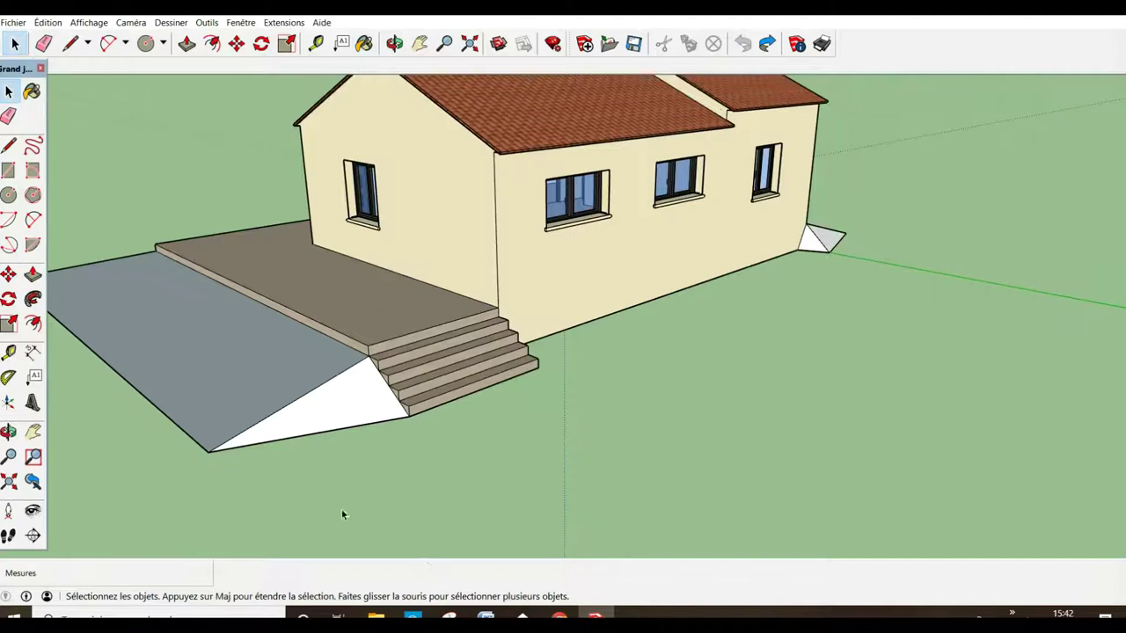
- Import the gazon 3d image, place it as a small ground patch beside the house, and explode it
click(12, 23)
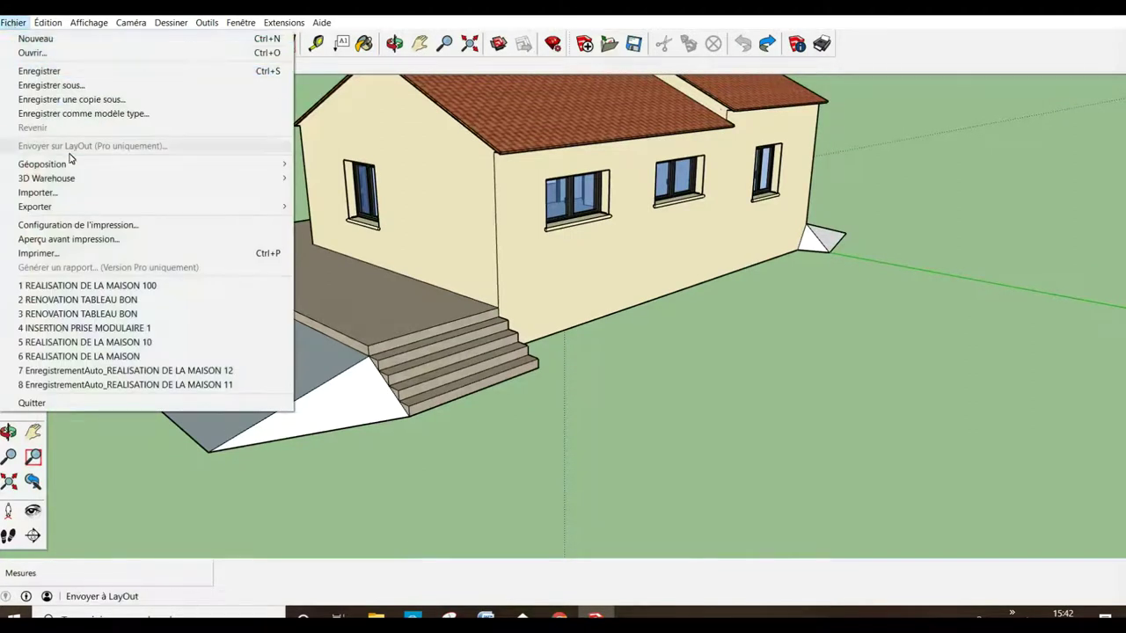
click(73, 194)
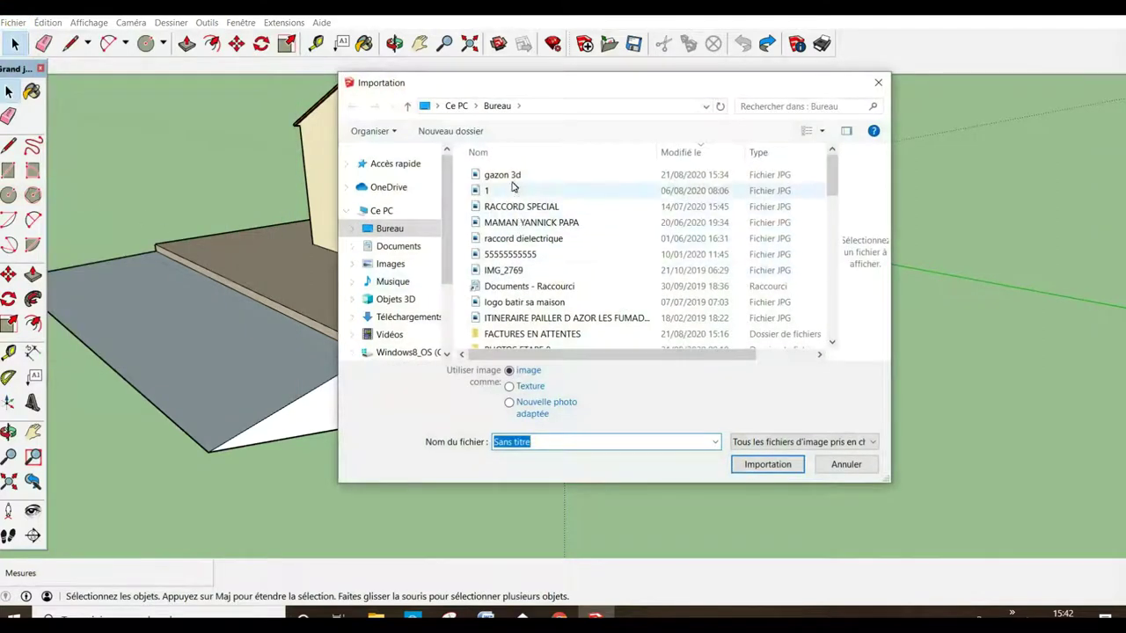
click(505, 175)
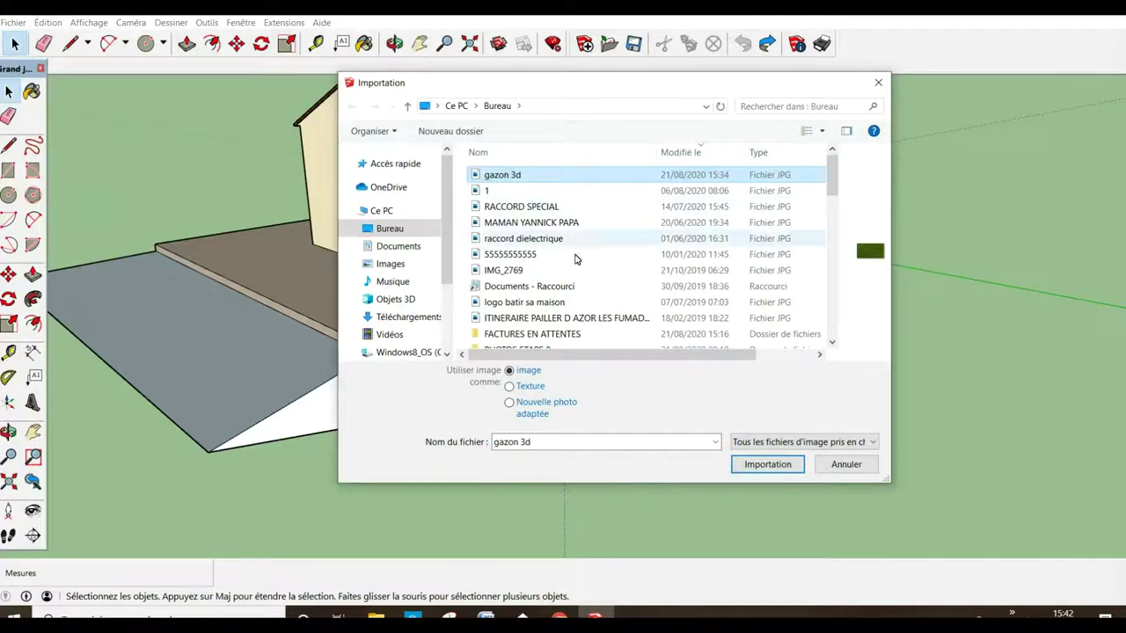
click(769, 467)
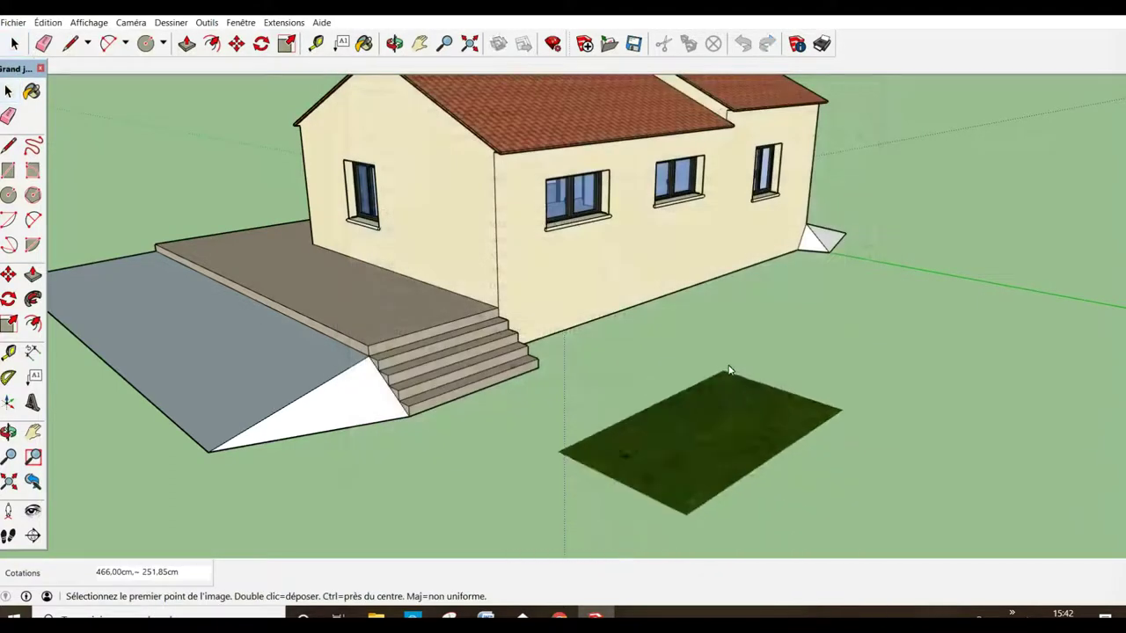
click(730, 362)
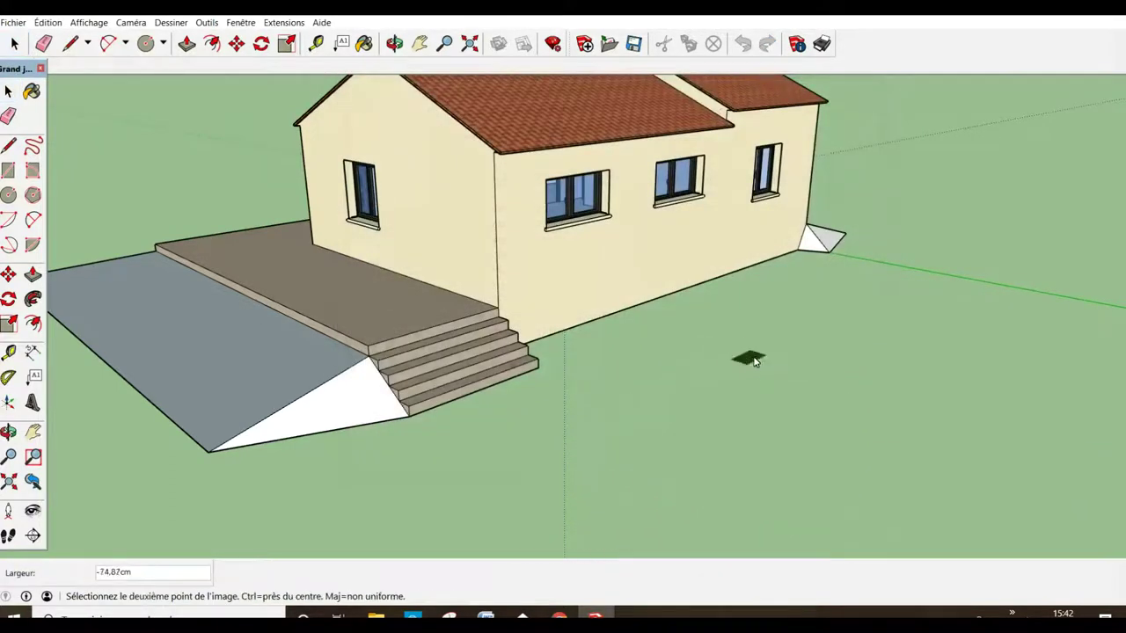
click(814, 379)
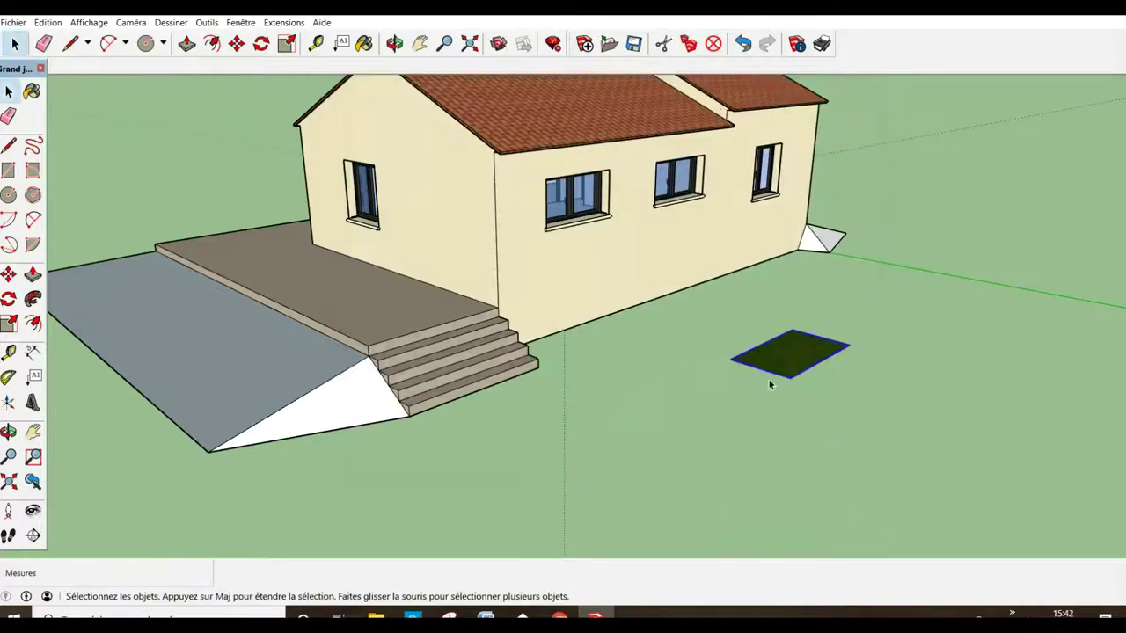
right_click(796, 355)
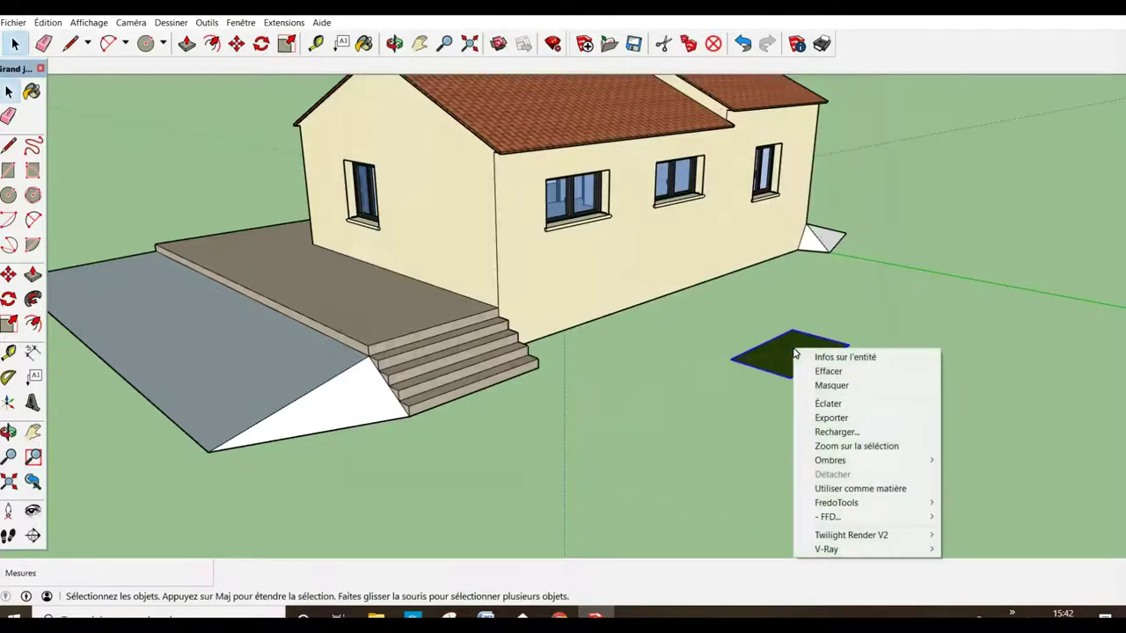
click(835, 409)
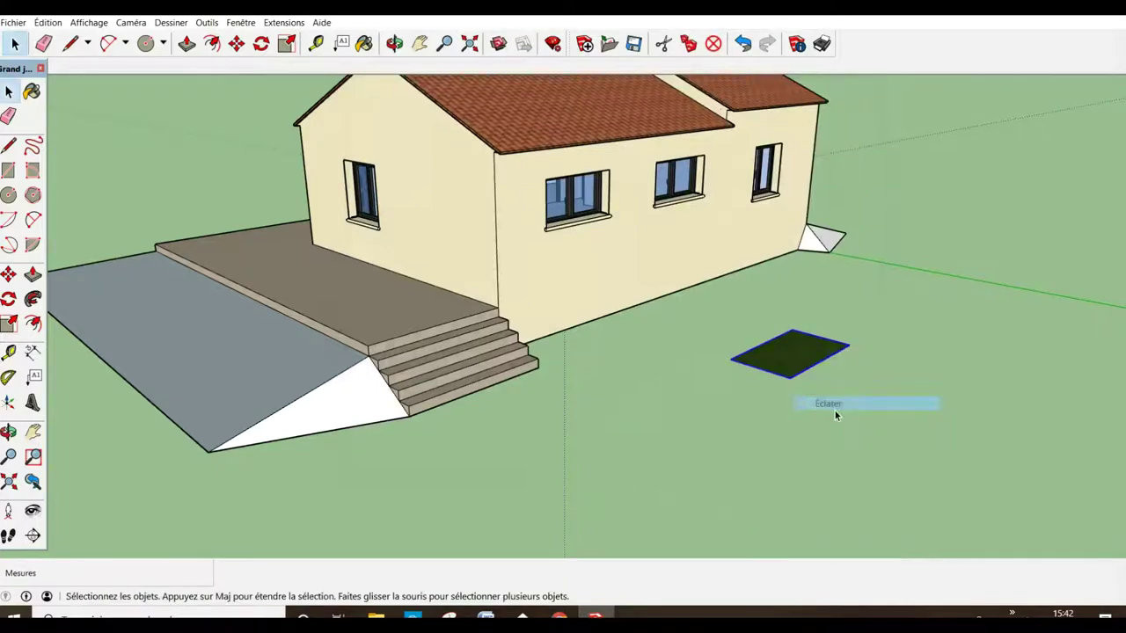
- Sample gazon 3d from the patch and paint the ramp's triangular and sloped faces with it
click(33, 92)
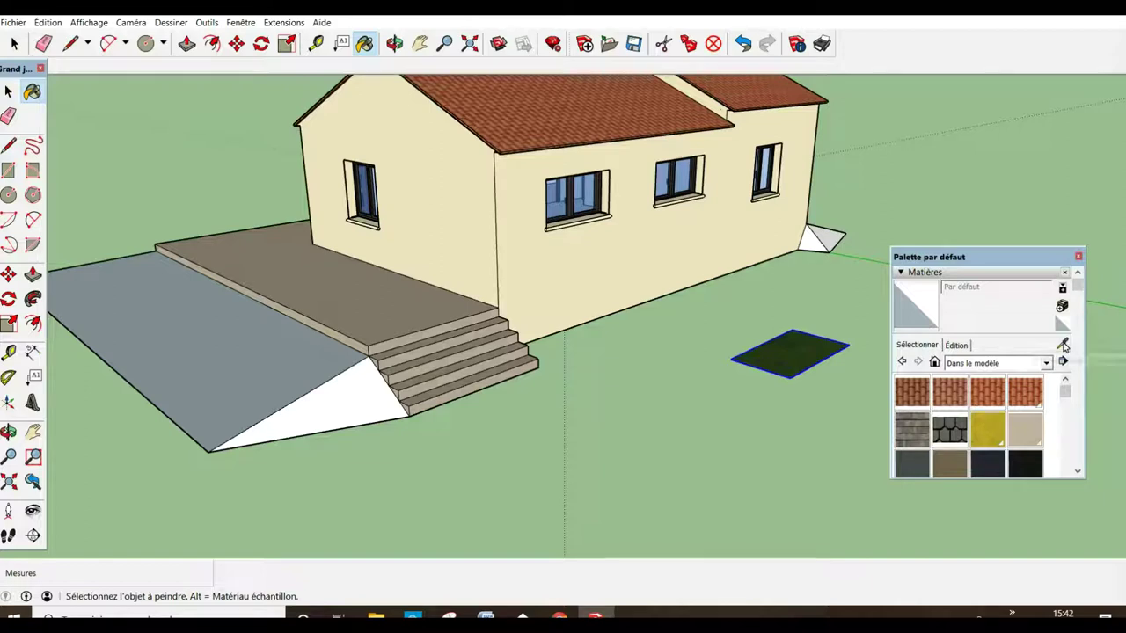
click(1063, 344)
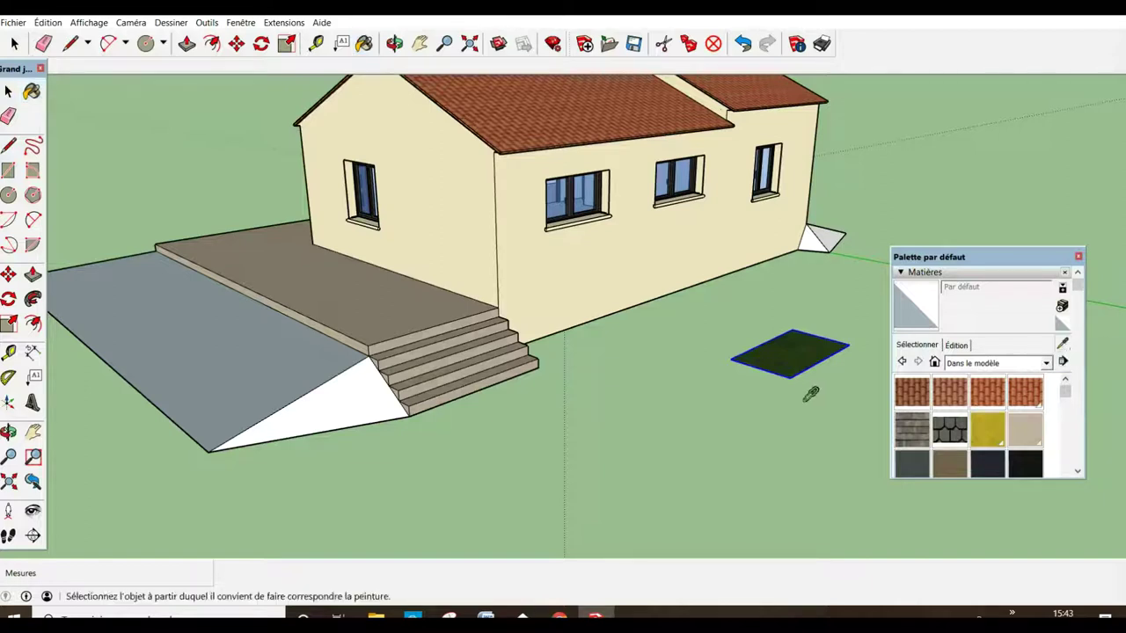
click(795, 356)
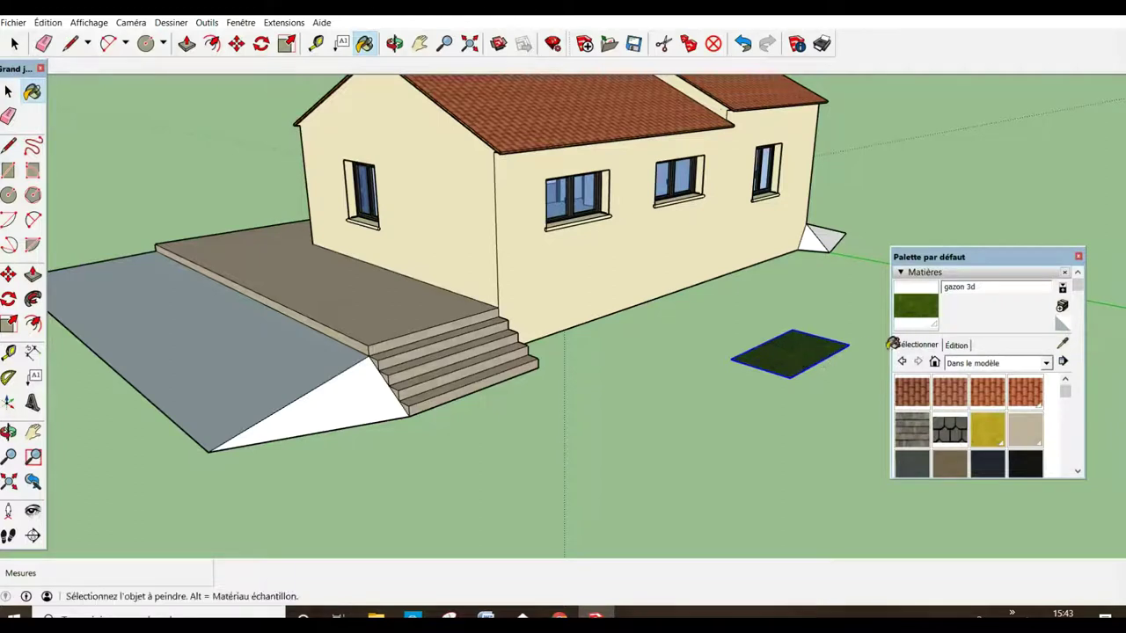
click(340, 412)
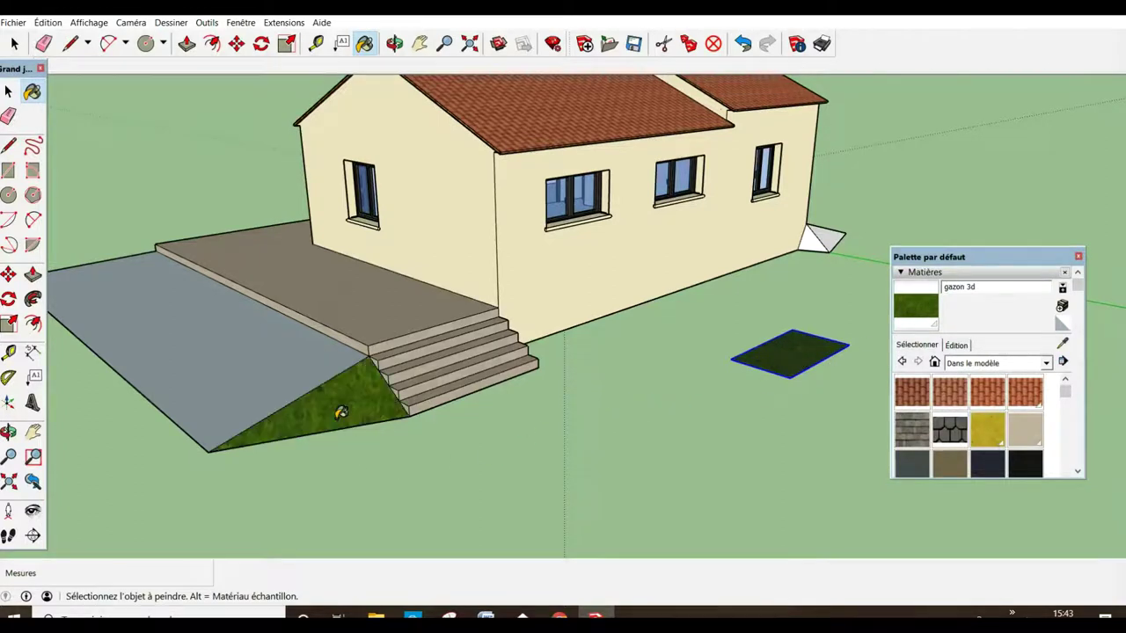
click(236, 422)
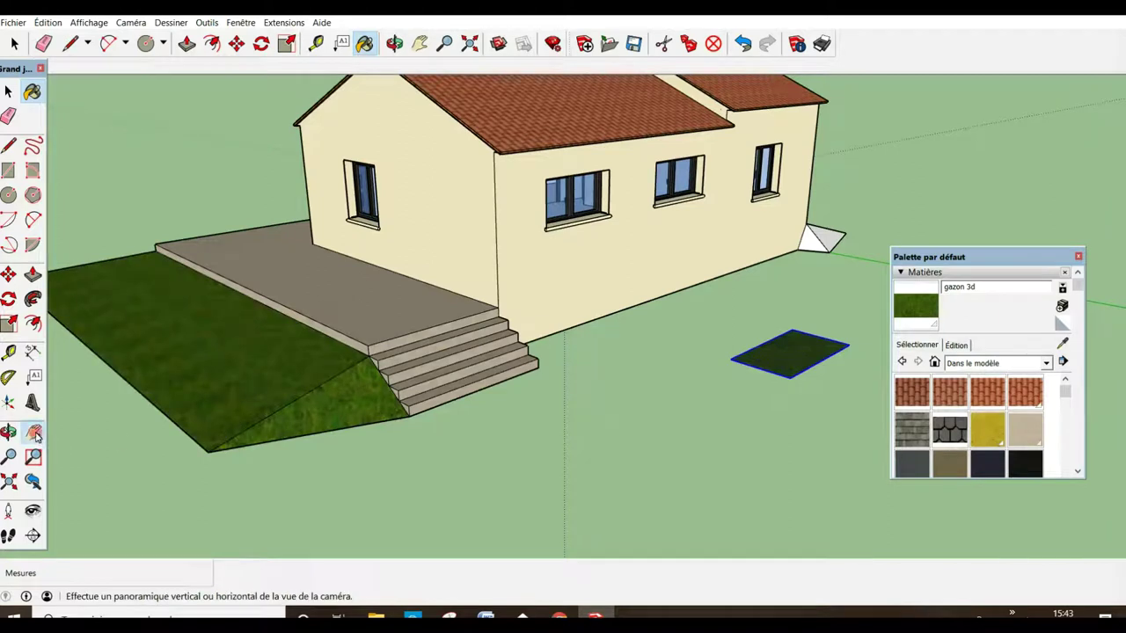
- Paint the grey ground and path in front of and beside the house with gazon 3d
click(34, 434)
middle_drag(223, 374, 875, 376)
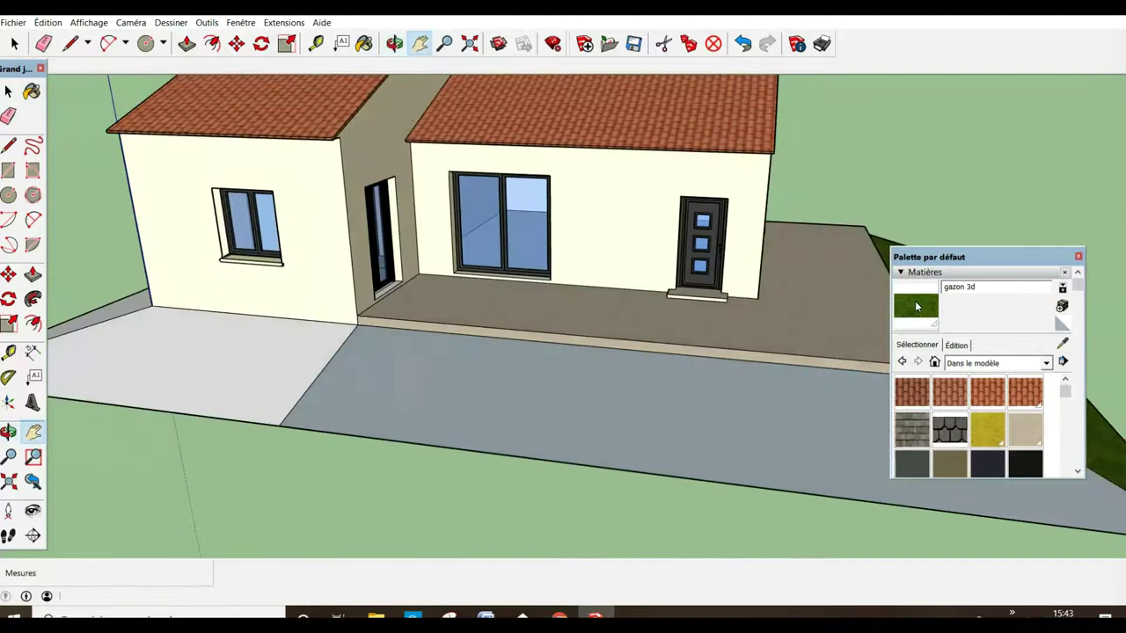
click(537, 395)
click(177, 360)
mouse_move(202, 355)
middle_down()
mouse_move(464, 370)
mouse_move(716, 329)
middle_up()
click(318, 388)
- Cover the small and white sloped corner faces with grass, then select the stray grass square
mouse_move(322, 392)
middle_down()
mouse_move(633, 377)
mouse_move(945, 336)
mouse_move(780, 361)
middle_up()
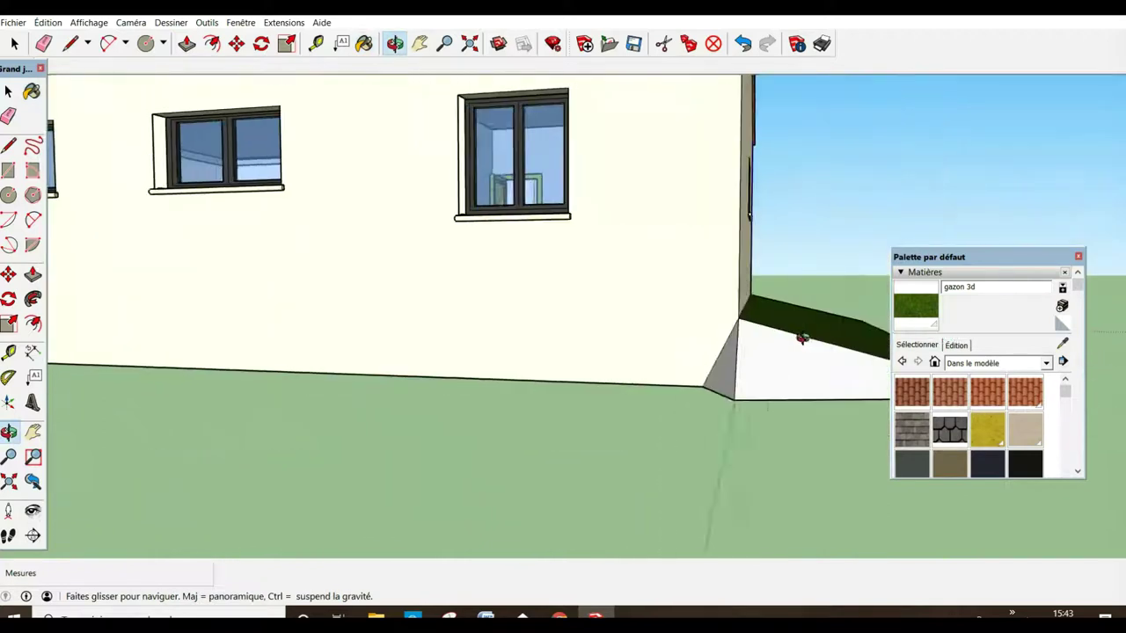
click(713, 374)
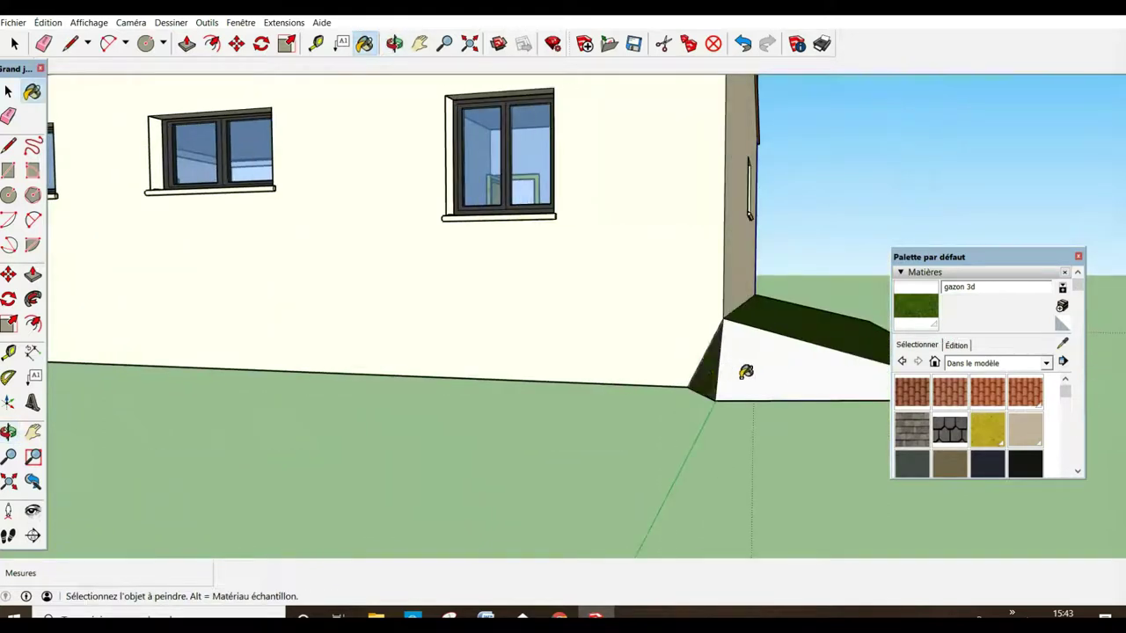
click(744, 371)
mouse_move(786, 382)
middle_down()
mouse_move(188, 447)
mouse_move(395, 422)
mouse_move(146, 370)
middle_up()
scroll(229, 385, down, 5)
scroll(237, 381, down, 3)
scroll(246, 382, down, 3)
mouse_move(247, 382)
middle_down()
mouse_move(371, 459)
mouse_move(287, 460)
mouse_move(372, 460)
mouse_move(126, 508)
middle_up()
click(15, 89)
click(16, 89)
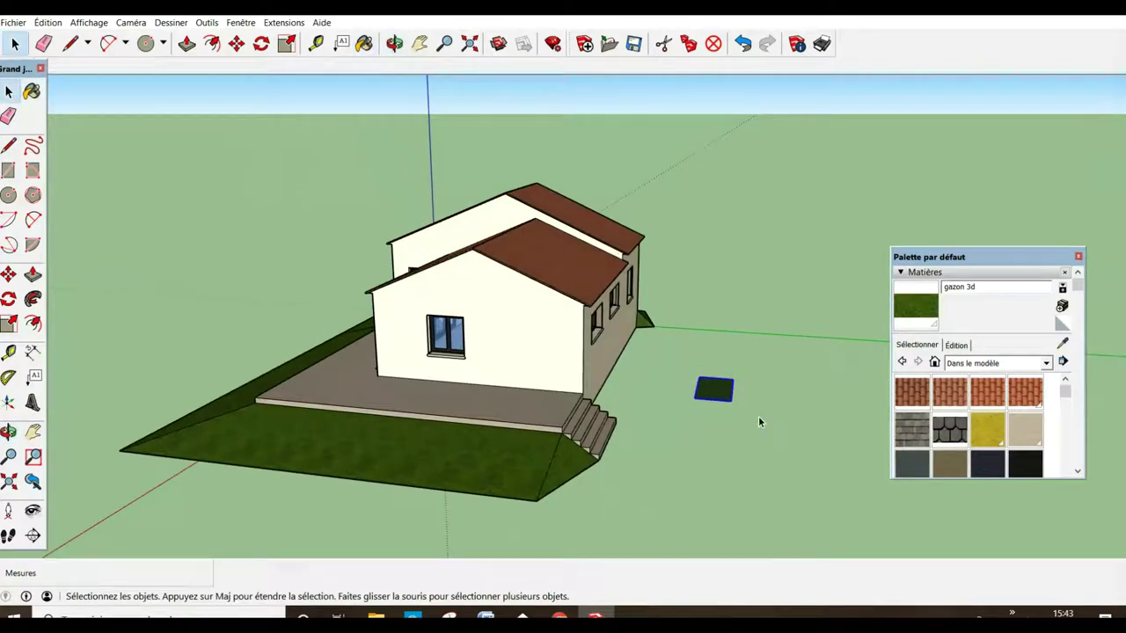
- Delete the stray grass square, review the house from the front, and window-select the whole model
key(Delete)
mouse_move(758, 420)
middle_down()
mouse_move(698, 440)
mouse_move(512, 446)
middle_up()
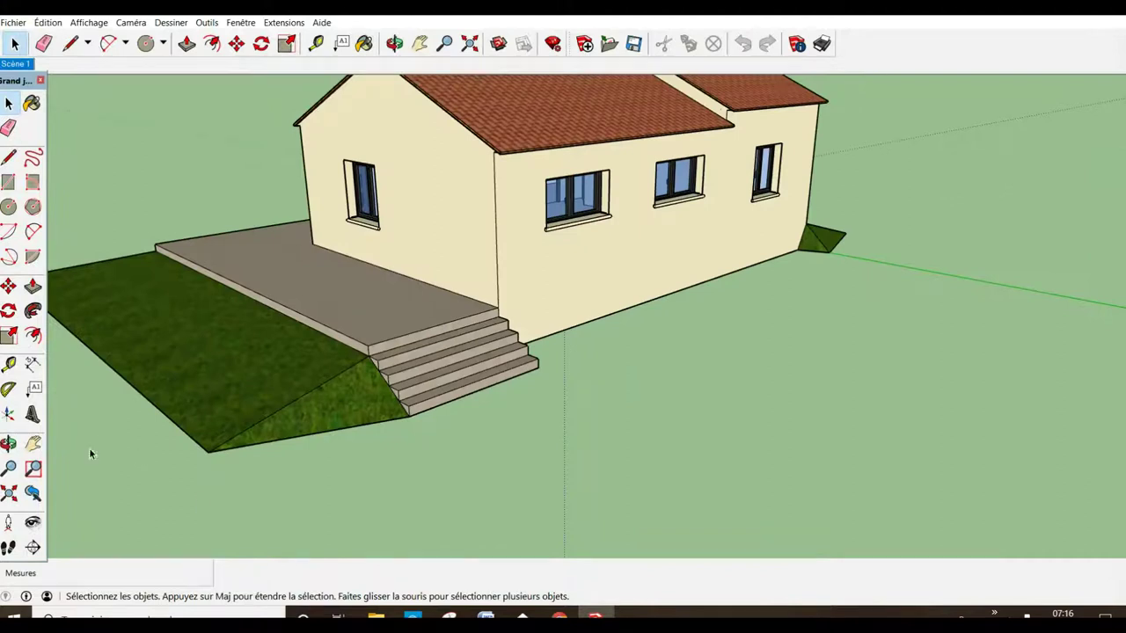
click(34, 446)
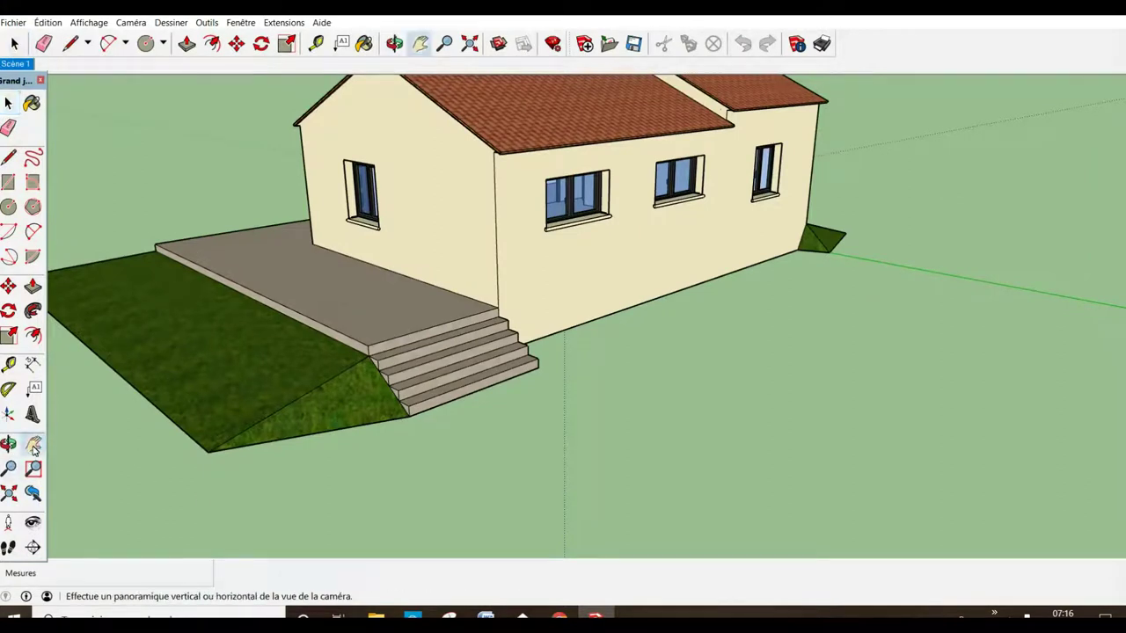
mouse_move(226, 350)
middle_down()
mouse_move(747, 381)
mouse_move(867, 344)
mouse_move(927, 340)
middle_up()
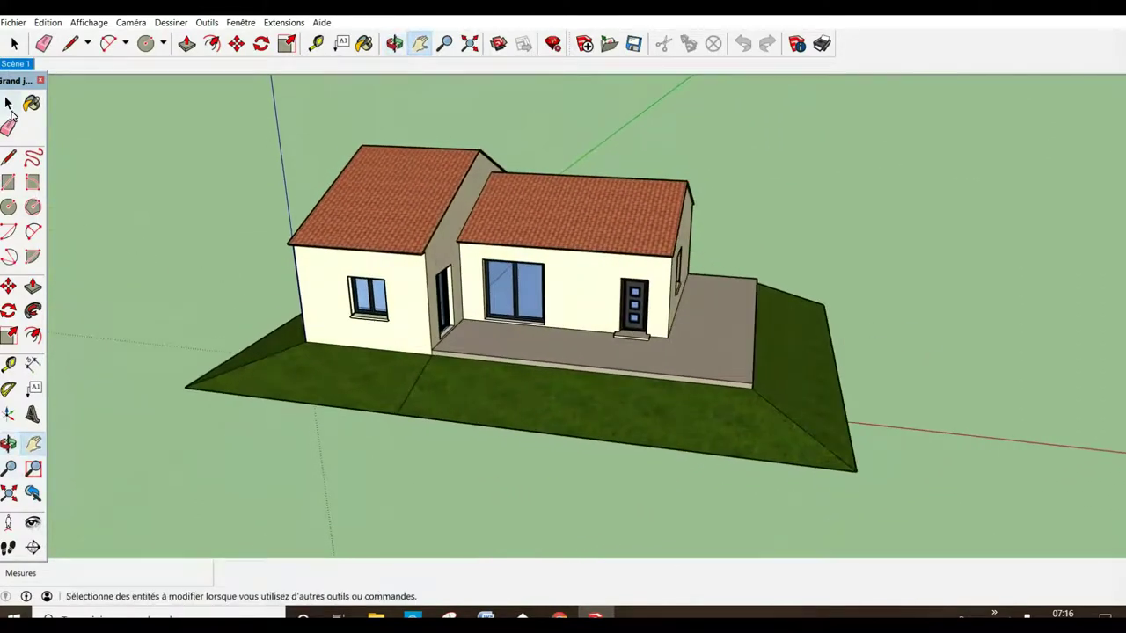
click(7, 104)
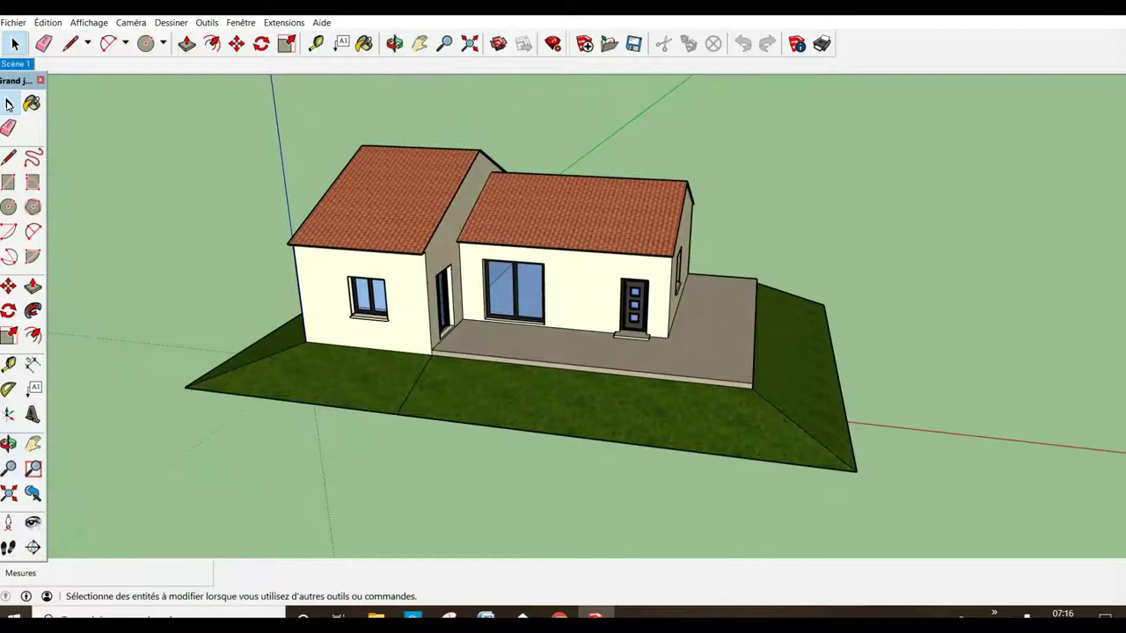
drag(131, 117, 972, 515)
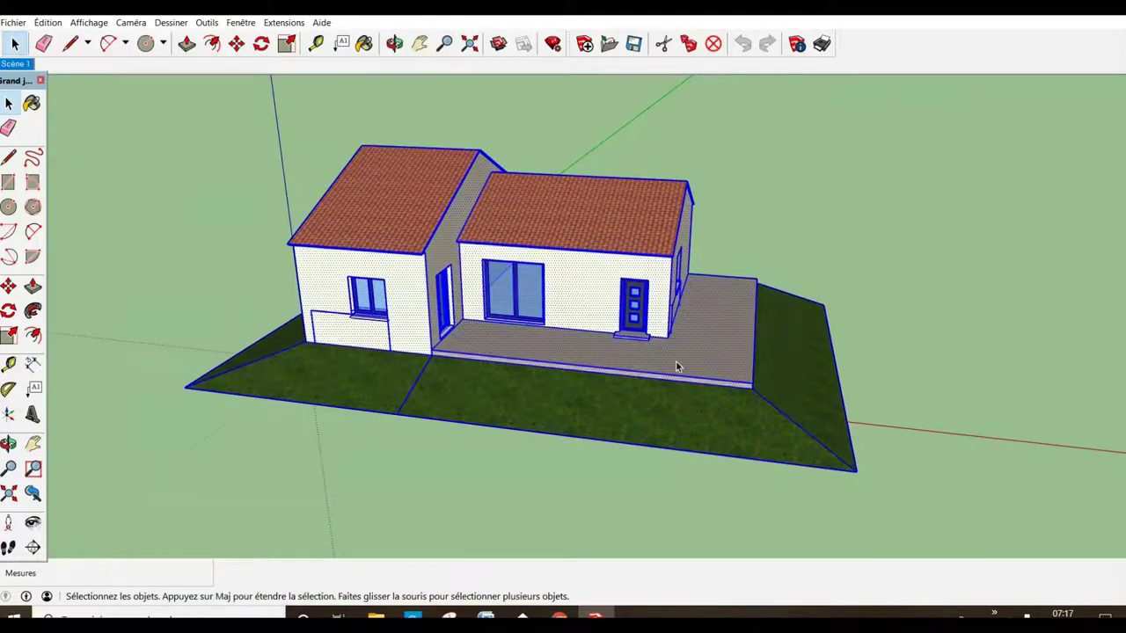
- Turn the selected house and terrace into one group with Créer un groupe
right_click(572, 305)
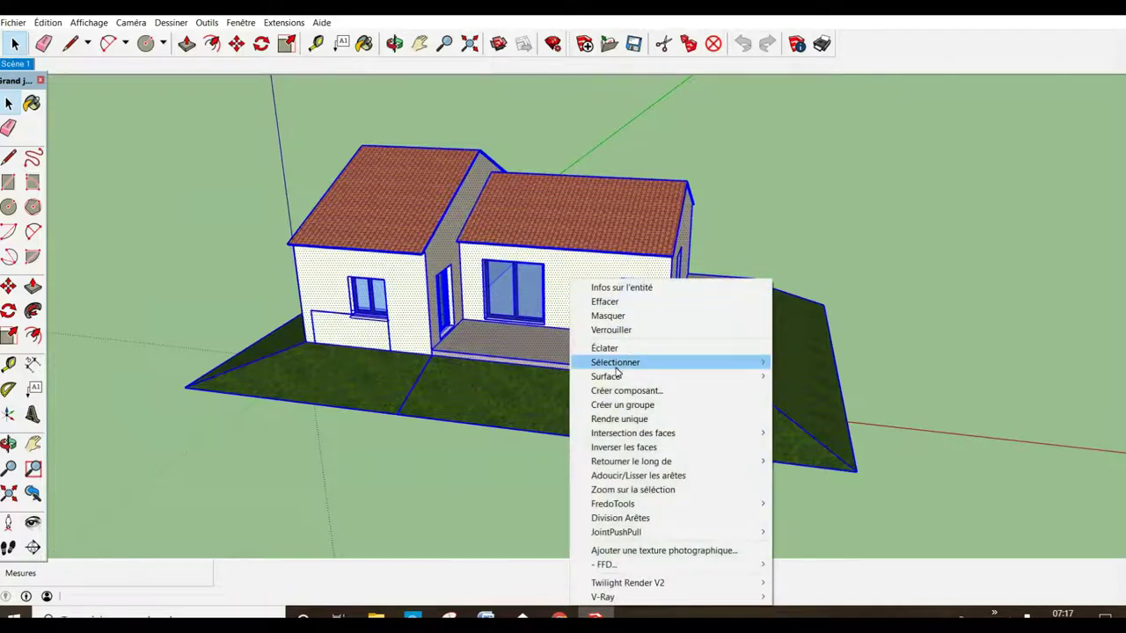
click(642, 406)
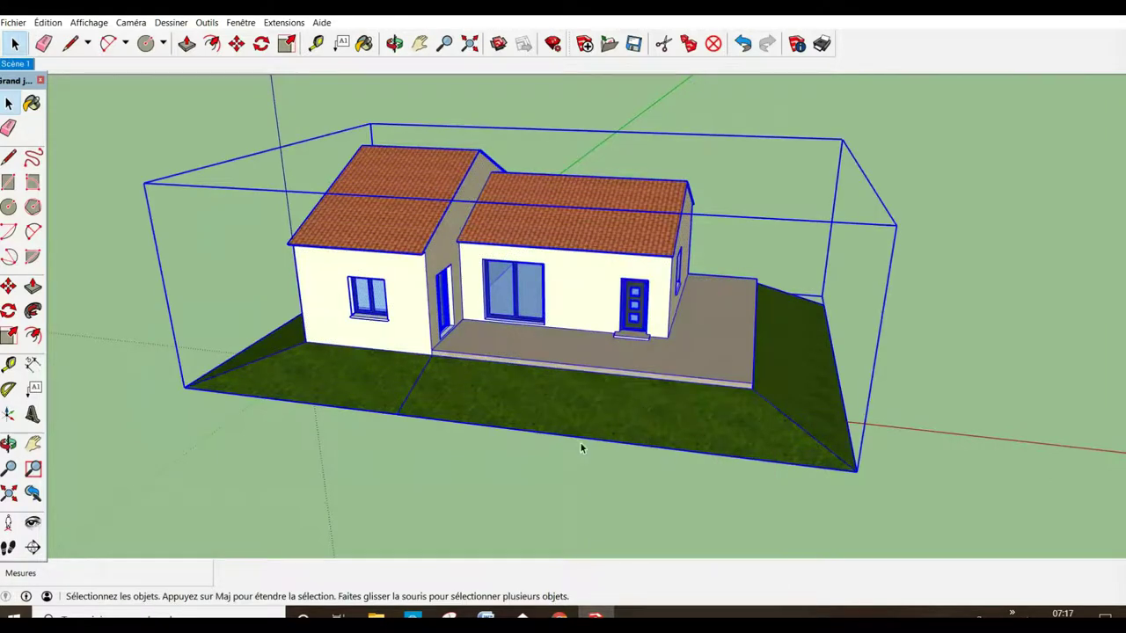
scroll(580, 444, down, 3)
scroll(581, 449, down, 2)
scroll(581, 449, down, 2)
scroll(580, 449, down, 1)
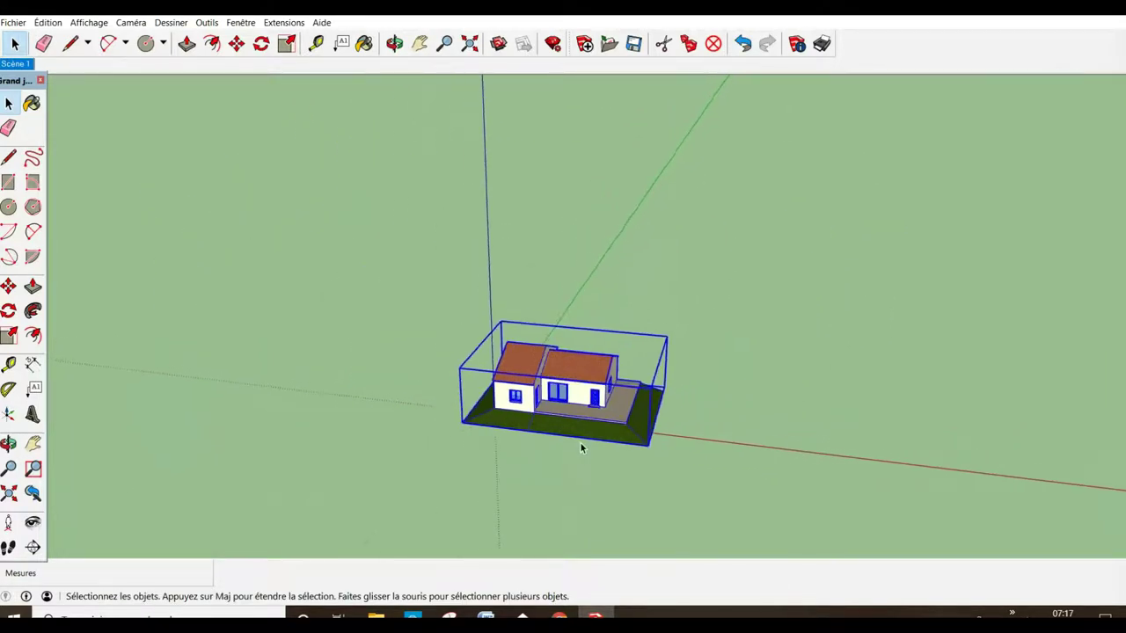
scroll(581, 448, down, 1)
- Move the house group about 24330 cm away from the axis origin
click(34, 444)
drag(308, 400, 241, 355)
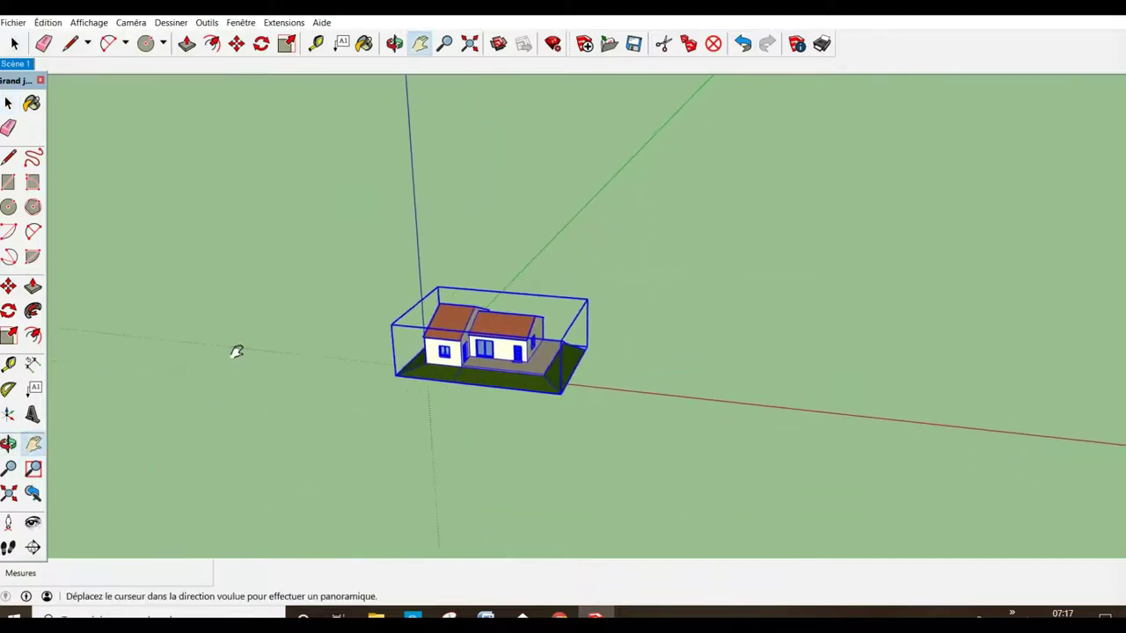
click(9, 287)
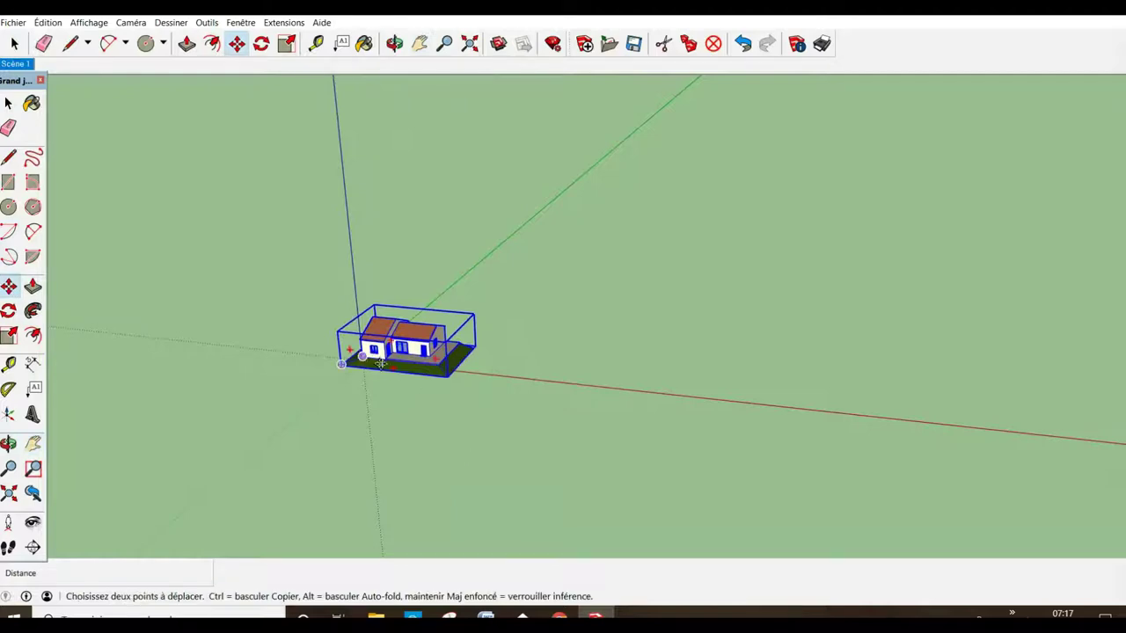
click(401, 383)
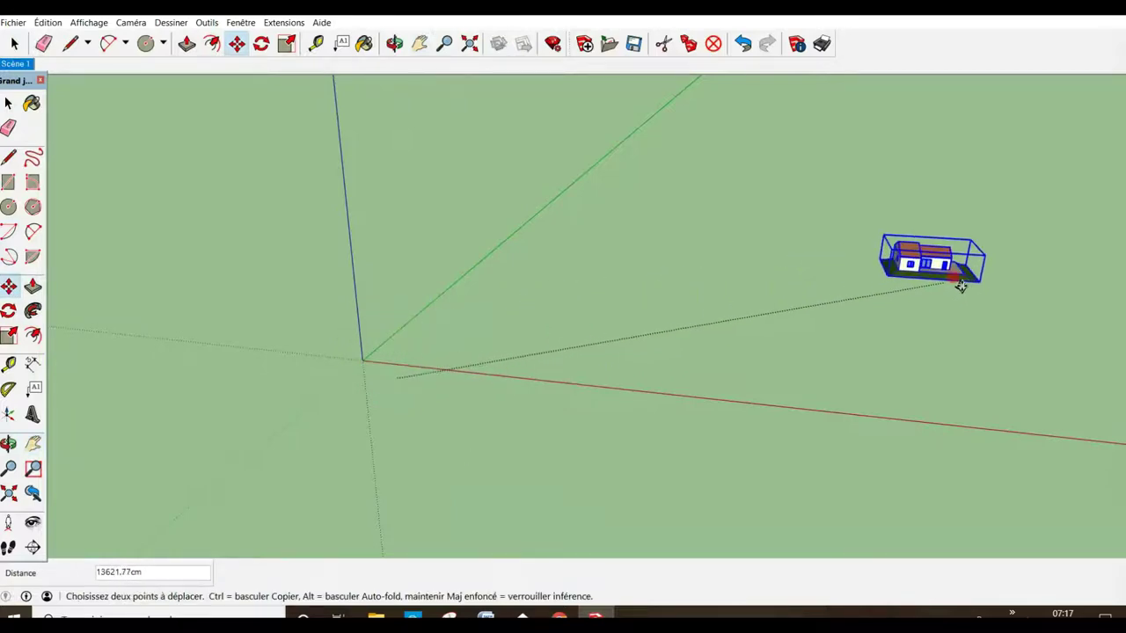
click(1041, 215)
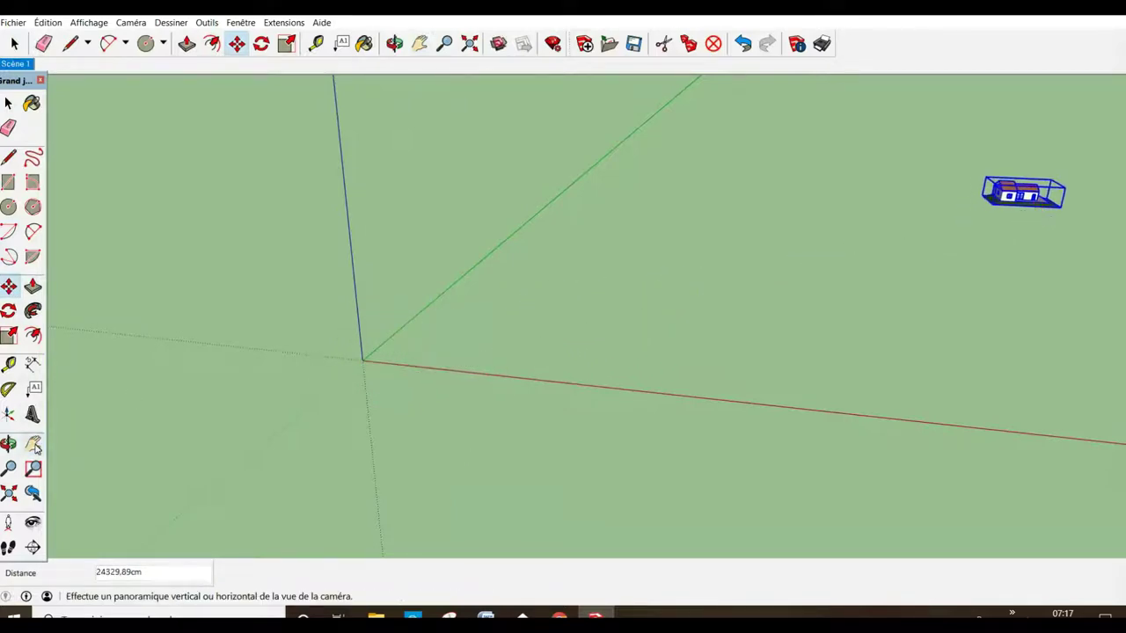
click(33, 444)
drag(294, 312, 243, 314)
mouse_move(244, 314)
middle_down()
mouse_move(382, 361)
mouse_move(364, 375)
middle_up()
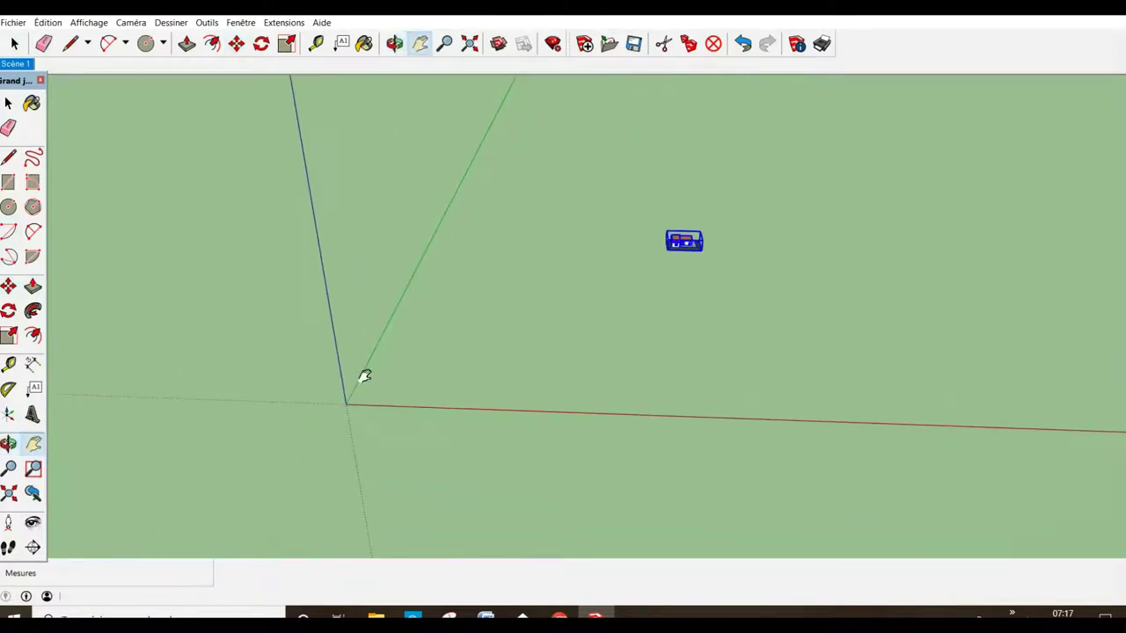
- Draw a large ground rectangle from the origin past the house and paint it with gazon 3d
click(8, 183)
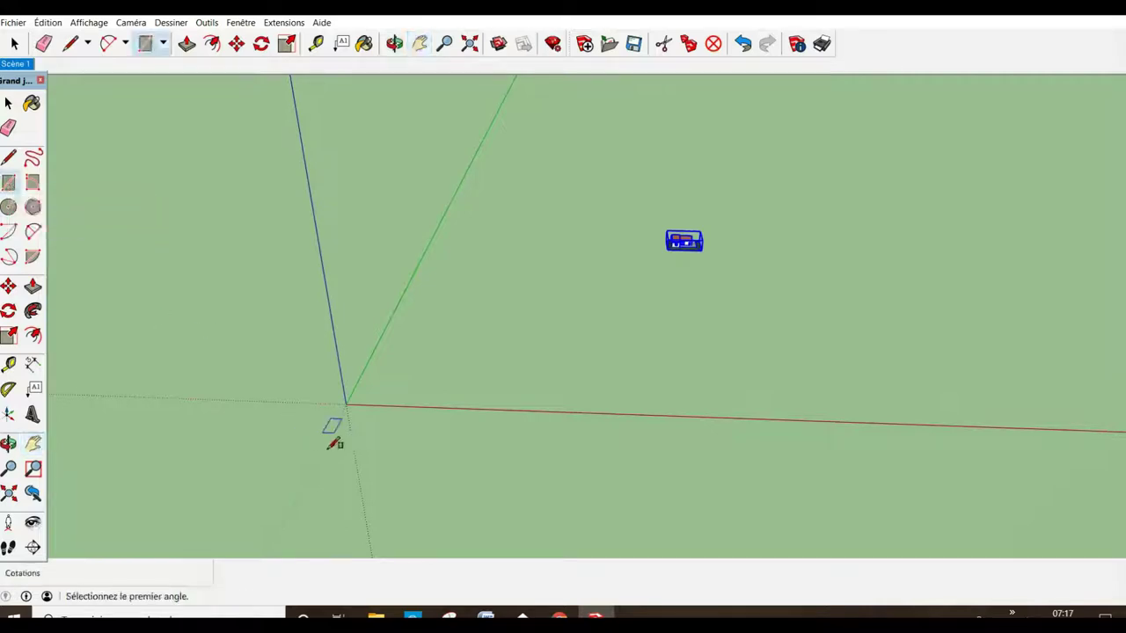
click(346, 403)
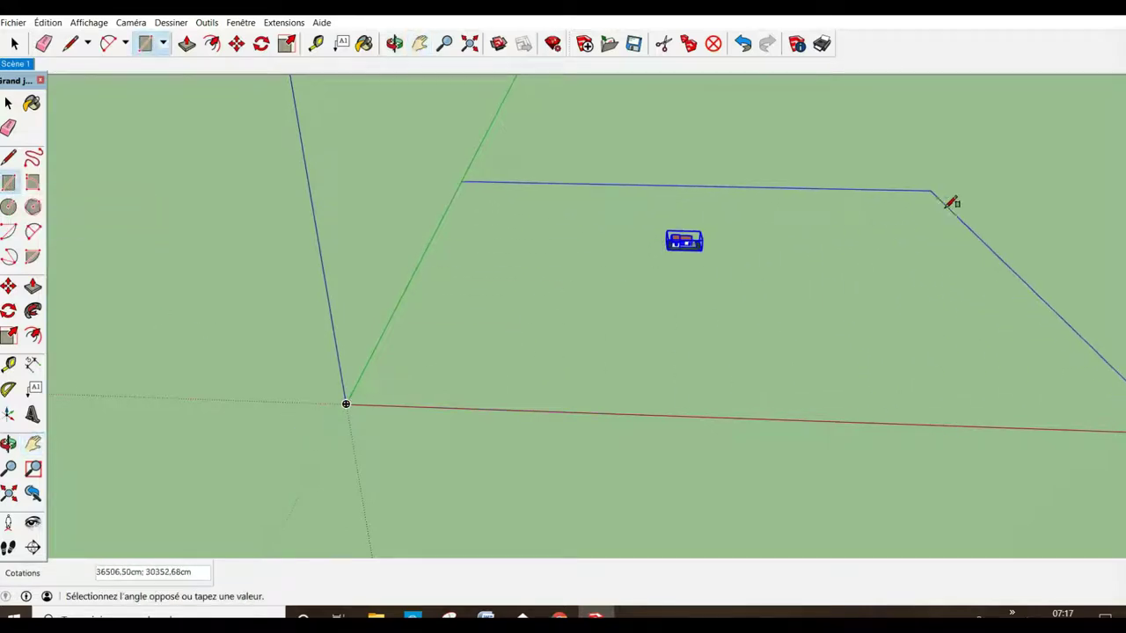
click(991, 167)
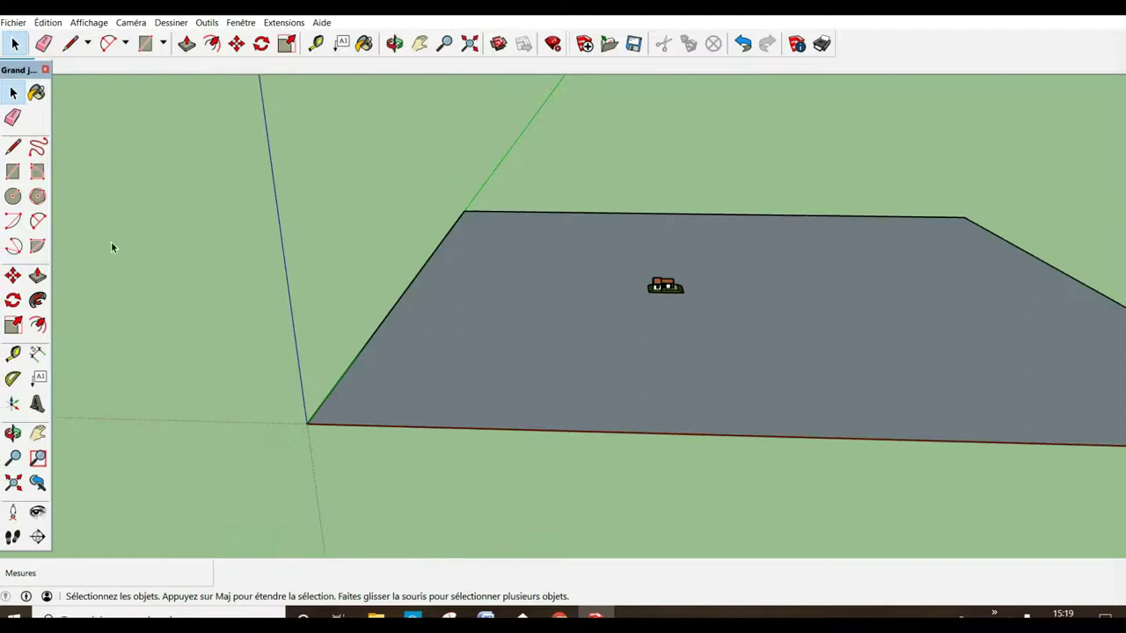
click(36, 93)
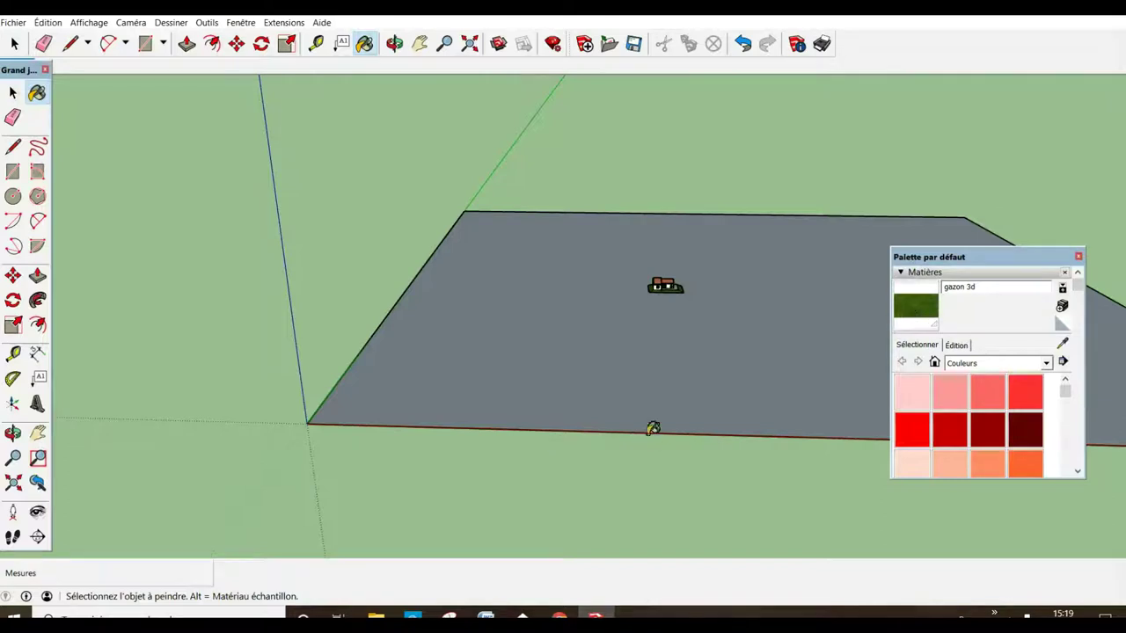
click(621, 355)
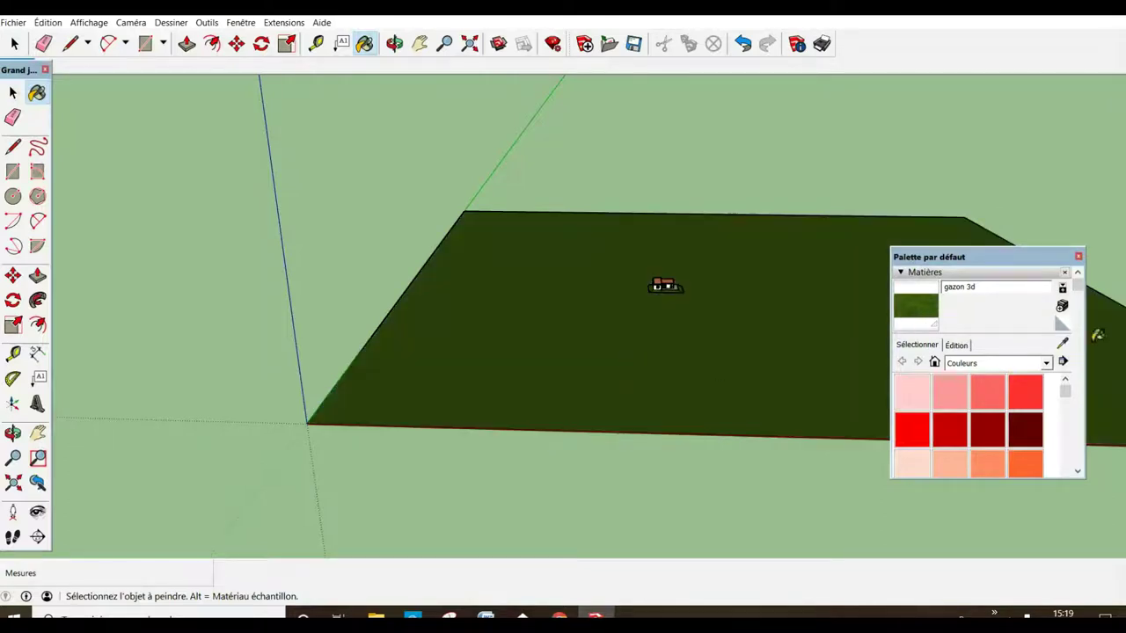
click(1079, 257)
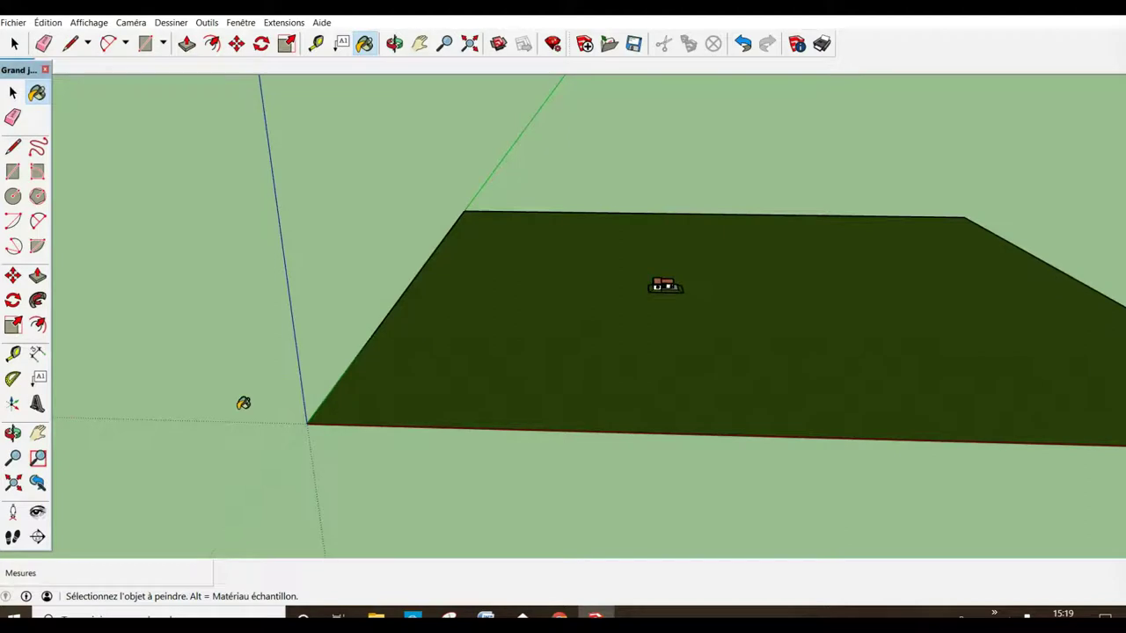
click(37, 433)
- Zoom in and orbit to view the house's side and the horizon above the new ground
drag(701, 322, 695, 307)
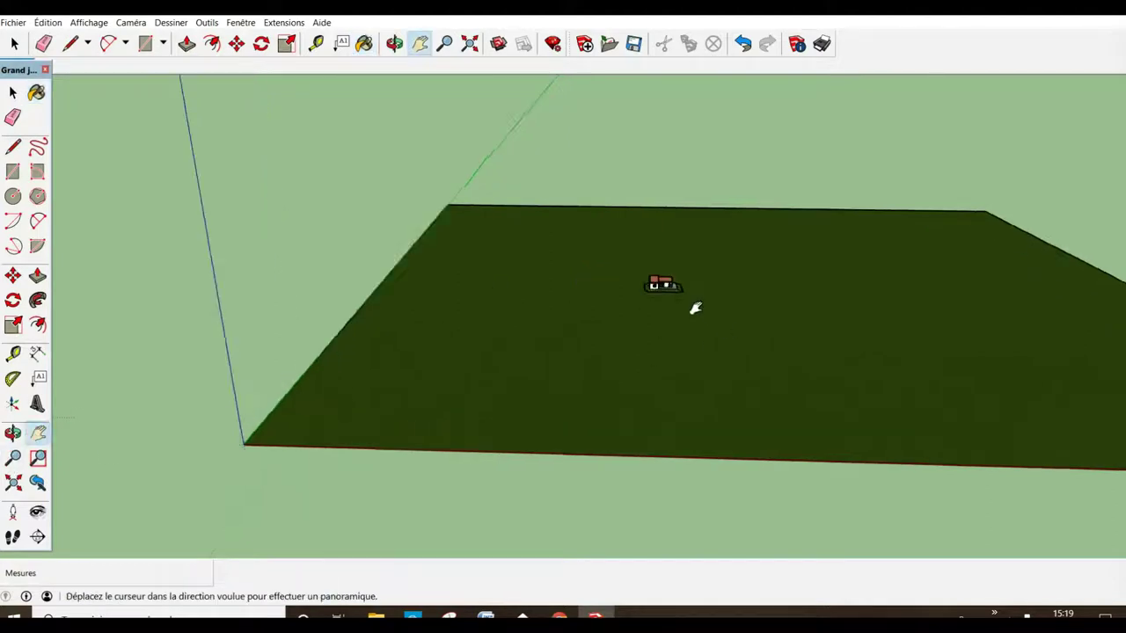
scroll(695, 307, up, 3)
scroll(669, 286, up, 2)
scroll(660, 290, up, 3)
scroll(645, 298, up, 2)
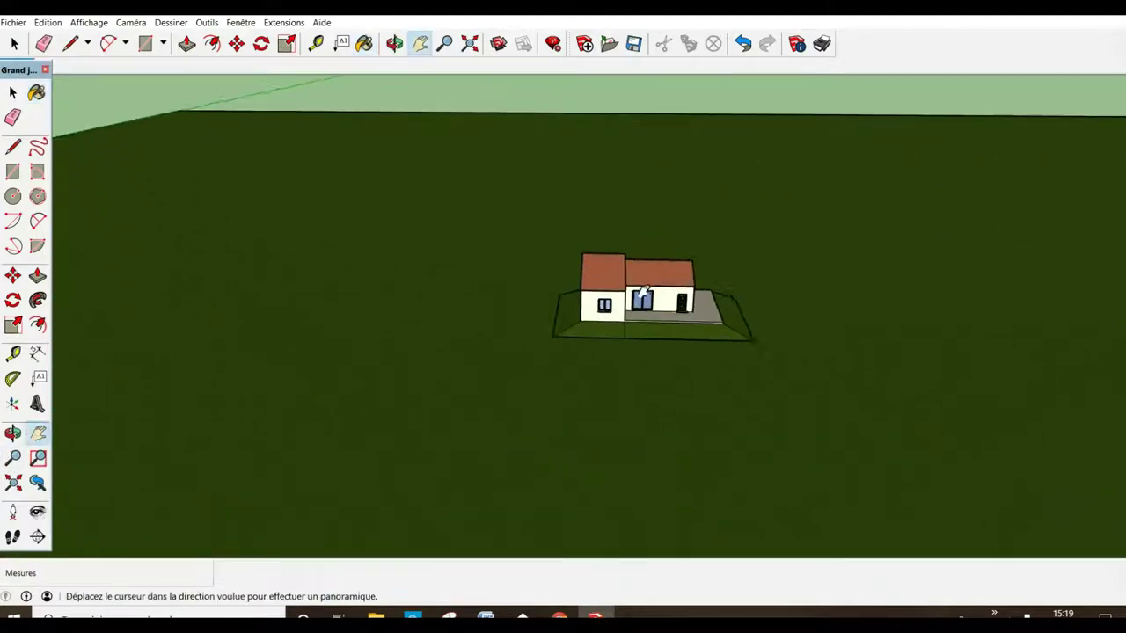
scroll(644, 296, up, 2)
scroll(646, 297, up, 1)
scroll(648, 300, up, 1)
scroll(650, 303, up, 1)
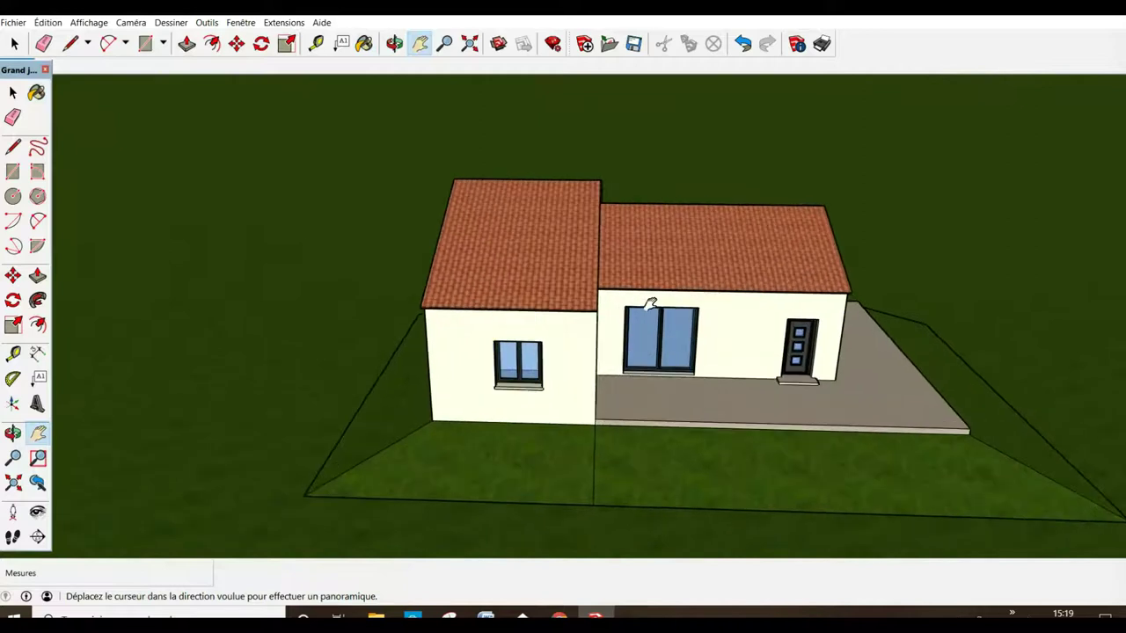
scroll(650, 304, up, 1)
middle_drag(655, 322, 596, 297)
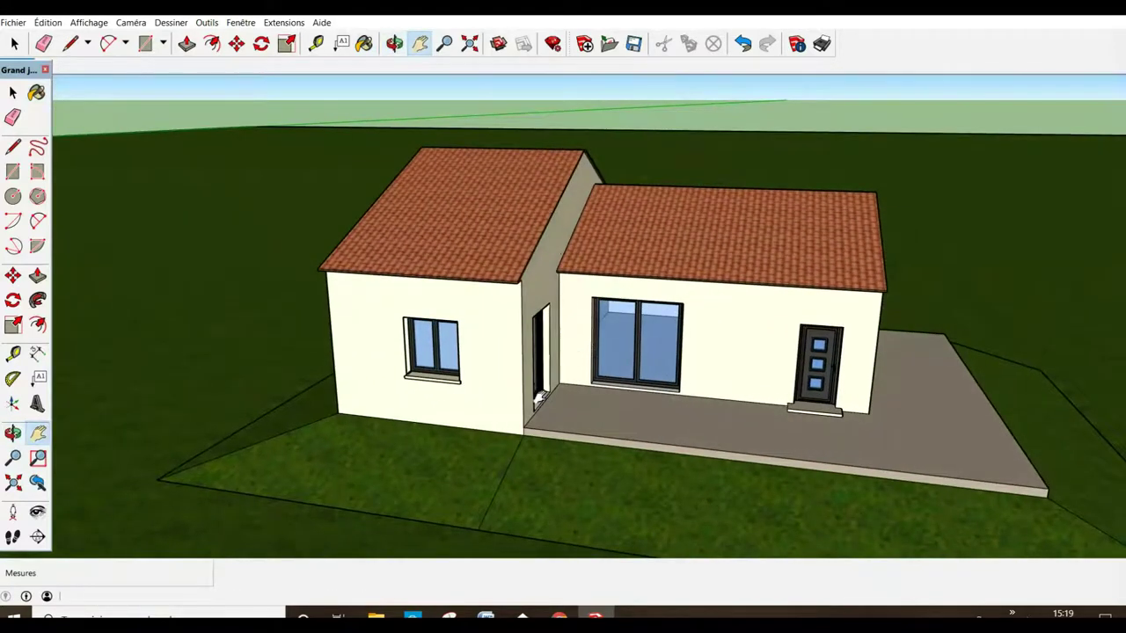
scroll(559, 363, down, 1)
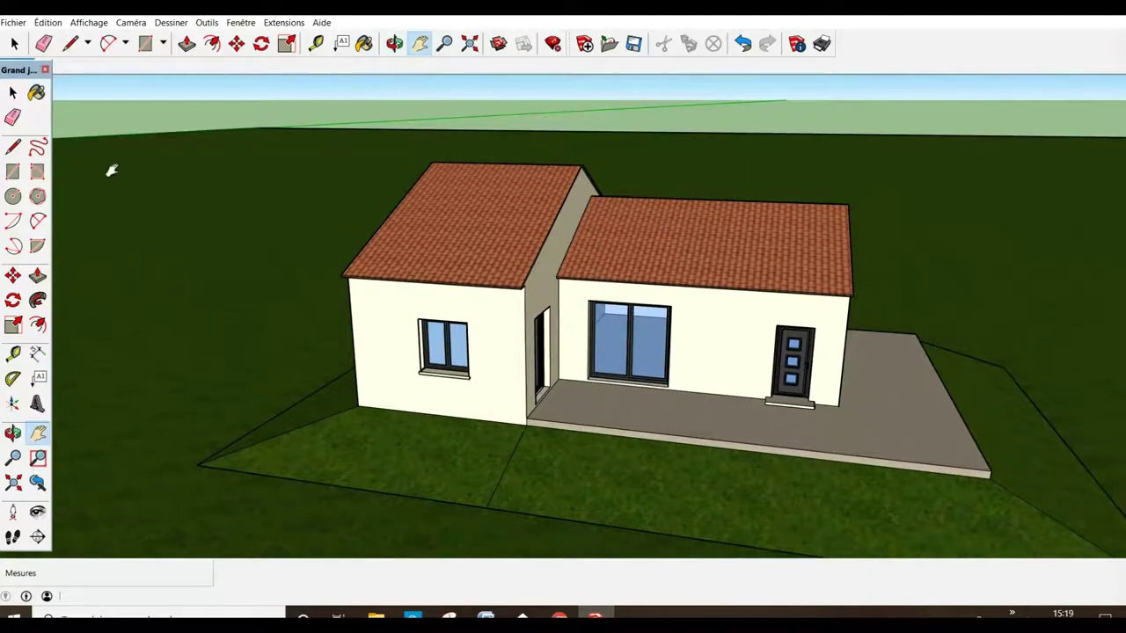
- Select everything with Ctrl+A, explode the group with Éclater, and clear the selection
click(14, 46)
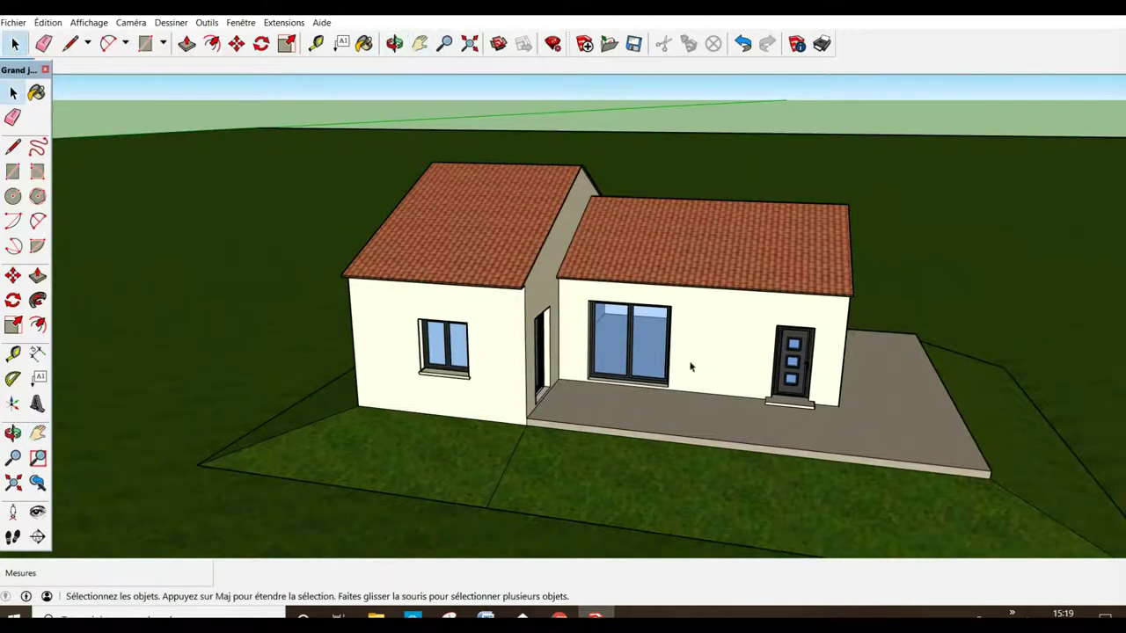
key(ctrl+a)
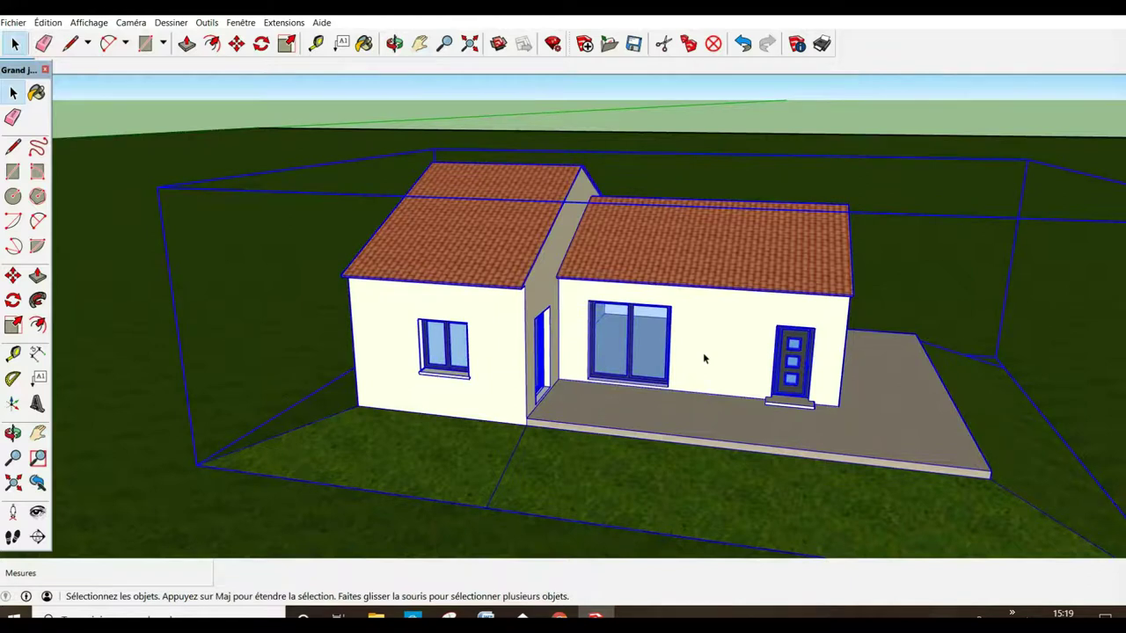
right_click(703, 358)
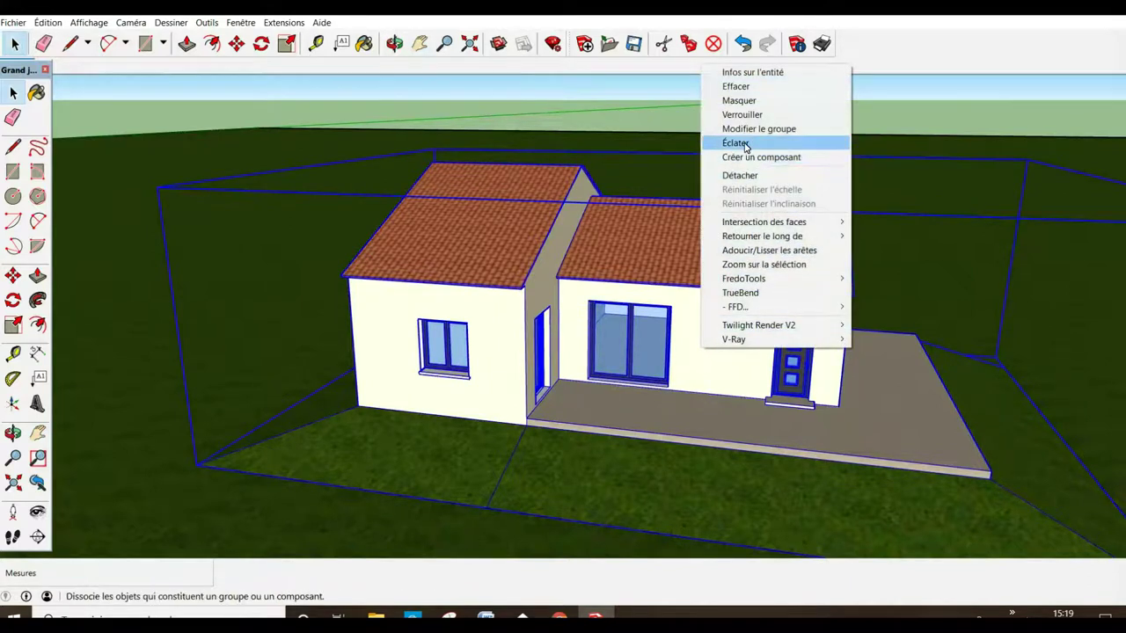
click(743, 144)
click(714, 101)
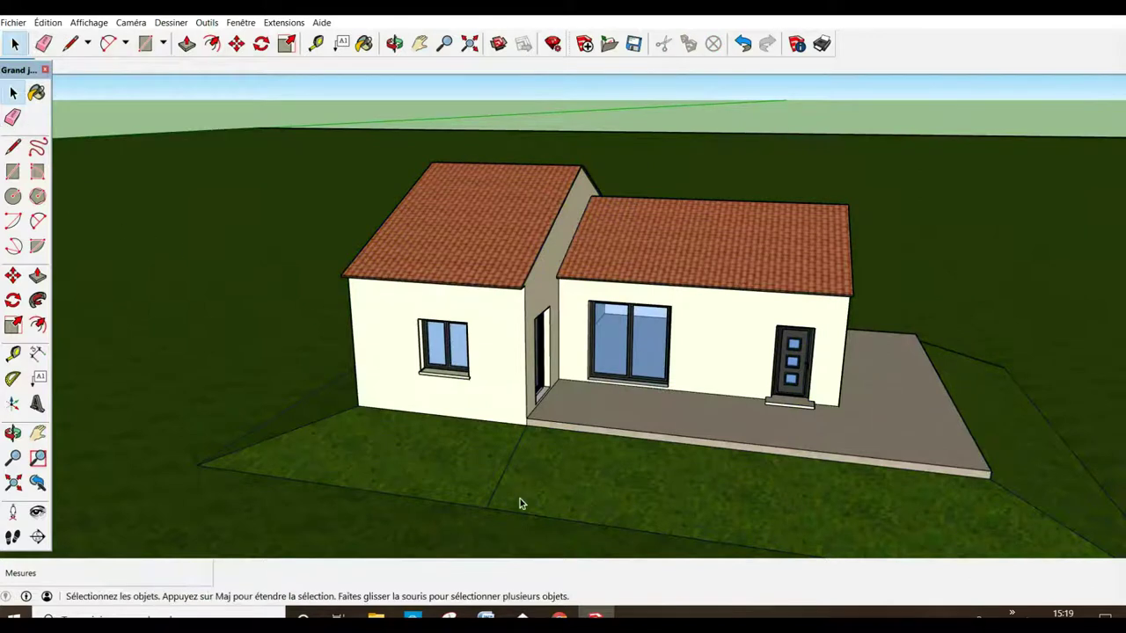
scroll(520, 492, down, 1)
scroll(520, 486, up, 3)
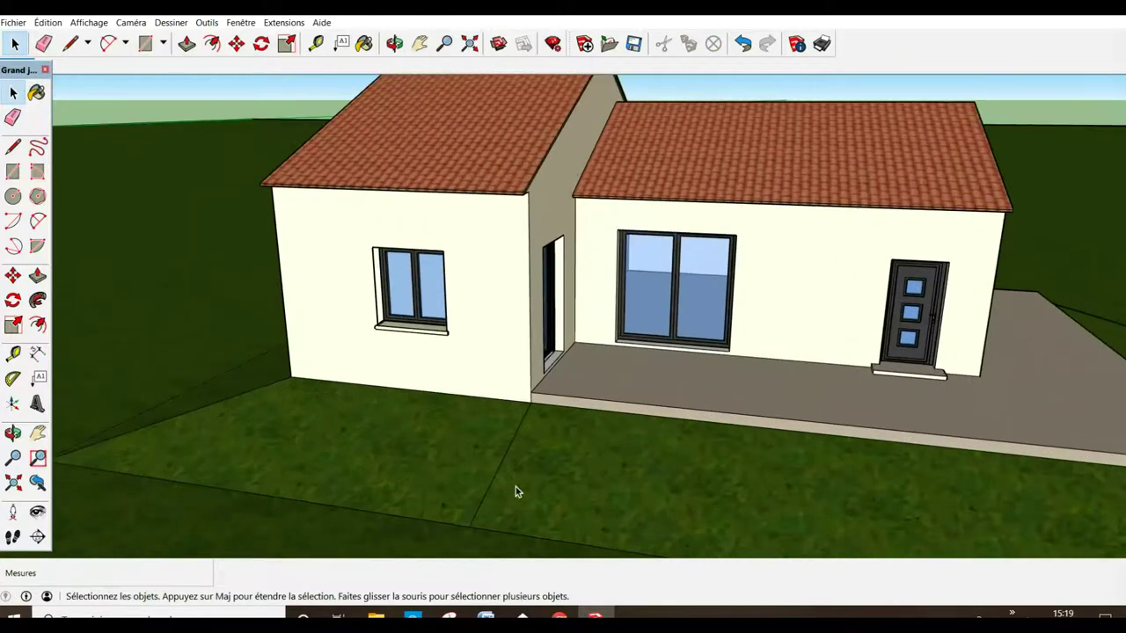
- Hide three ground edges at the front of the house with Masquer
click(430, 526)
right_click(431, 527)
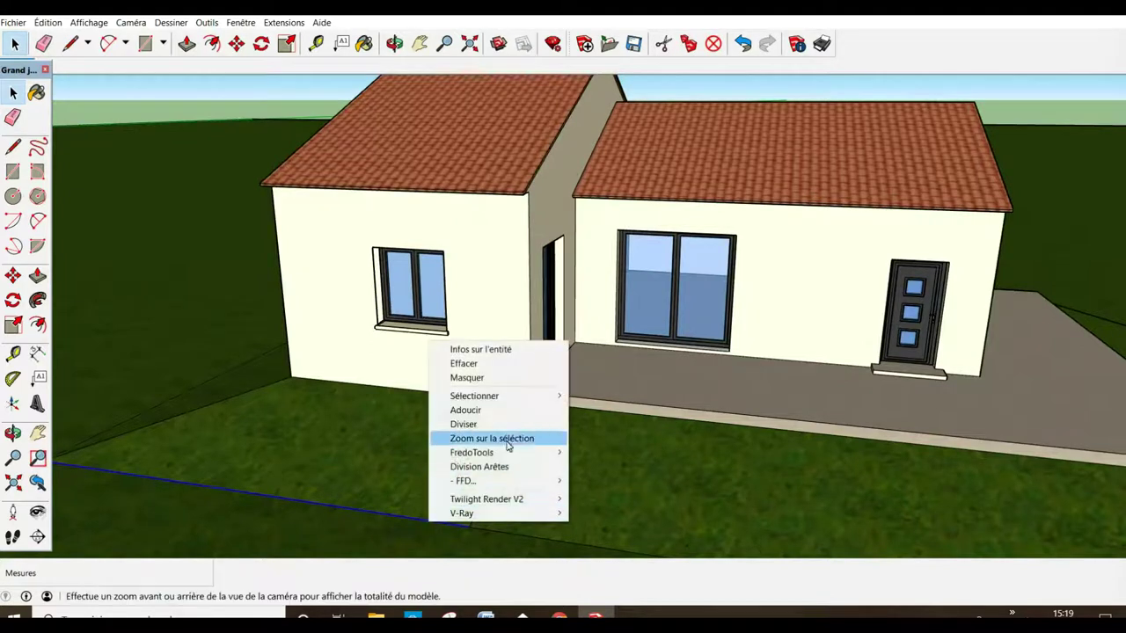
click(497, 380)
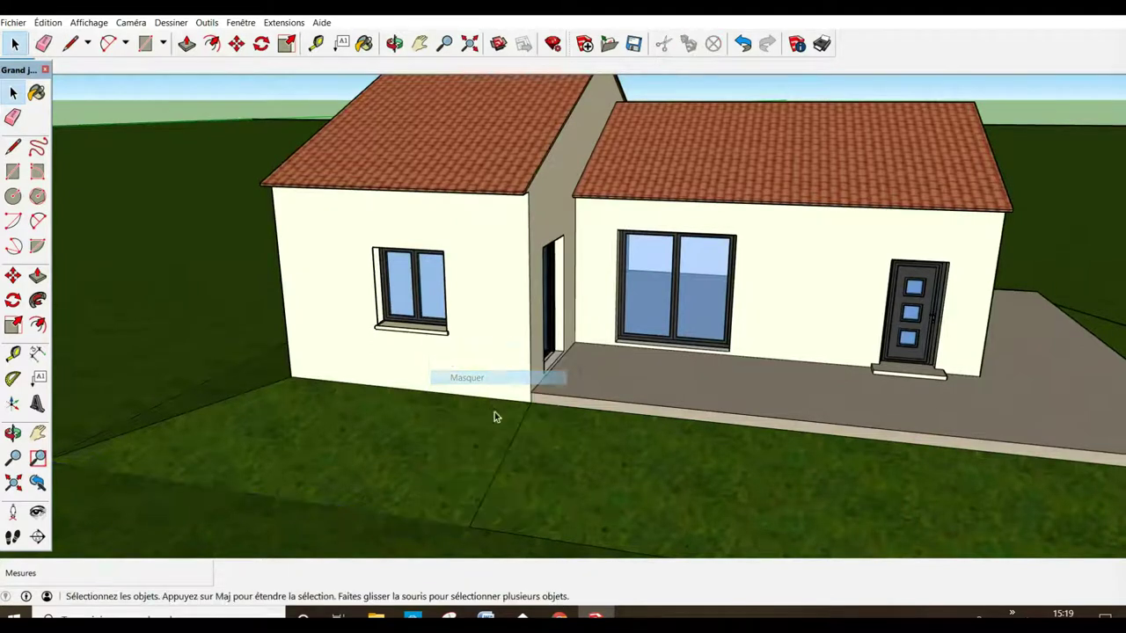
click(499, 479)
right_click(498, 475)
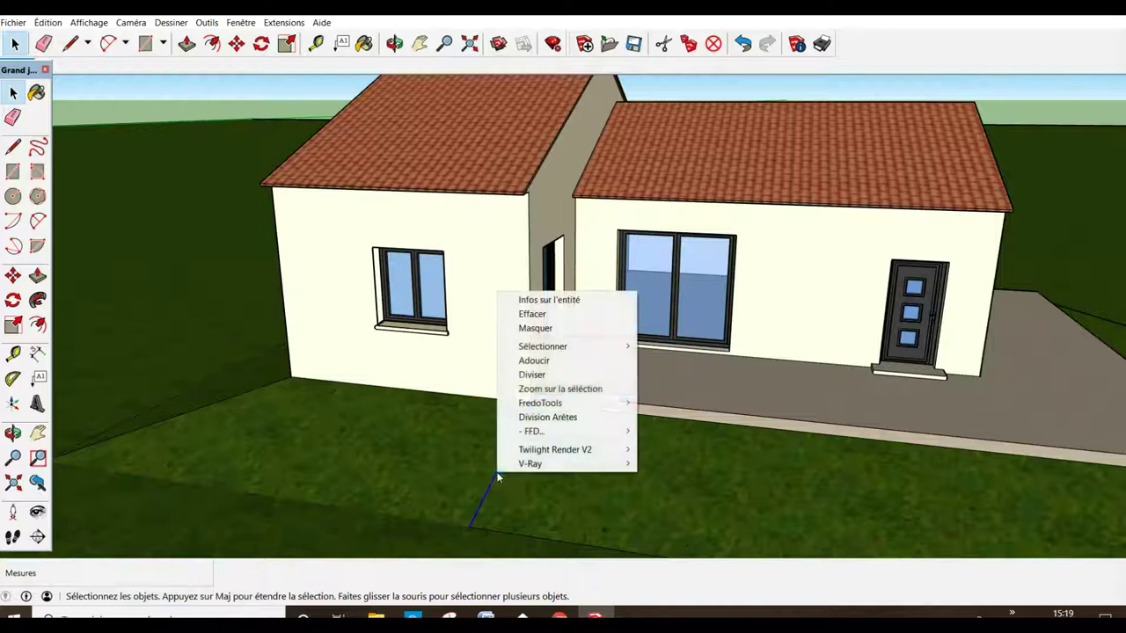
click(532, 329)
click(513, 542)
right_click(513, 540)
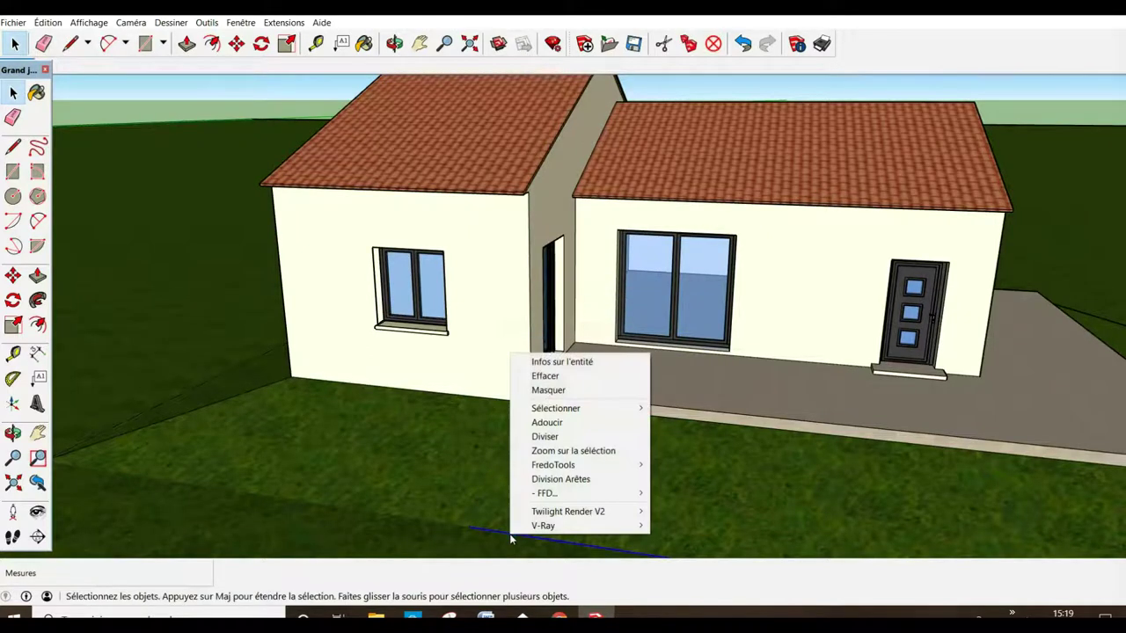
click(539, 396)
- Orbit to the house's side and hide the terrace and stair ground edges there
scroll(540, 396, down, 3)
scroll(539, 396, down, 1)
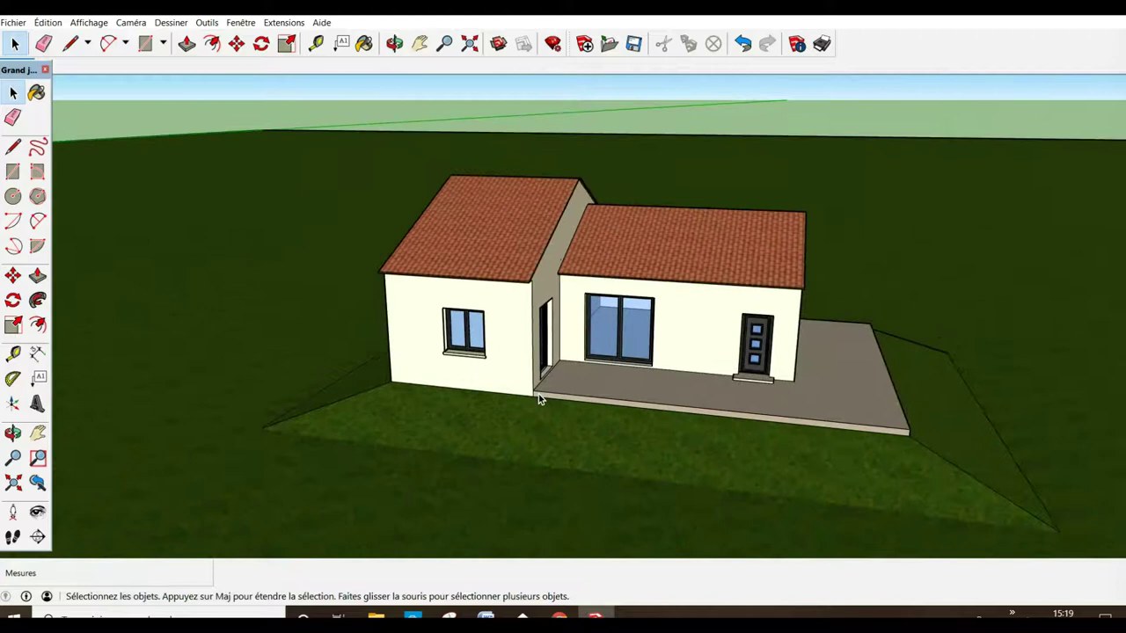
scroll(539, 396, down, 2)
click(32, 446)
mouse_move(631, 455)
middle_down()
mouse_move(211, 455)
mouse_move(167, 432)
middle_up()
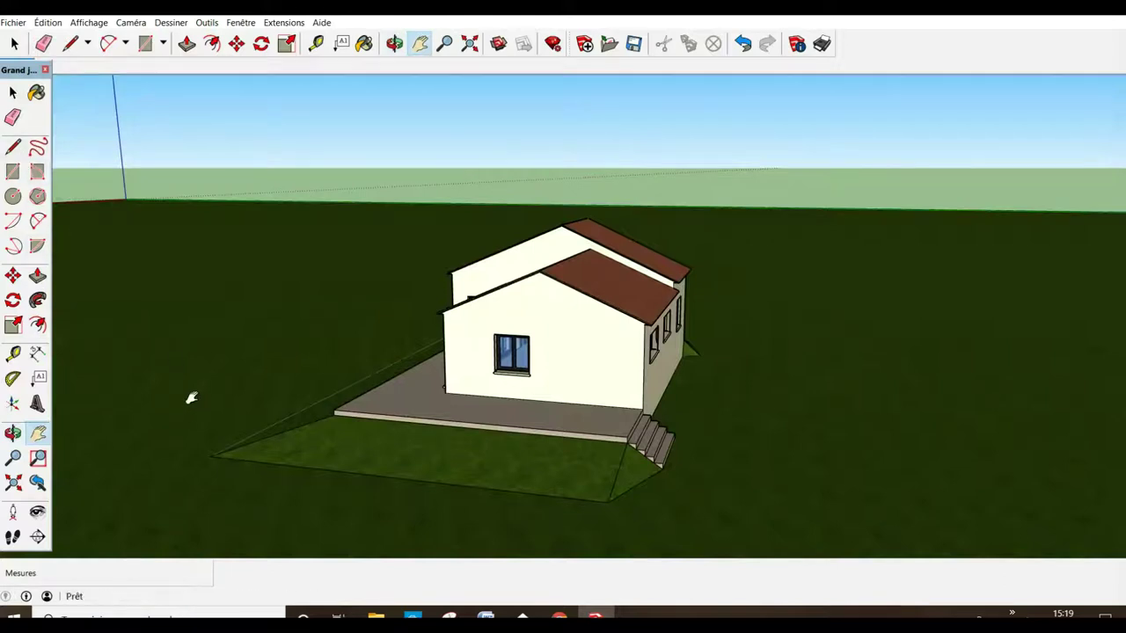
click(12, 92)
middle_drag(307, 454, 316, 473)
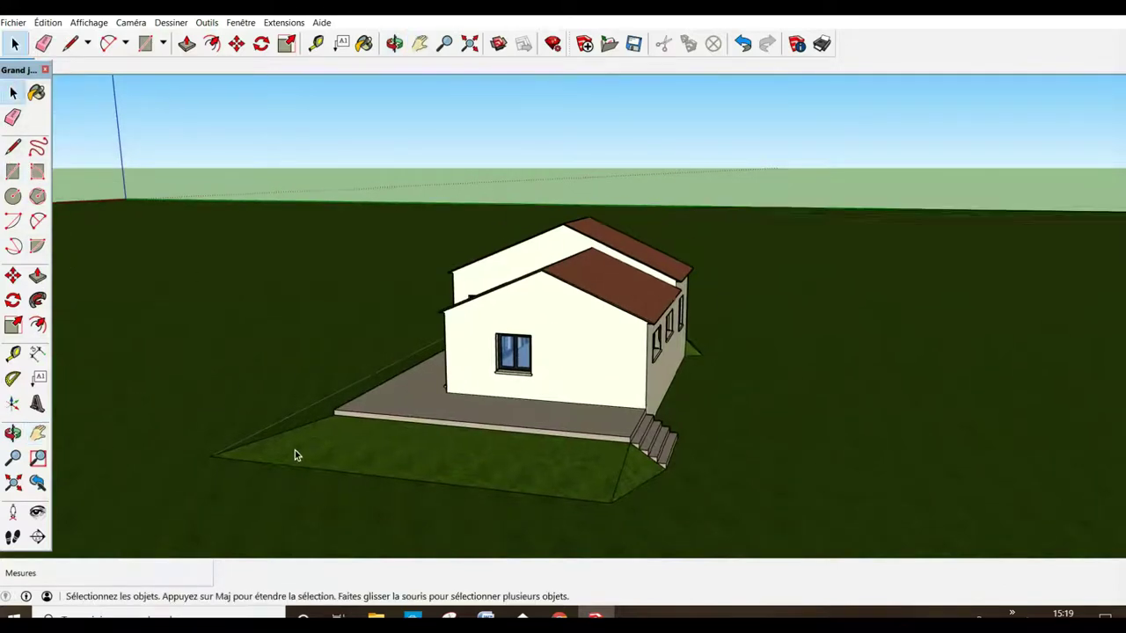
right_click(334, 481)
click(373, 330)
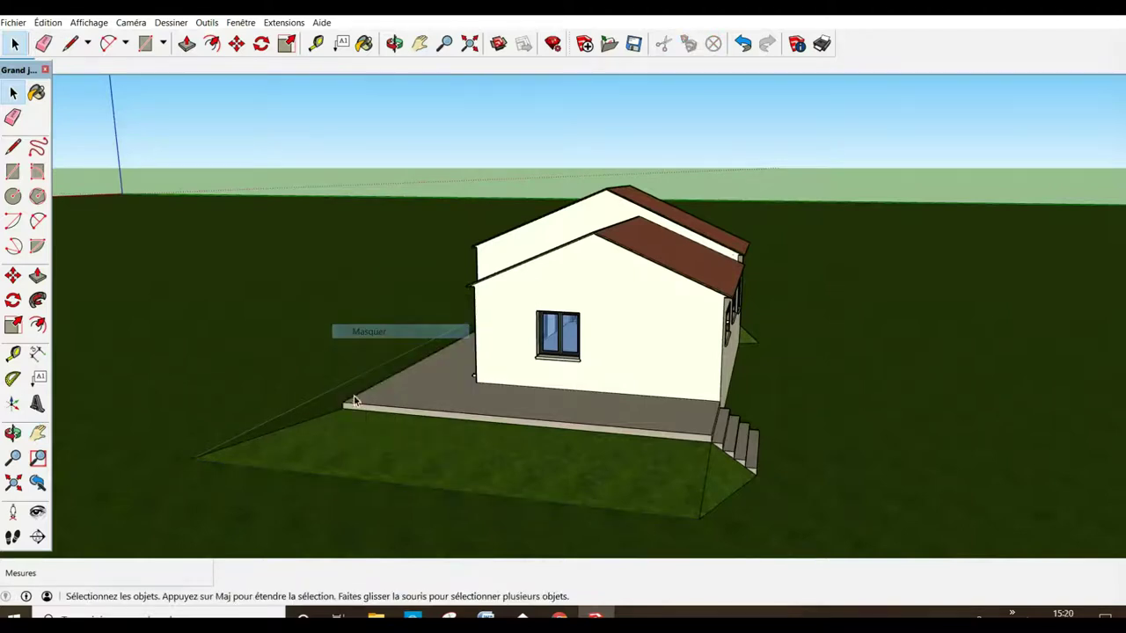
right_click(315, 426)
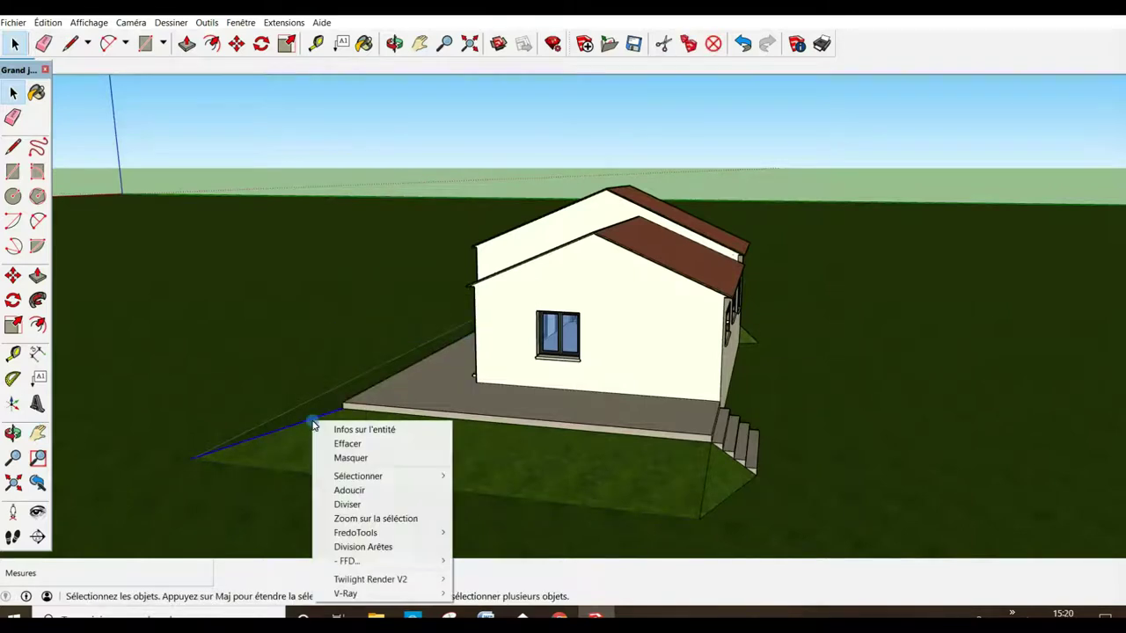
click(343, 457)
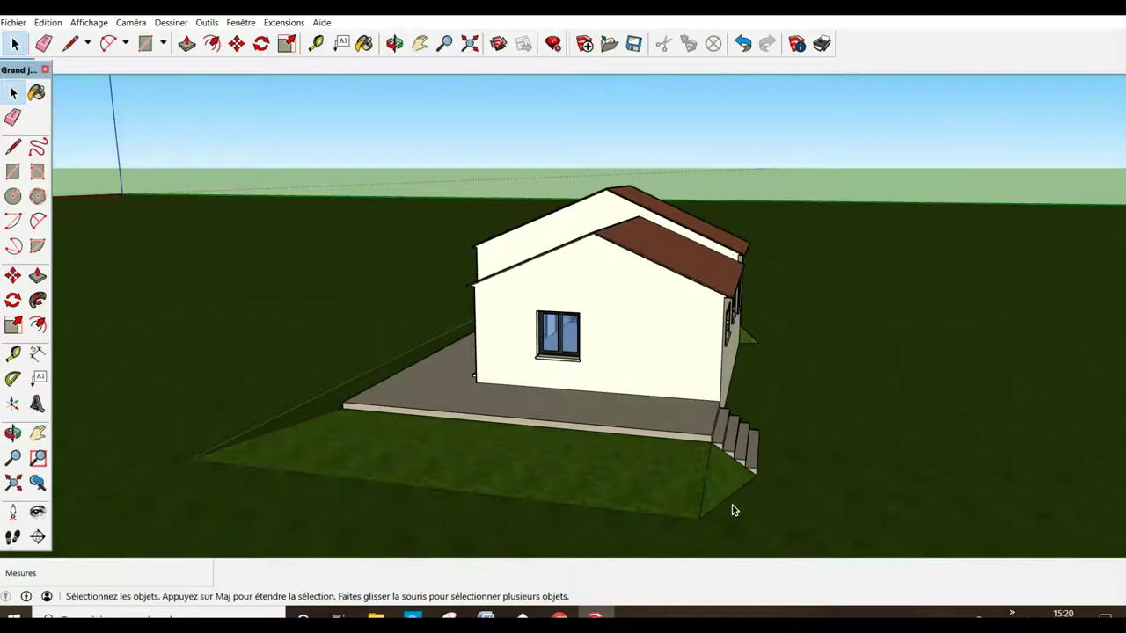
right_click(730, 505)
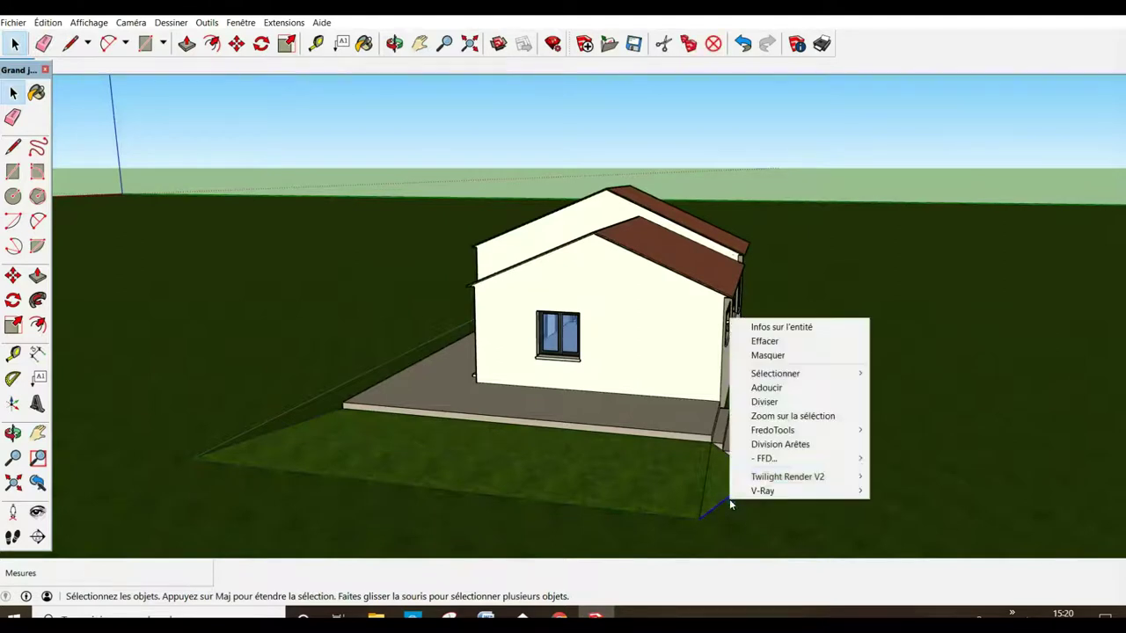
click(765, 356)
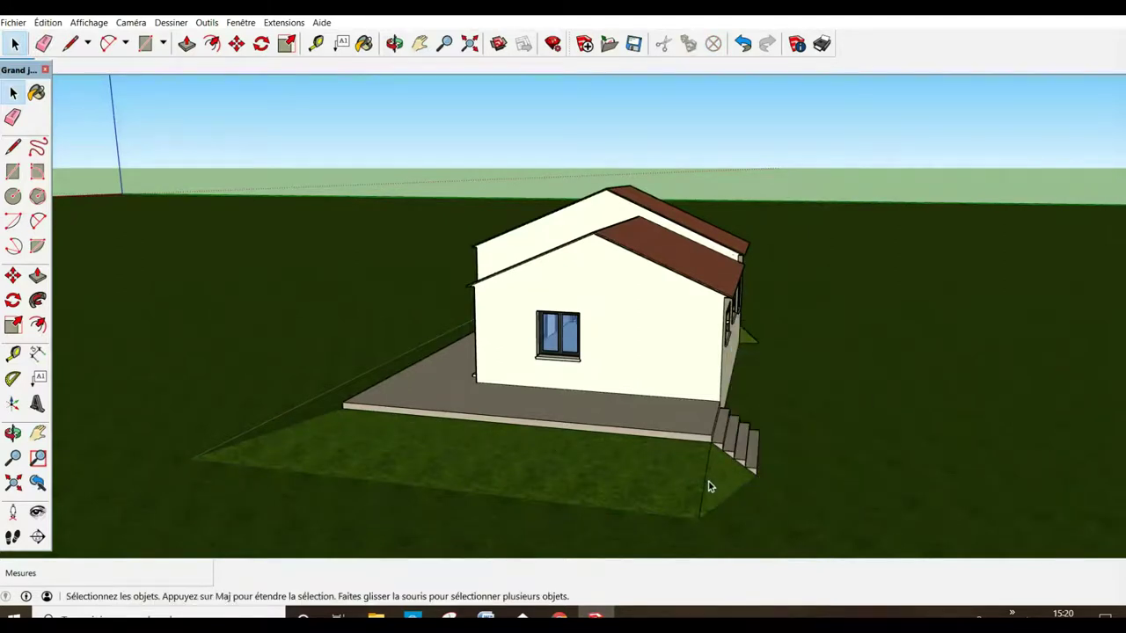
right_click(711, 486)
click(756, 343)
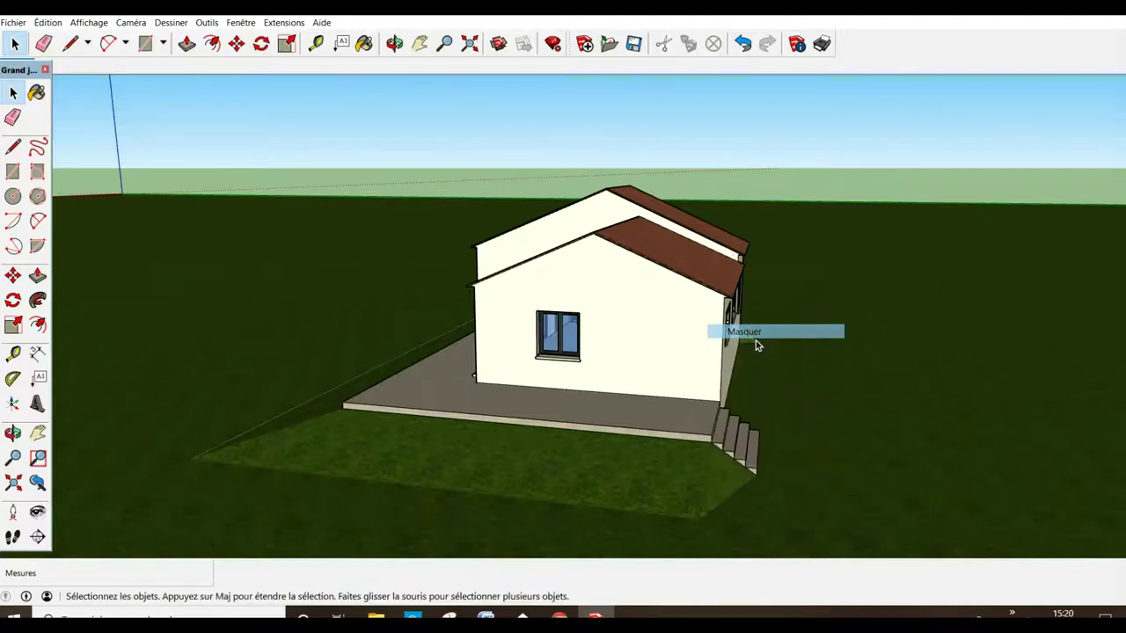
- Orbit to the back and hide the remaining corner, slope and ground edges
middle_drag(756, 345, 290, 508)
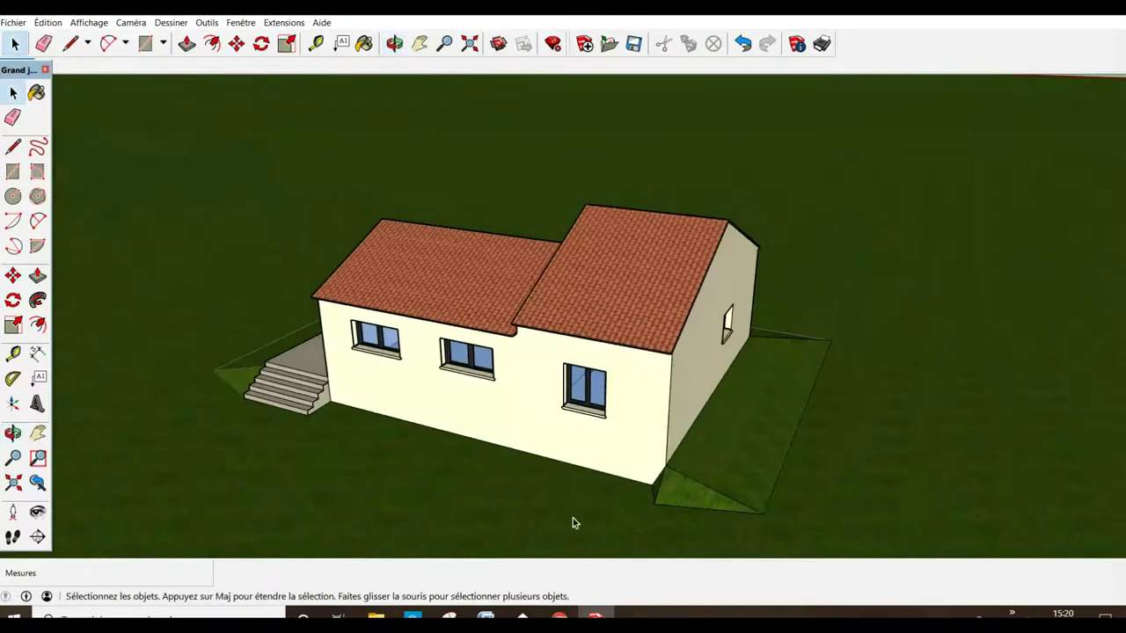
scroll(693, 519, up, 2)
click(641, 500)
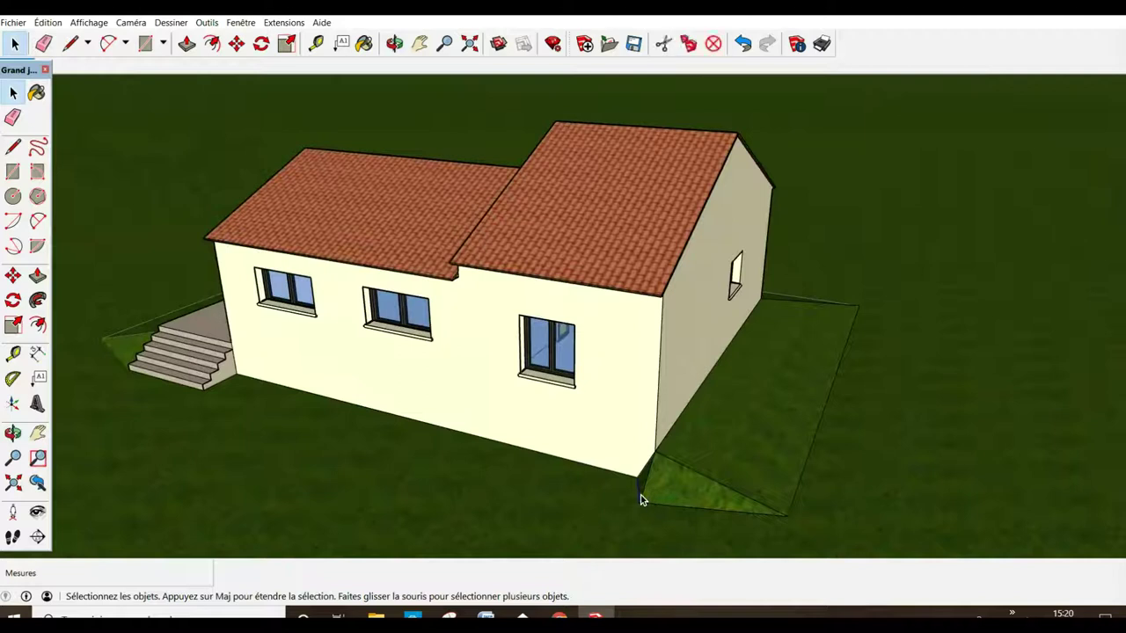
right_click(639, 490)
click(676, 347)
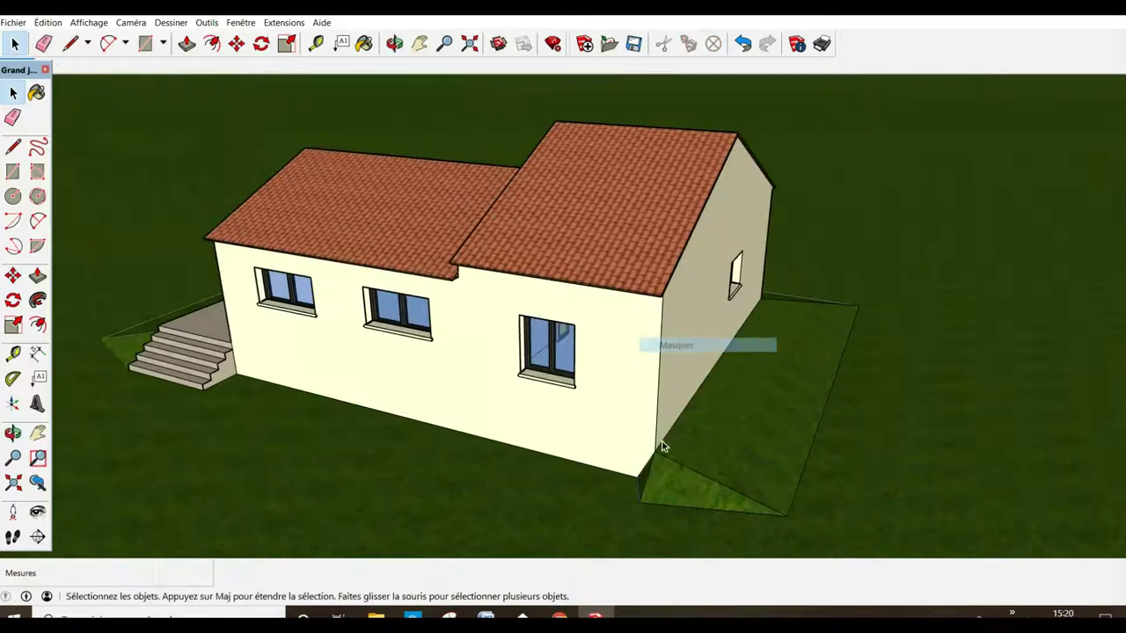
right_click(654, 482)
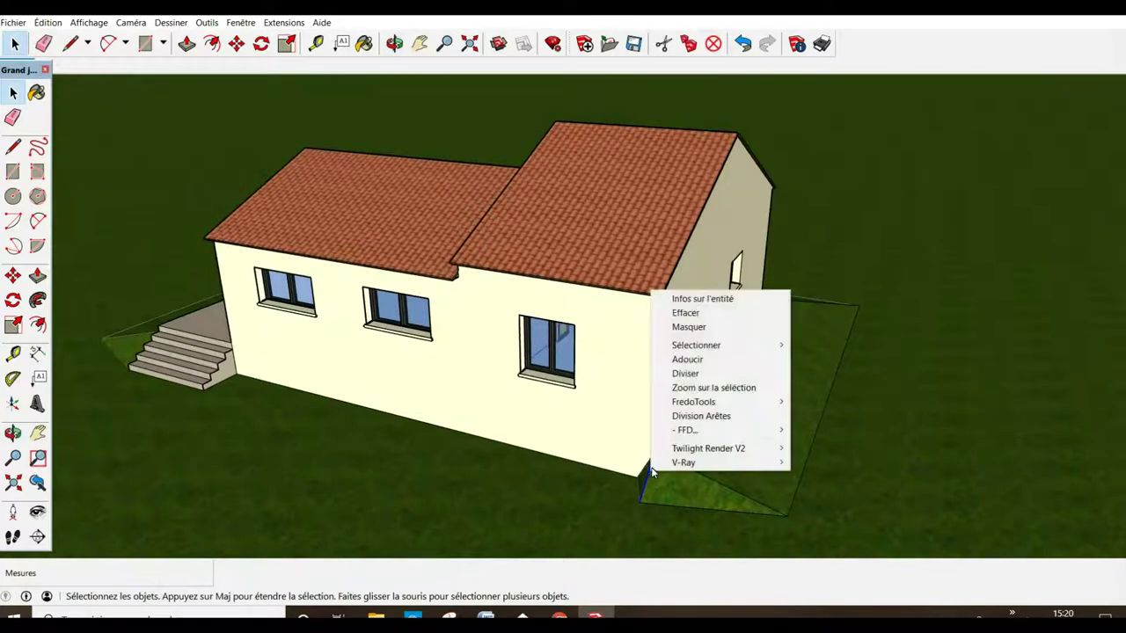
click(681, 328)
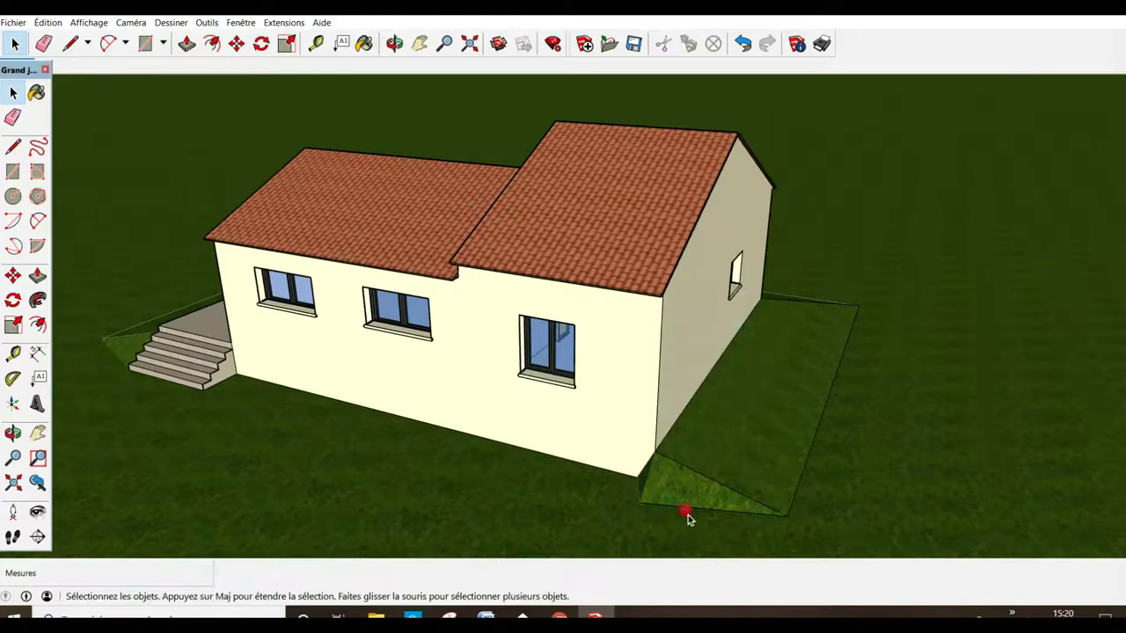
right_click(684, 509)
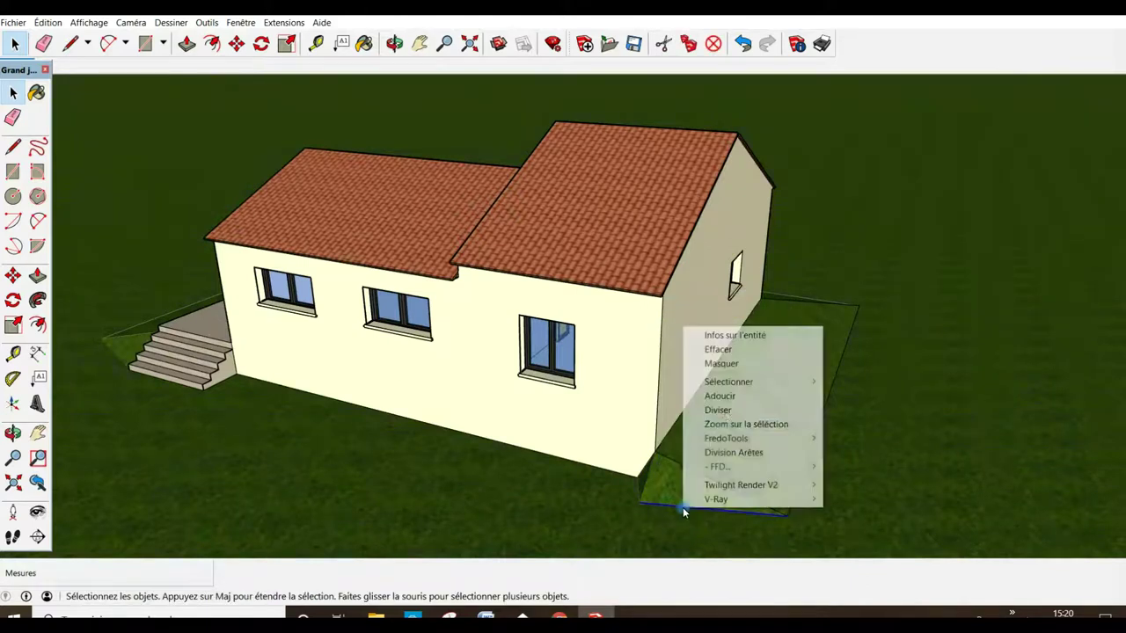
click(722, 362)
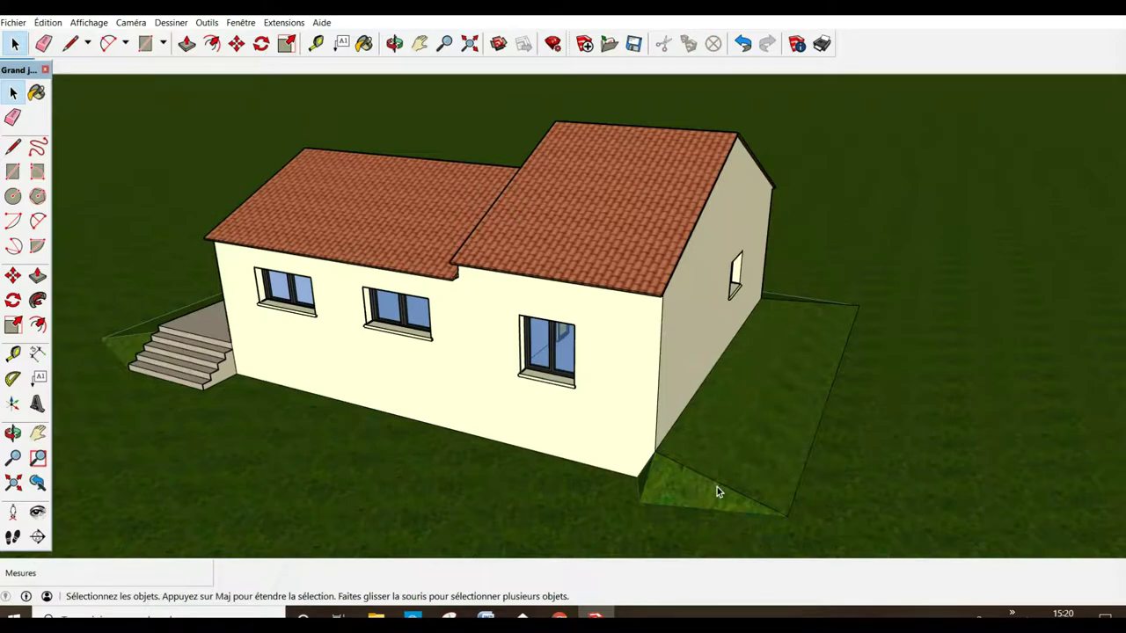
right_click(717, 485)
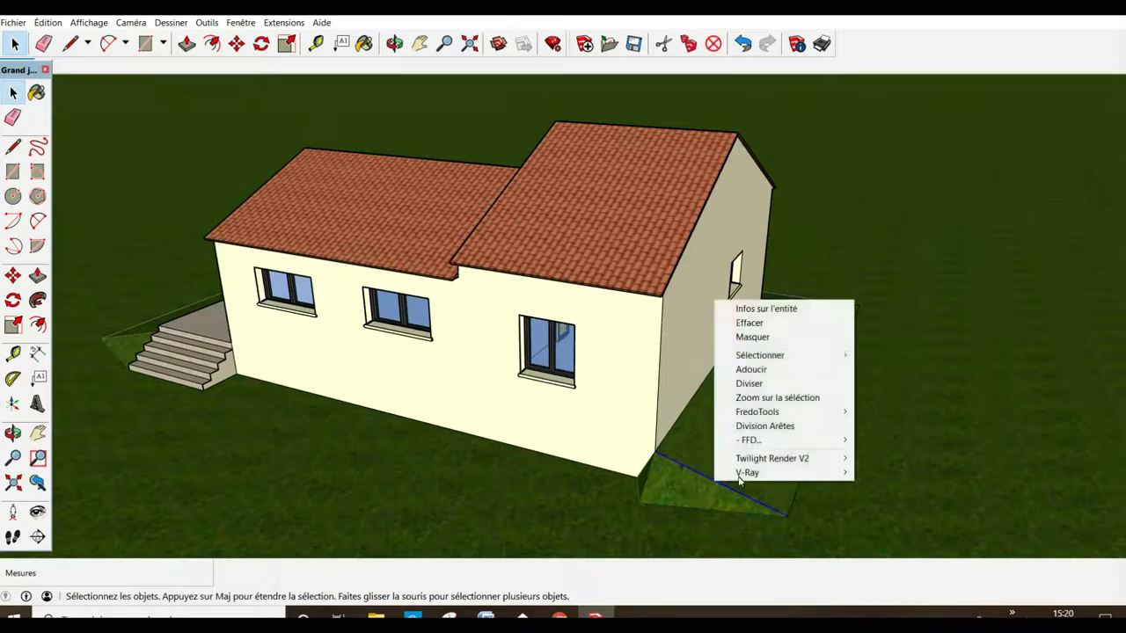
click(754, 338)
right_click(812, 466)
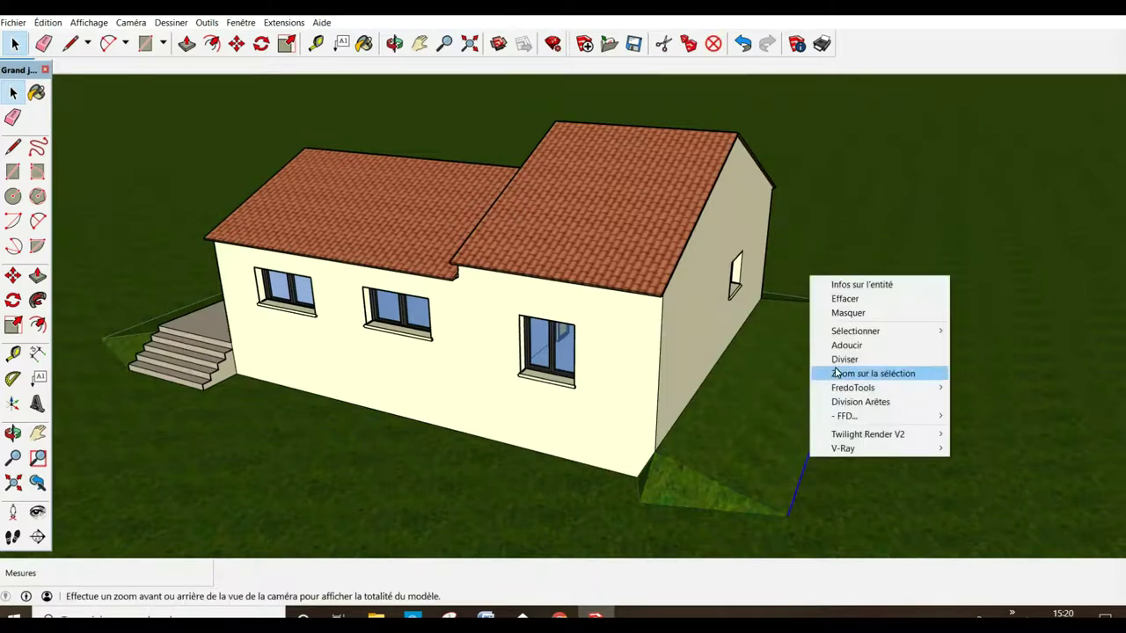
click(823, 319)
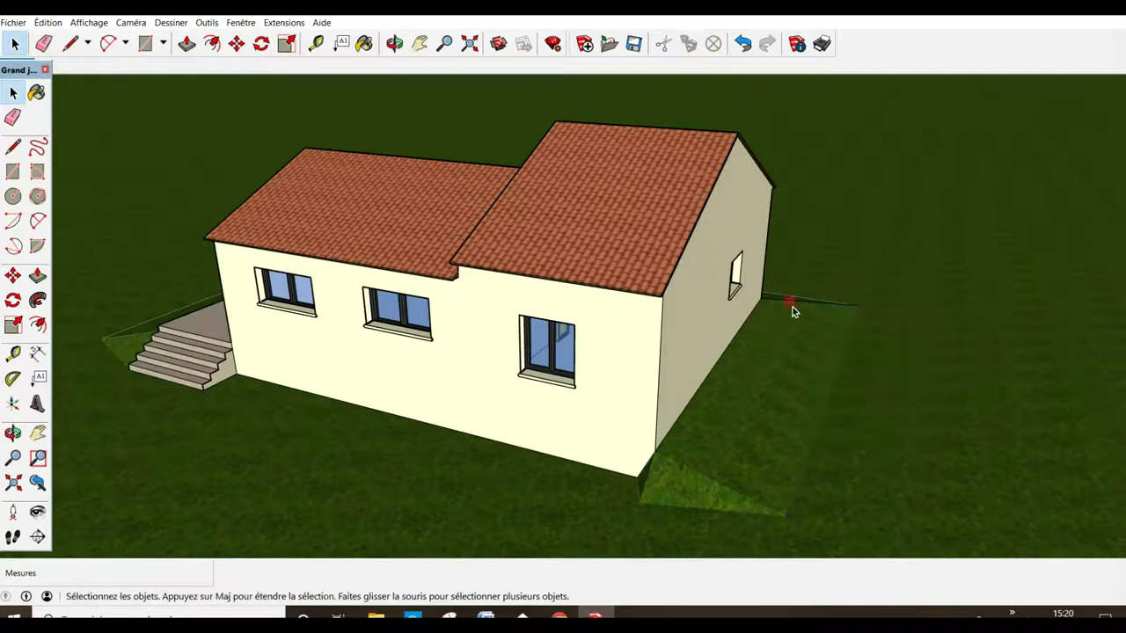
right_click(792, 311)
click(840, 339)
- Orbit and pan to face the house from its front corner with the horizon visible
mouse_move(857, 343)
middle_down()
mouse_move(283, 399)
mouse_move(126, 397)
middle_up()
scroll(384, 364, down, 3)
scroll(383, 364, down, 2)
middle_drag(387, 369, 444, 475)
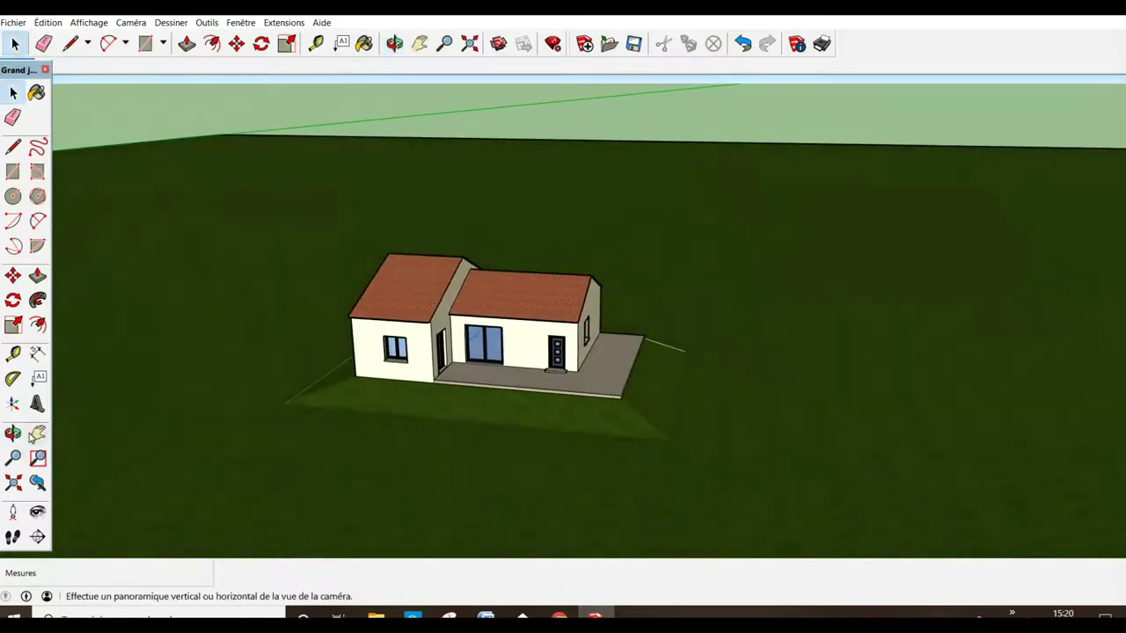
click(36, 433)
drag(282, 471, 546, 511)
mouse_move(546, 510)
middle_down()
mouse_move(616, 530)
mouse_move(654, 558)
mouse_move(609, 546)
middle_up()
mouse_move(412, 407)
middle_down()
mouse_move(276, 351)
mouse_move(388, 420)
mouse_move(415, 417)
middle_up()
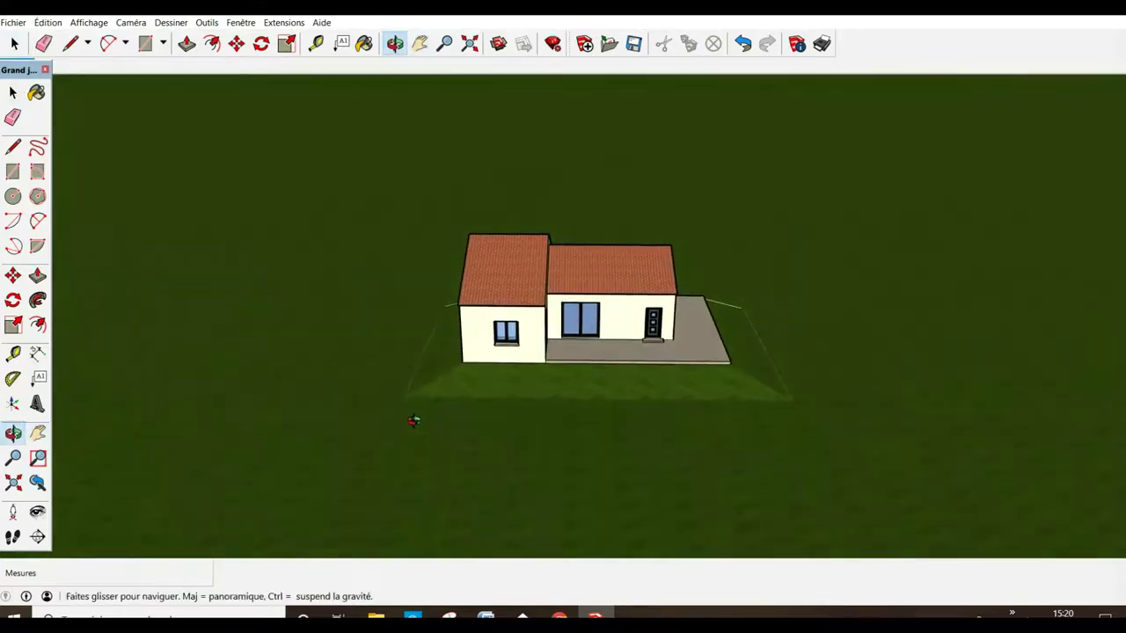
mouse_move(478, 469)
middle_down()
mouse_move(392, 484)
mouse_move(305, 477)
middle_up()
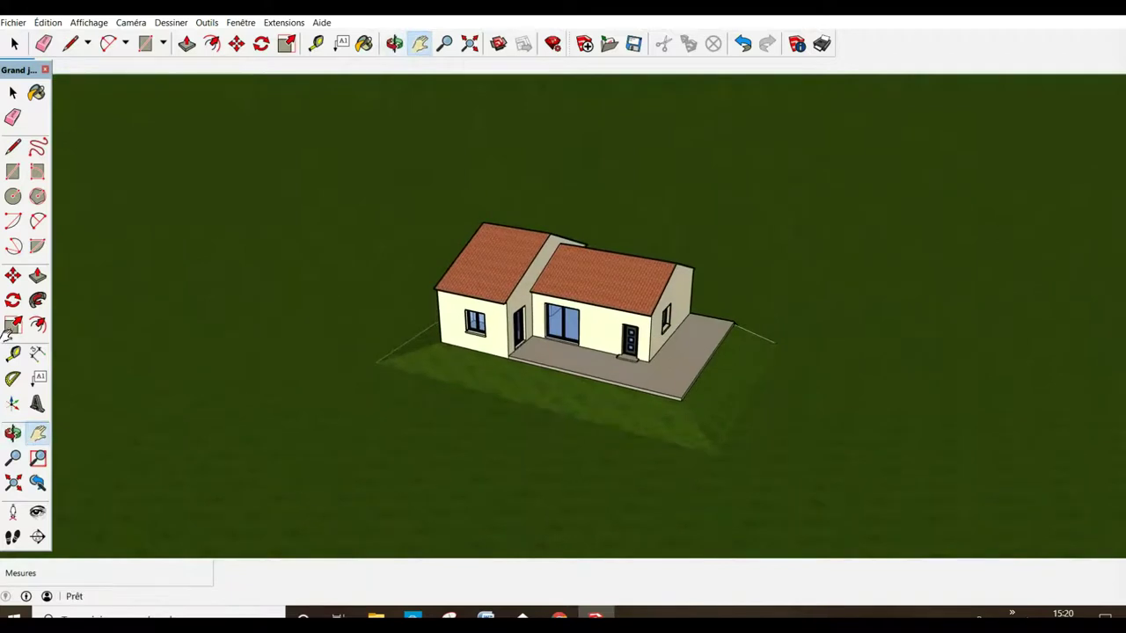
key(space)
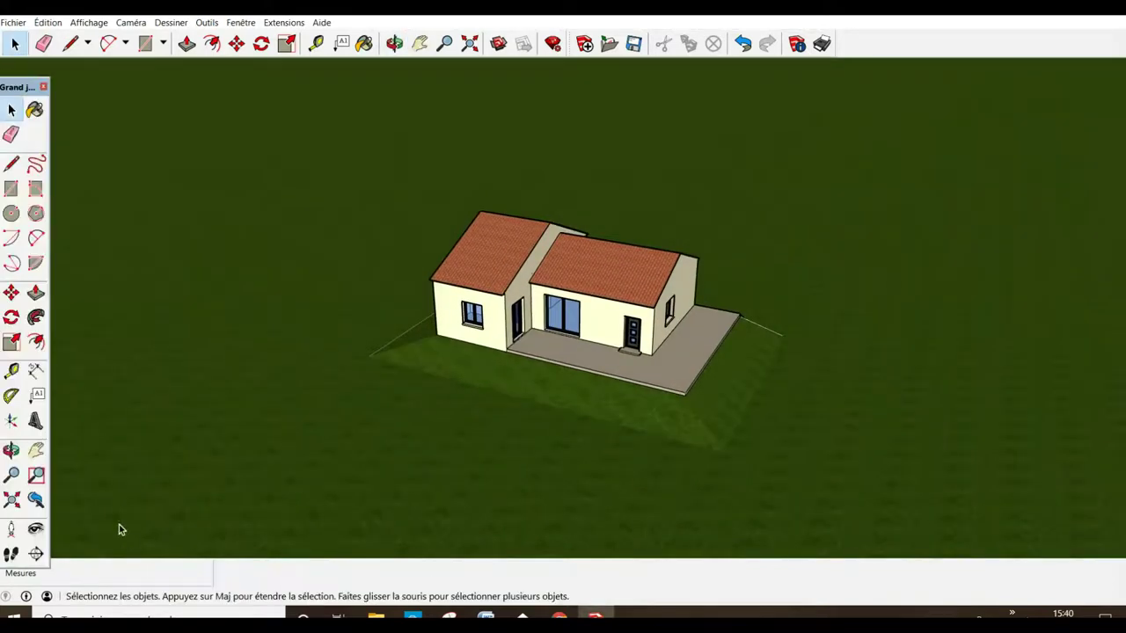
- Zoom in so the house and terrace fill more of the view
click(37, 453)
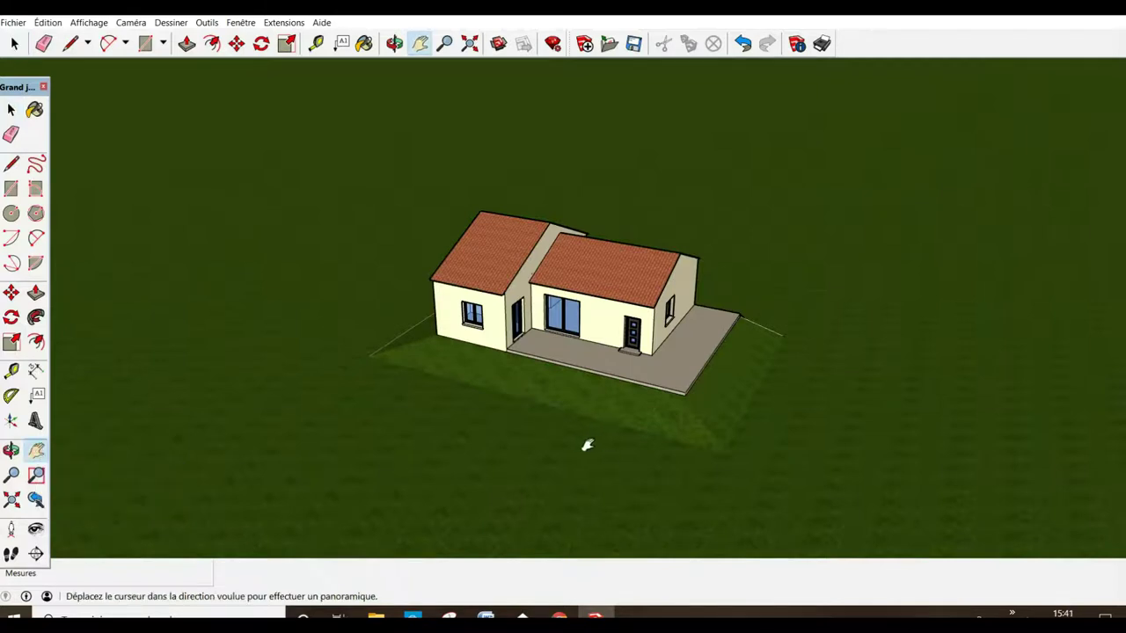
scroll(583, 400, up, 1)
scroll(584, 401, up, 1)
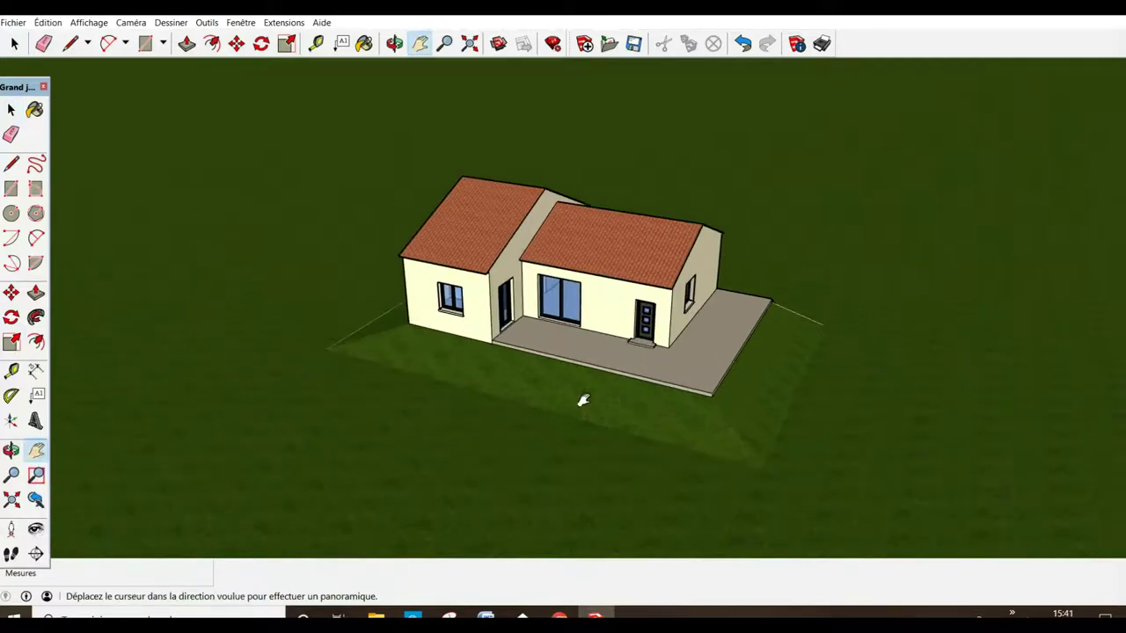
scroll(583, 400, up, 2)
scroll(584, 400, up, 2)
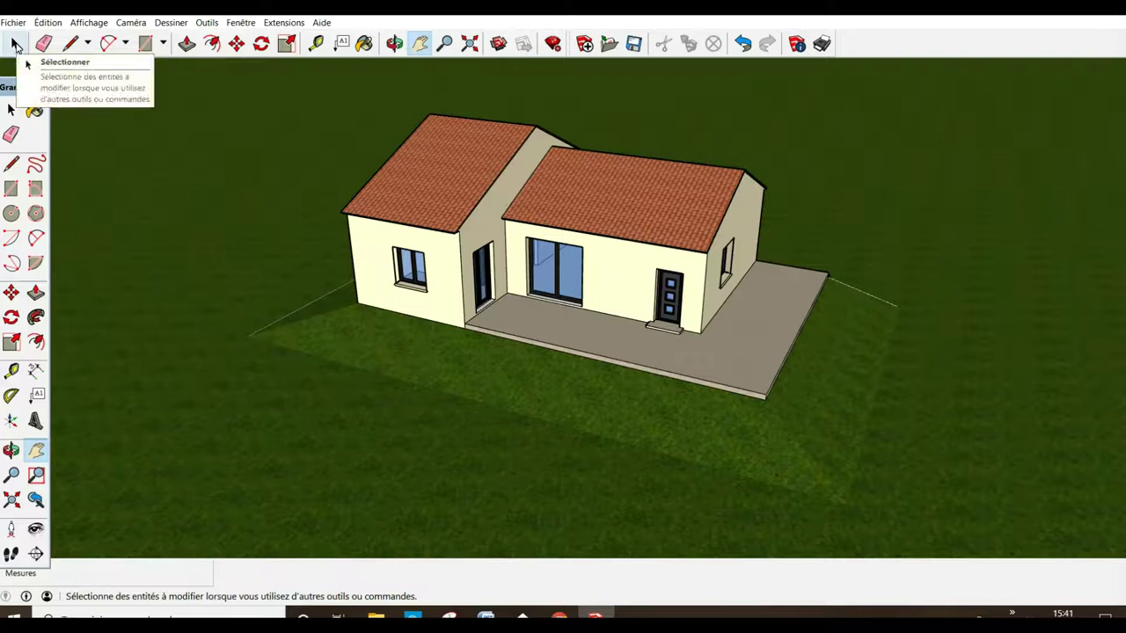
- Add Scène 1 from the front view, then Scène 2 from the right side, and orbit toward the stairs
click(91, 28)
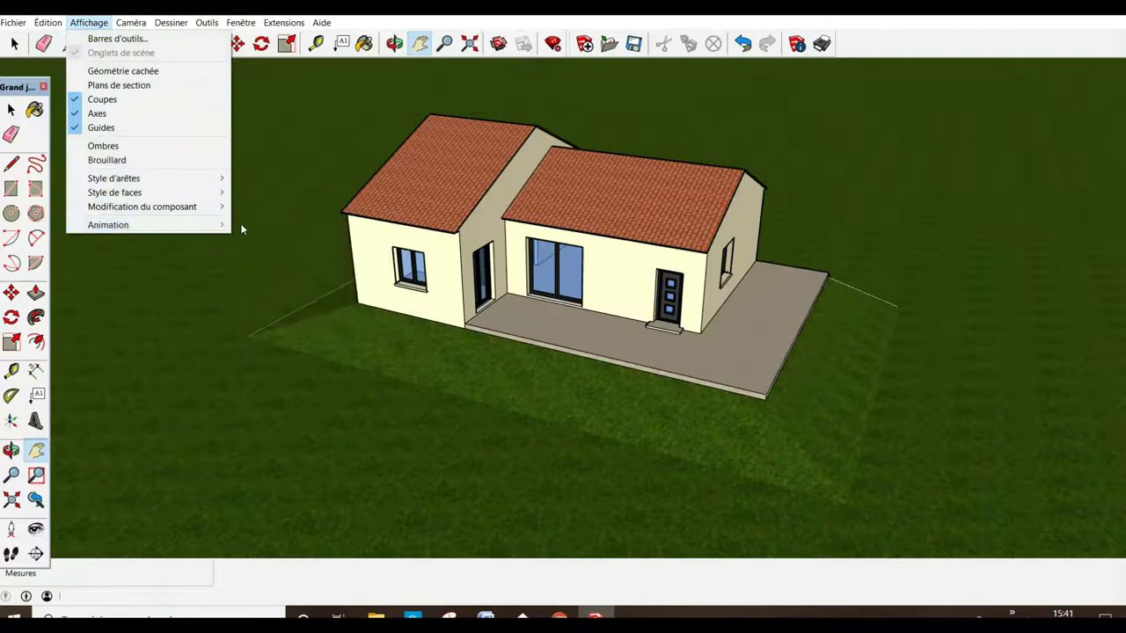
click(282, 225)
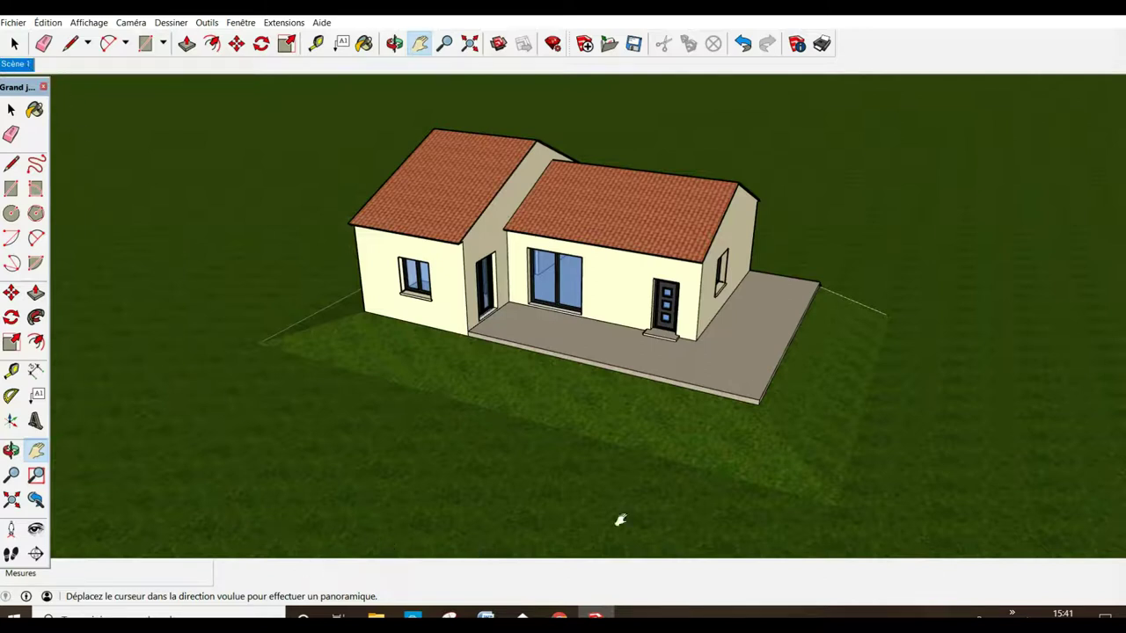
middle_drag(812, 434, 793, 444)
mouse_move(793, 445)
mouse_down()
mouse_move(674, 470)
mouse_move(555, 465)
mouse_up()
middle_drag(555, 464, 548, 460)
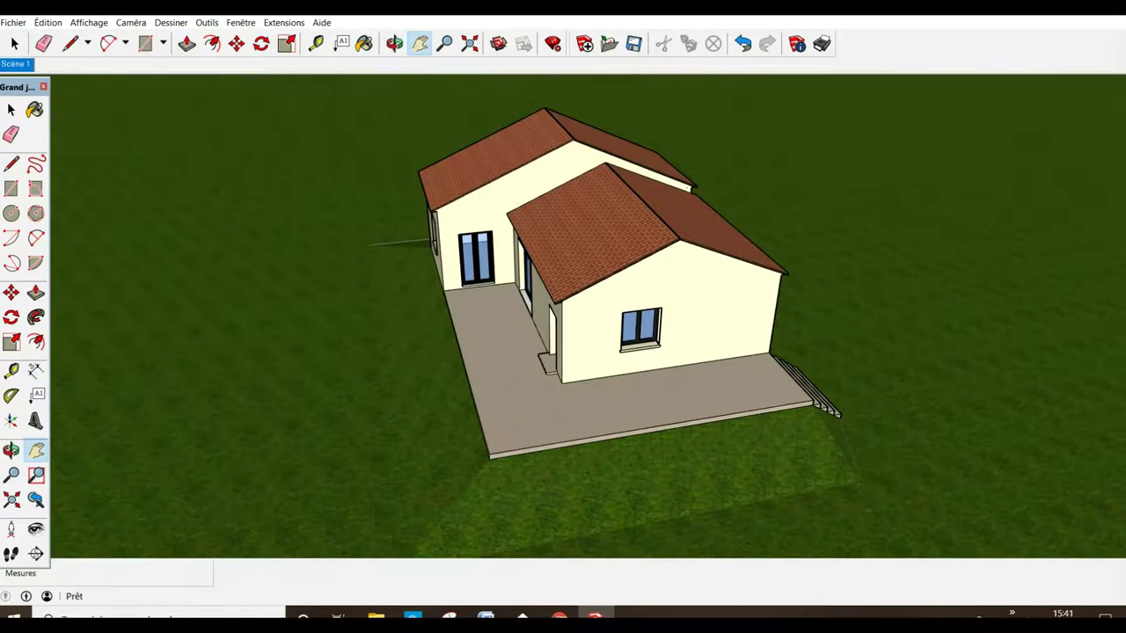
click(88, 25)
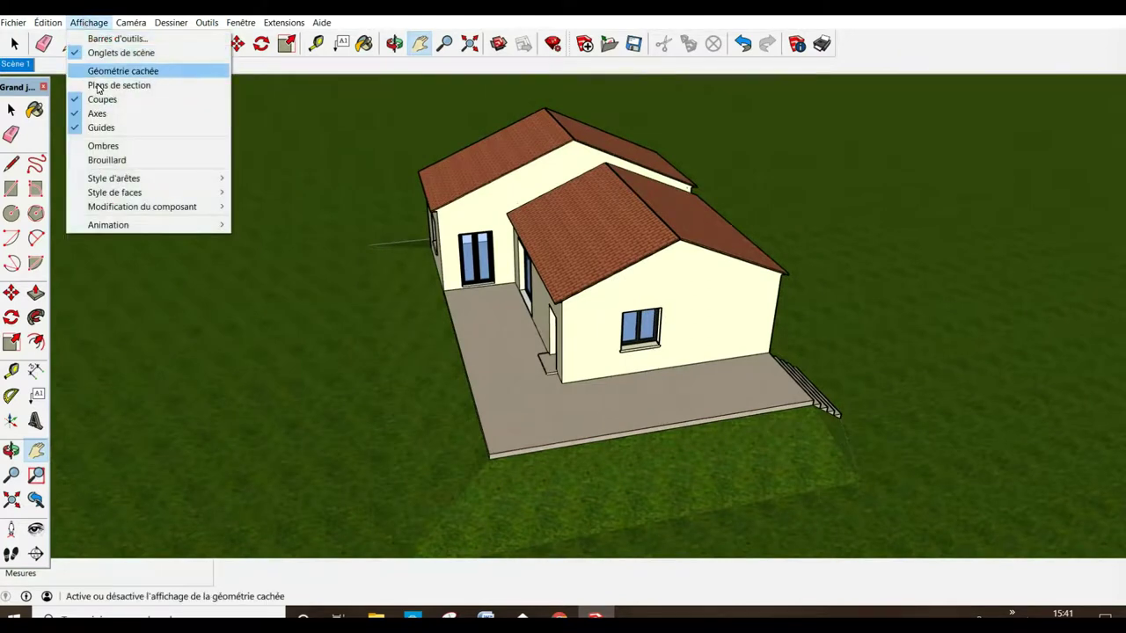
mouse_move(109, 225)
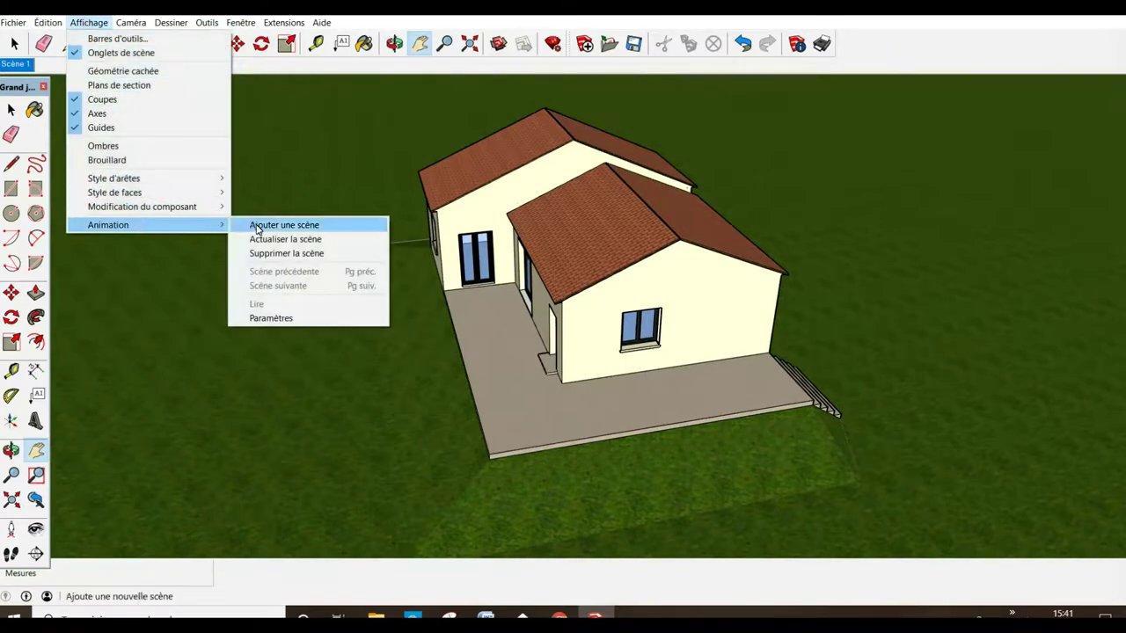
click(260, 227)
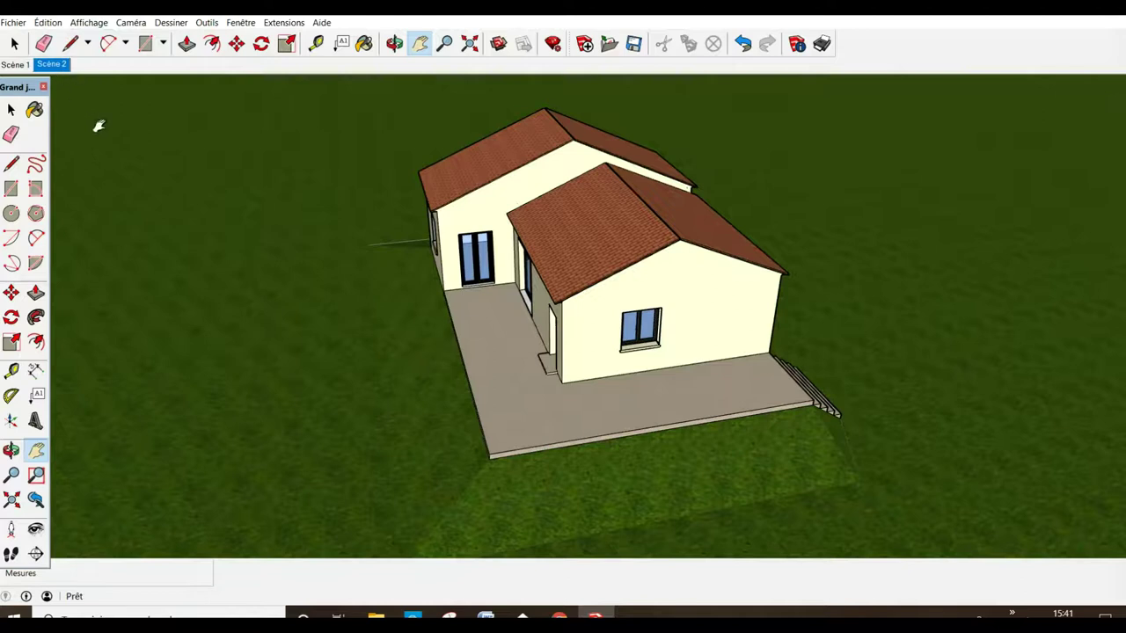
mouse_move(867, 412)
middle_down()
mouse_move(855, 423)
mouse_move(532, 399)
mouse_move(511, 380)
middle_up()
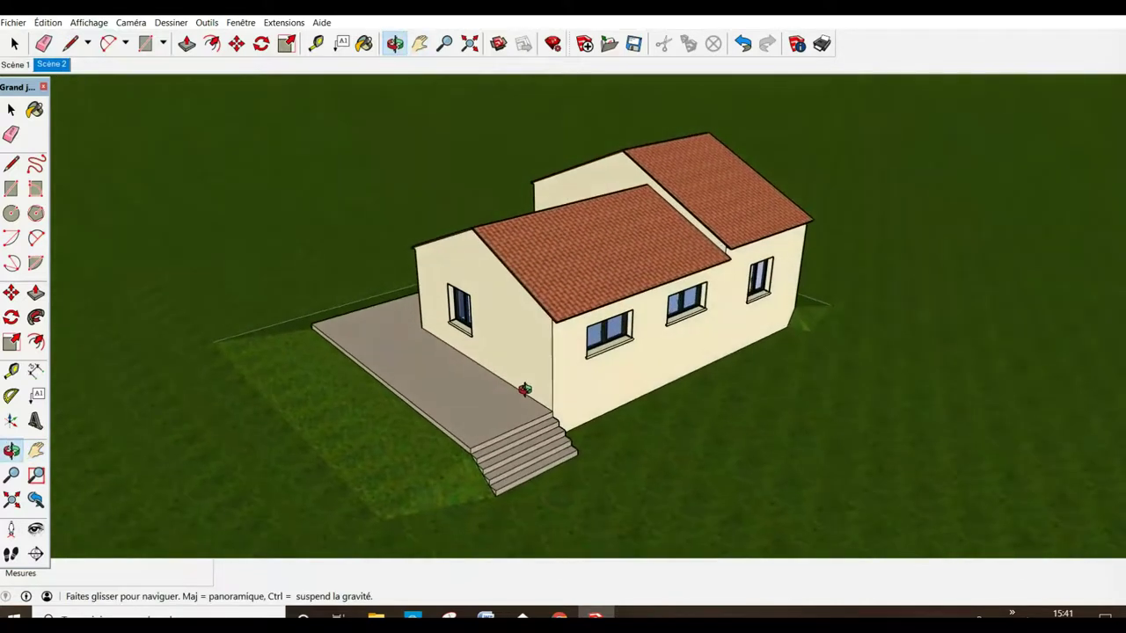
- Add Scène 3 from the stairs side and Scène 4 from the long windowed side
click(88, 25)
mouse_move(132, 226)
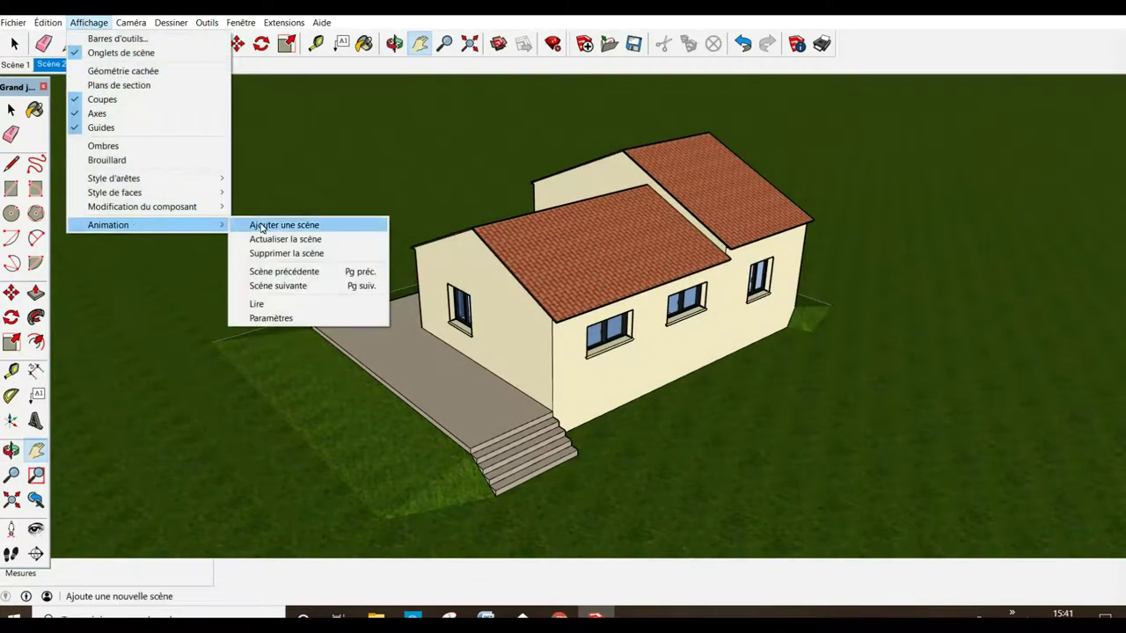
click(264, 225)
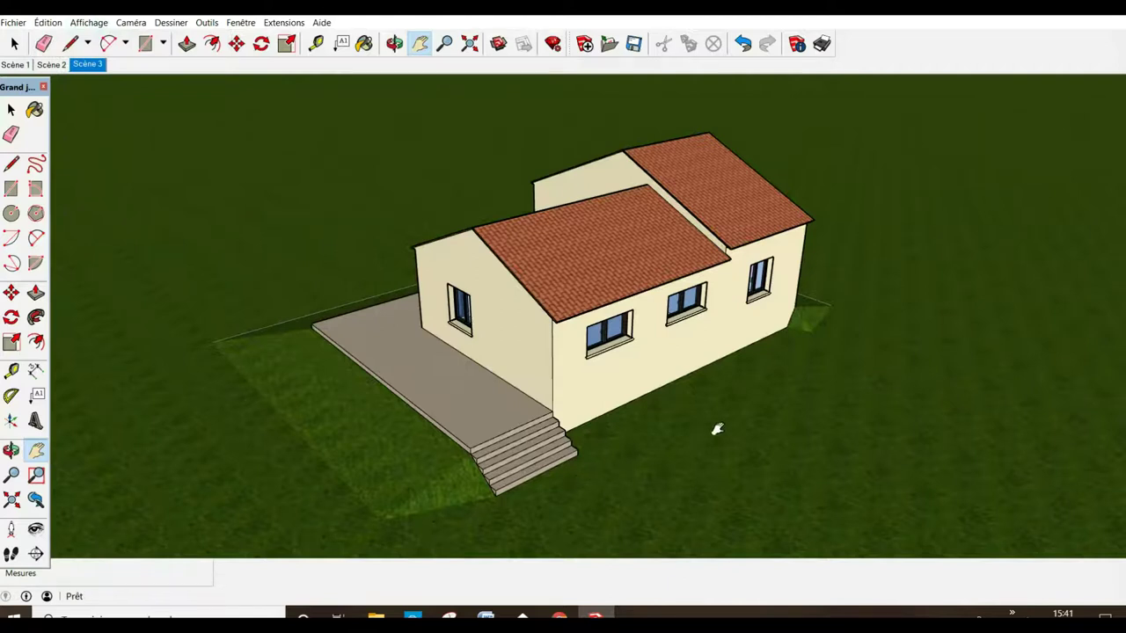
middle_drag(747, 427, 384, 422)
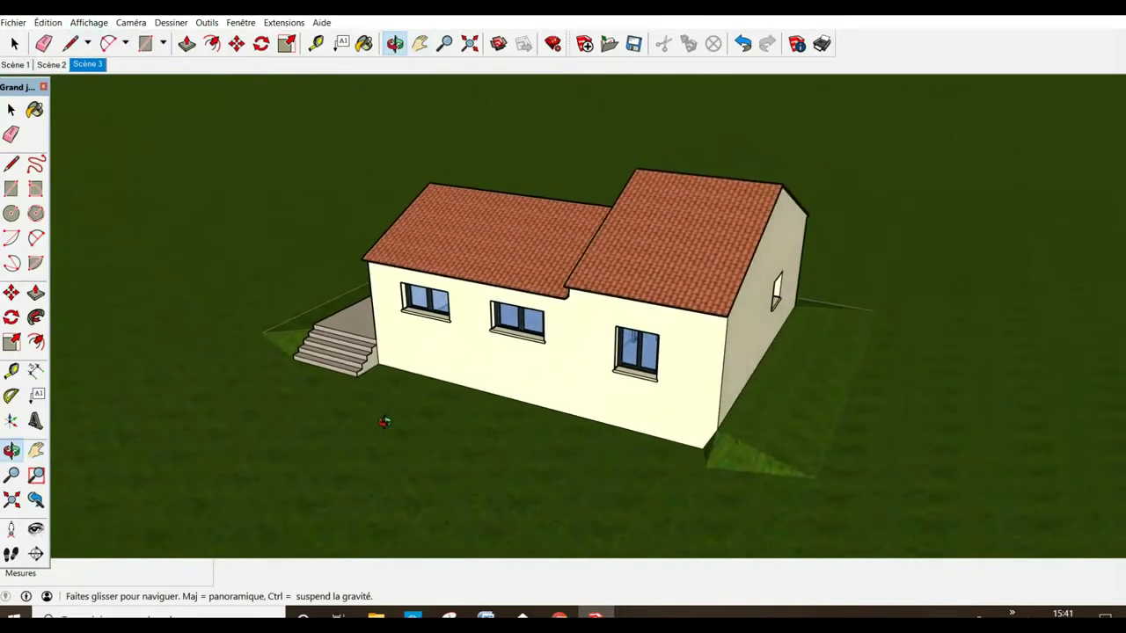
click(89, 23)
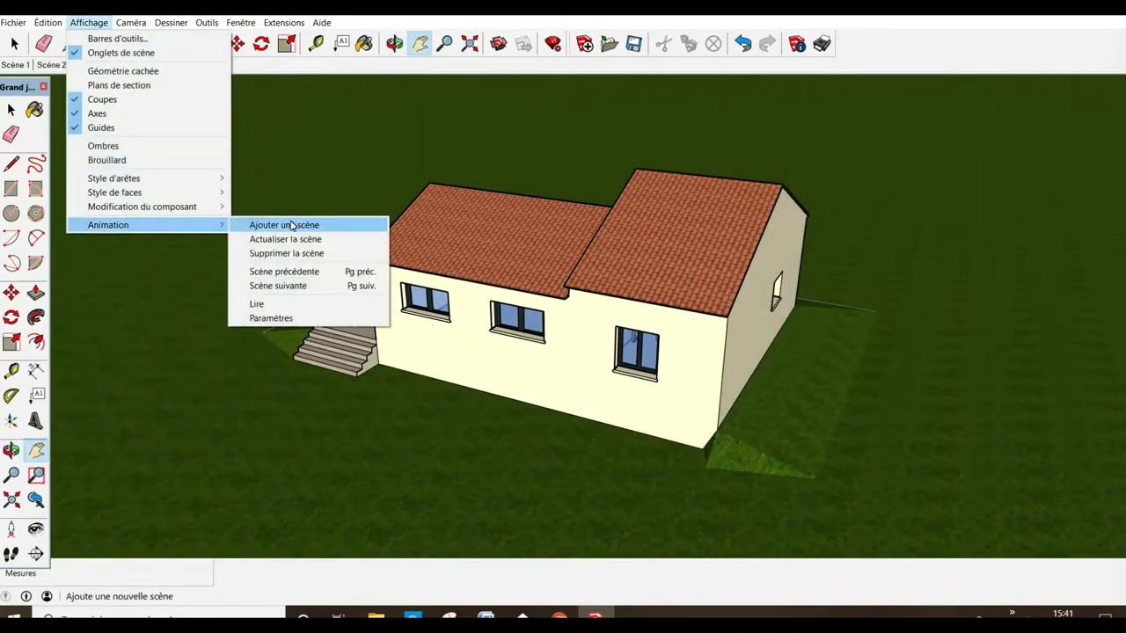
mouse_move(108, 225)
click(290, 223)
- Add Scène 5 from the gable end and Scène 6 from the front, then return to Select
mouse_move(950, 451)
middle_down()
mouse_move(789, 465)
mouse_move(458, 418)
middle_up()
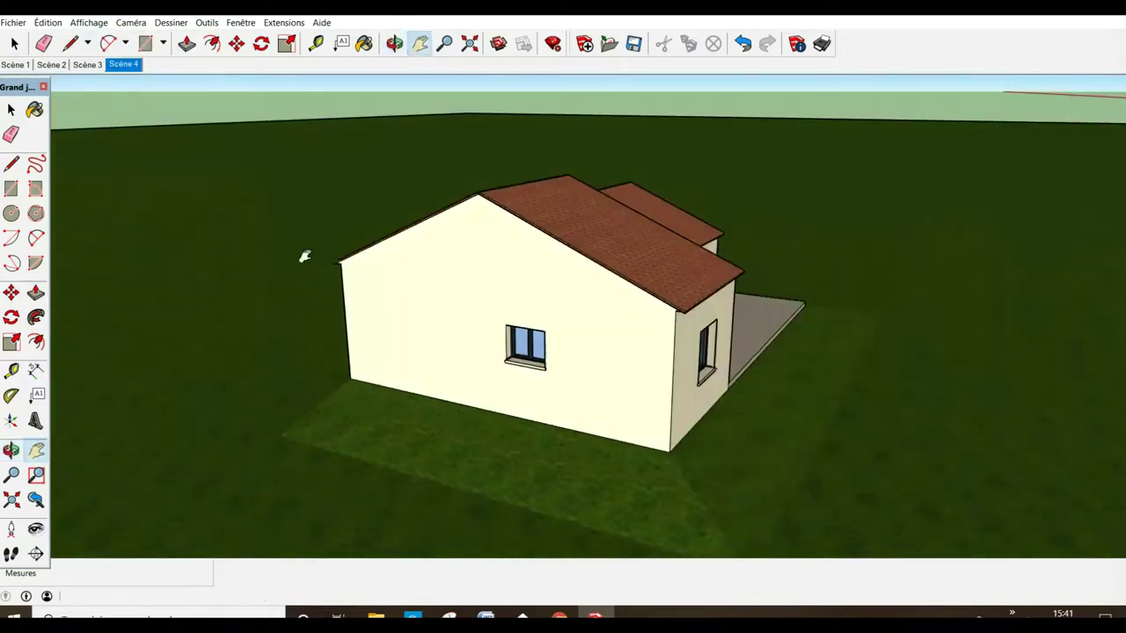
click(77, 24)
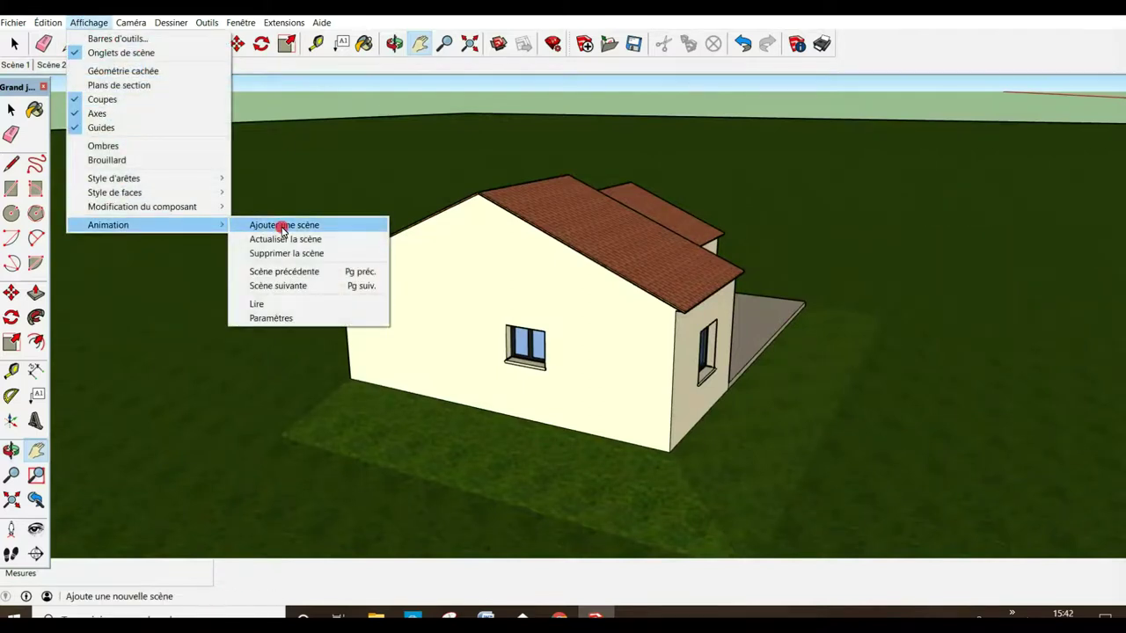
click(281, 230)
mouse_move(927, 430)
middle_down()
mouse_move(894, 445)
mouse_move(515, 415)
mouse_move(439, 396)
middle_up()
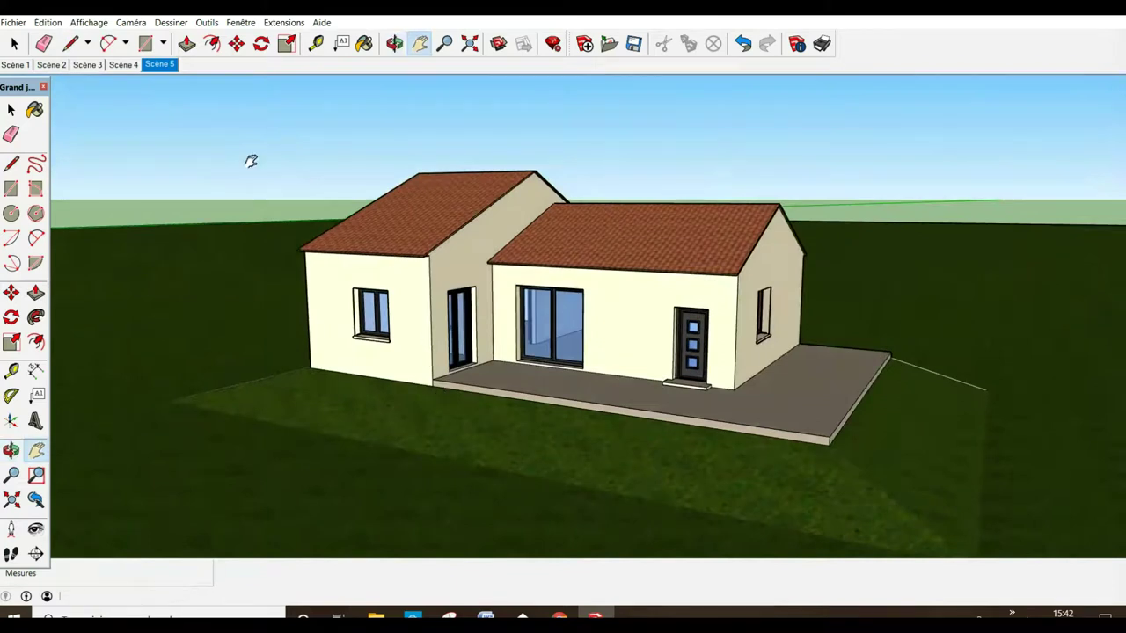
click(97, 24)
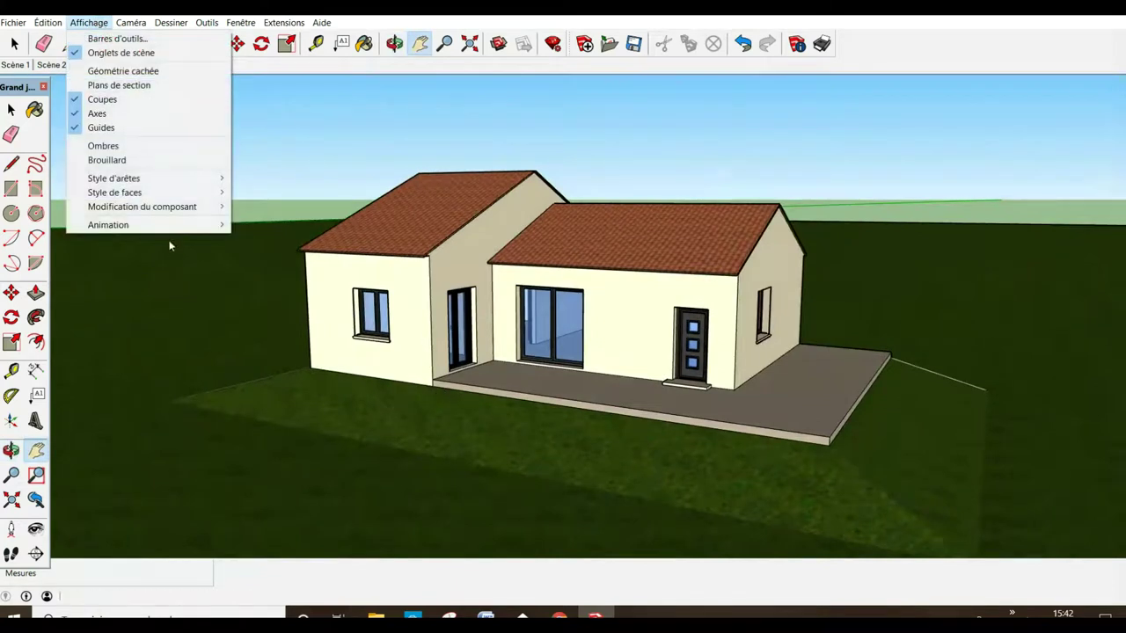
mouse_move(108, 225)
click(301, 227)
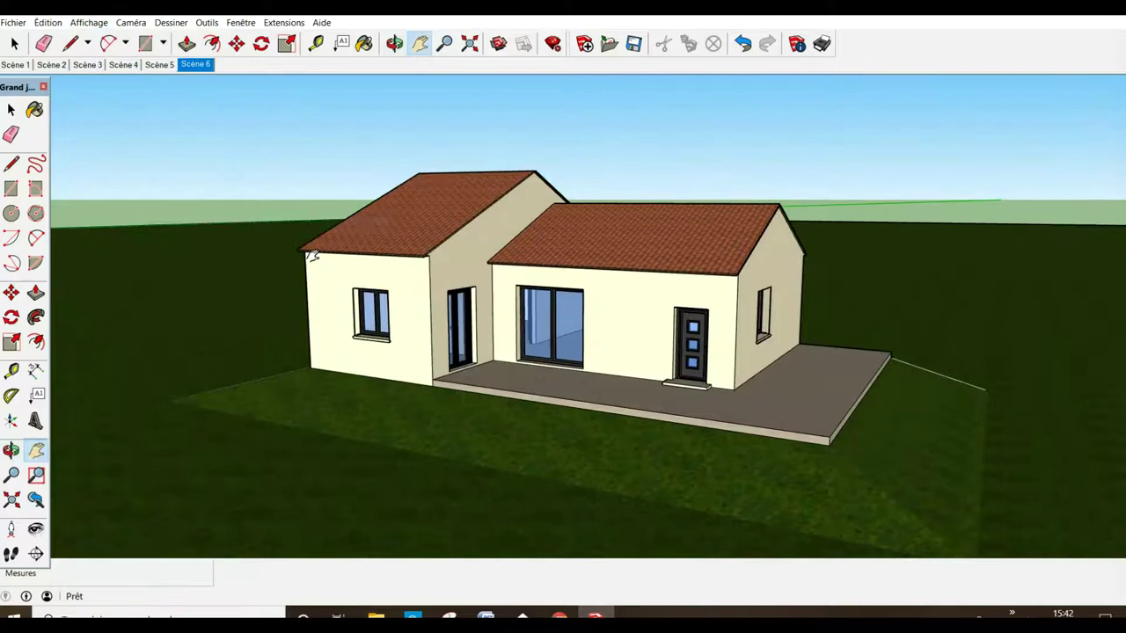
key(space)
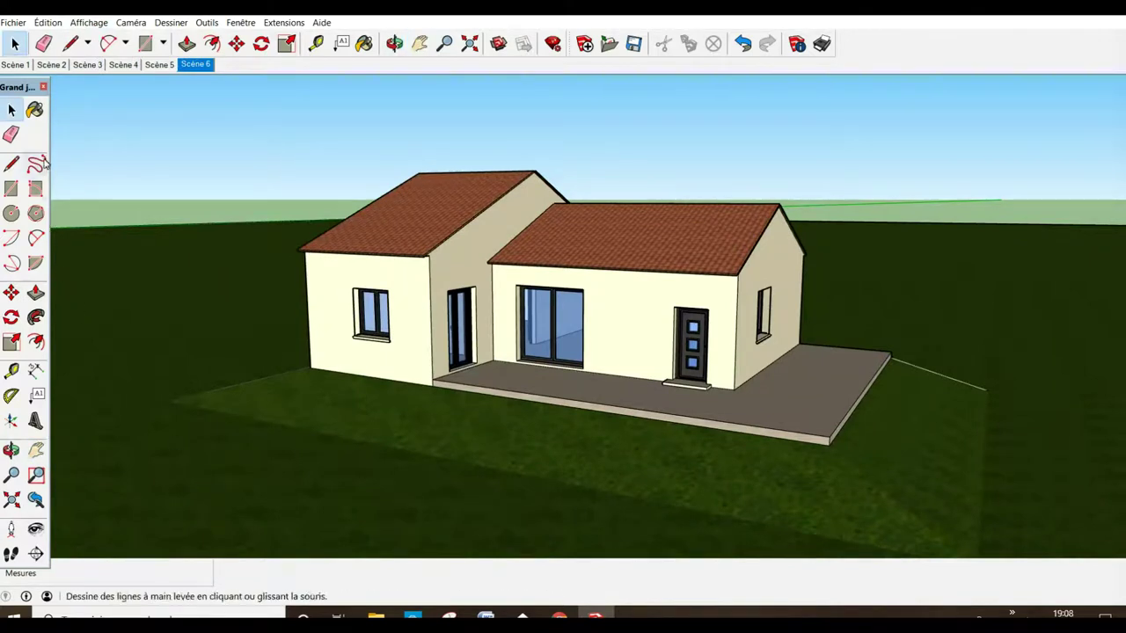
- Export the animation as a video sequence to Bureau, naming it VISITE VIRTUELLE
click(13, 23)
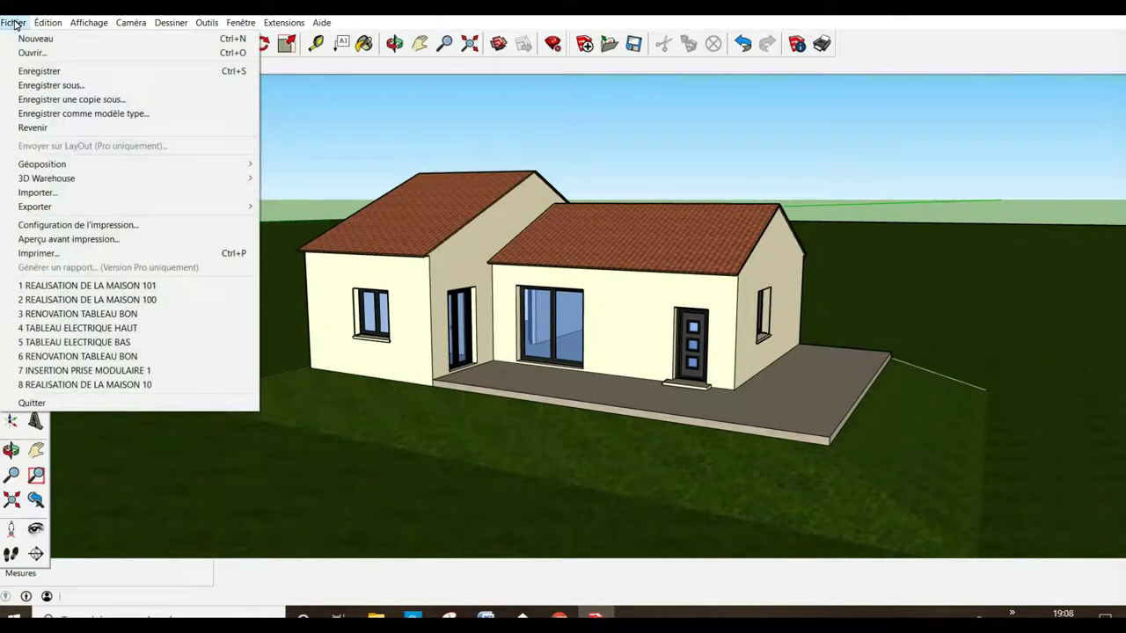
mouse_move(35, 206)
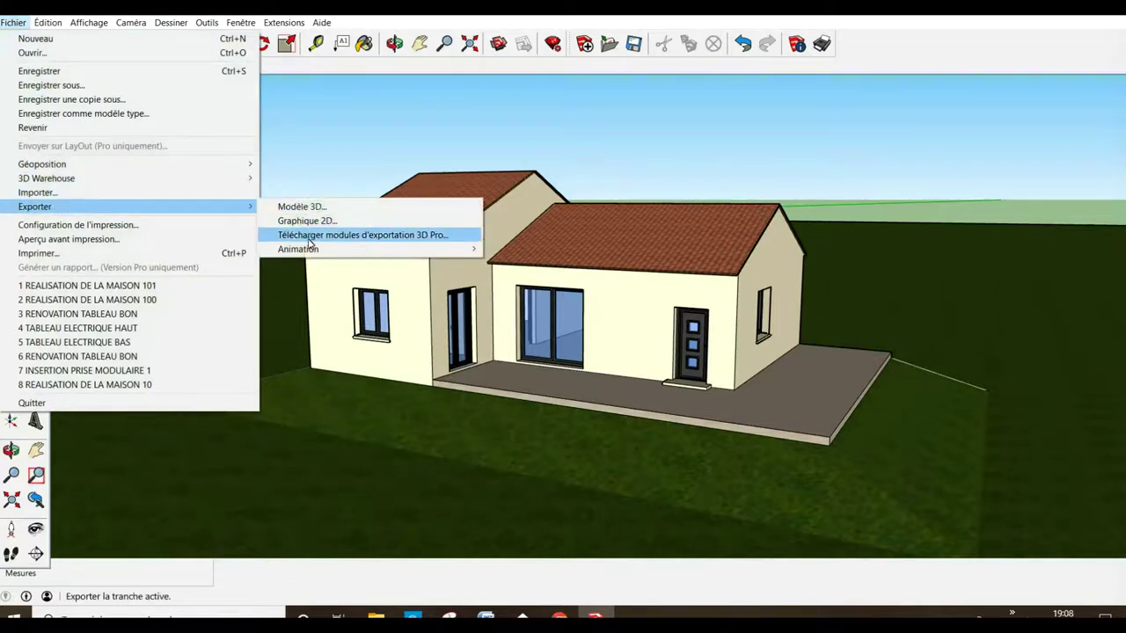
mouse_move(298, 249)
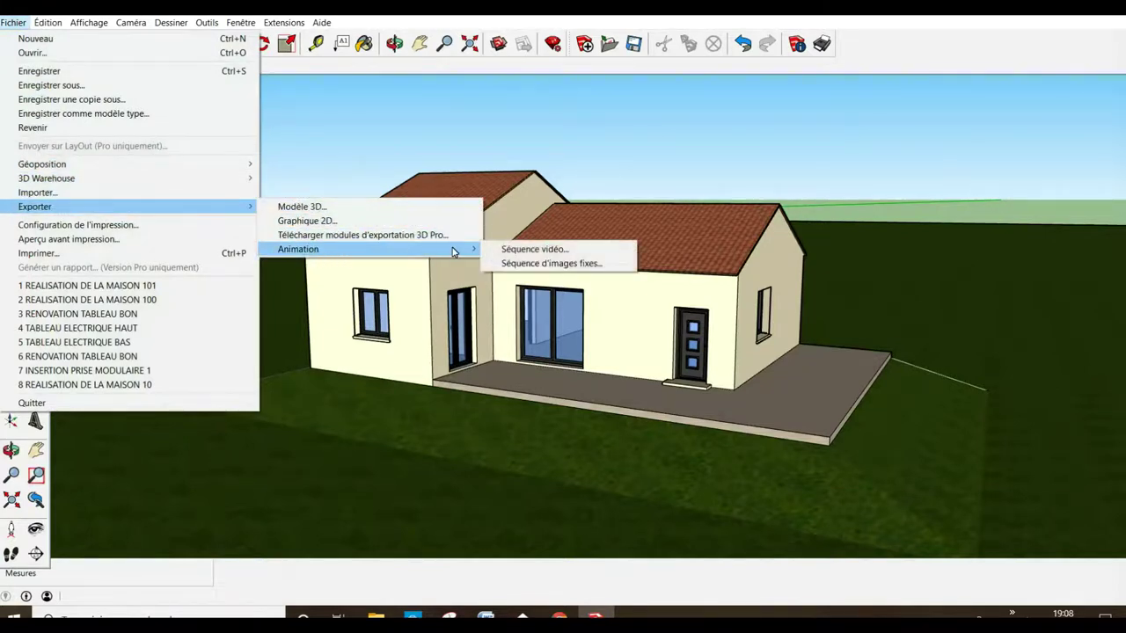
click(536, 251)
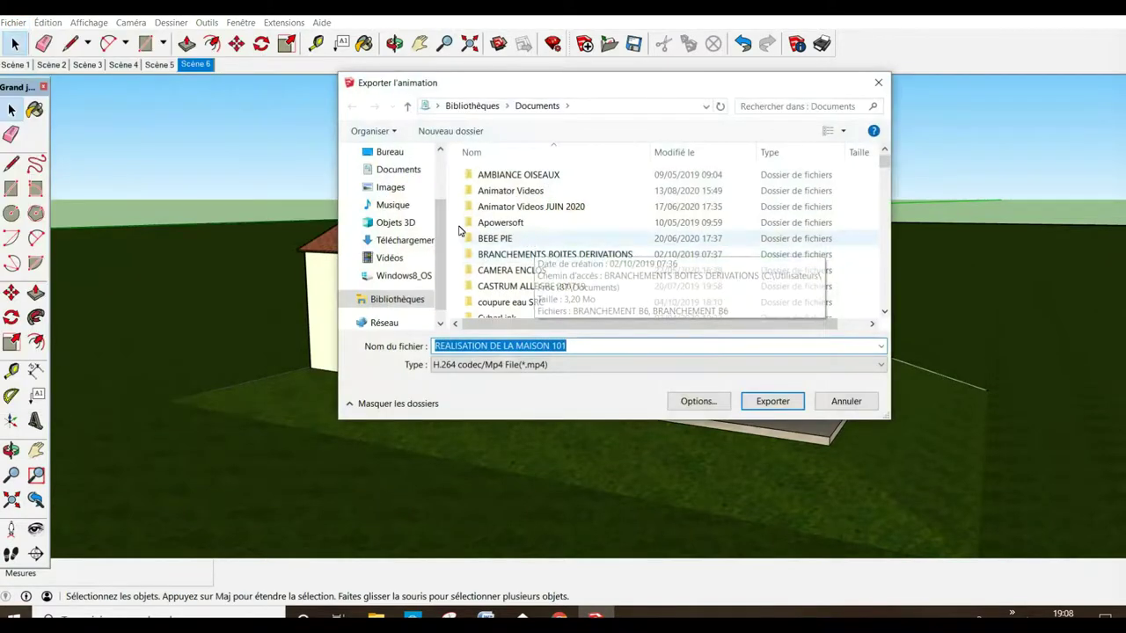
click(396, 153)
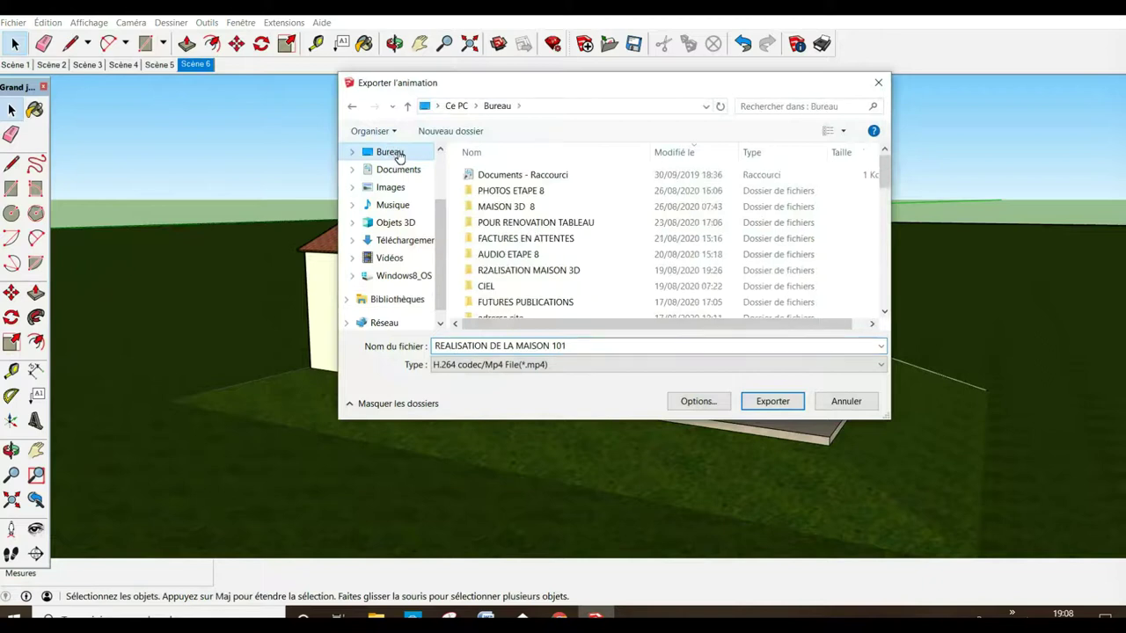
click(578, 347)
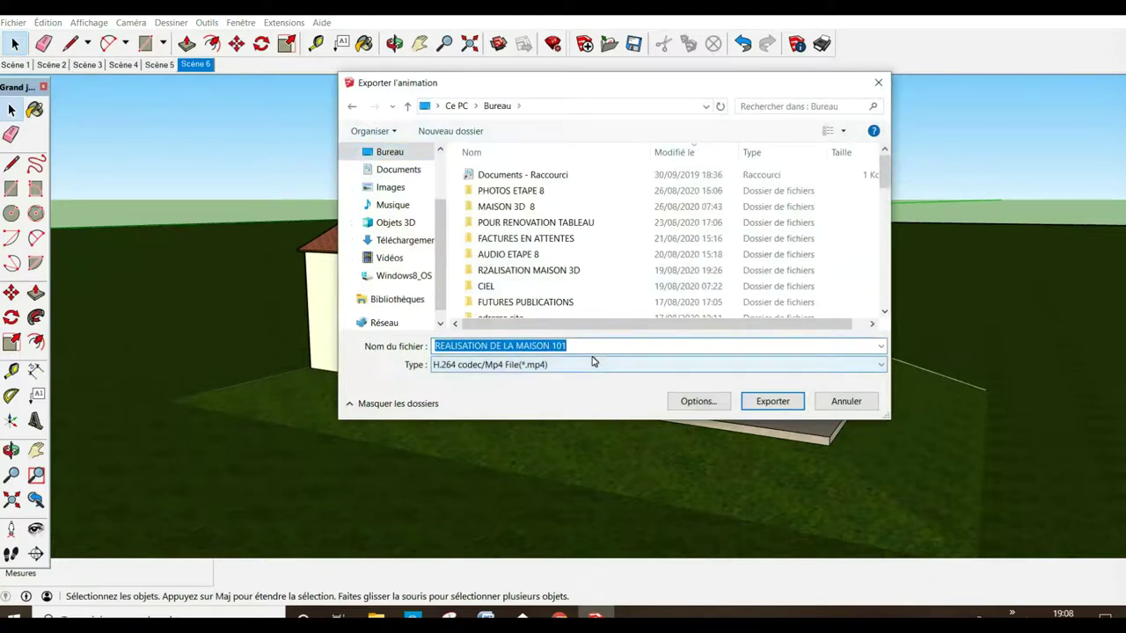
text(VI)
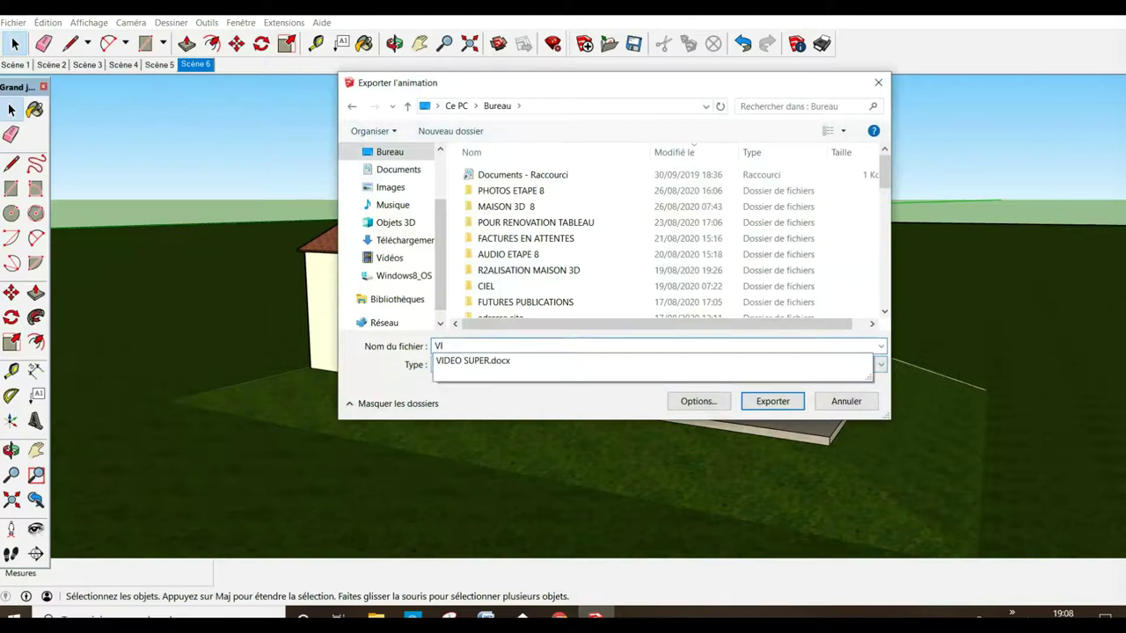
text(SITE VIRTUELLE)
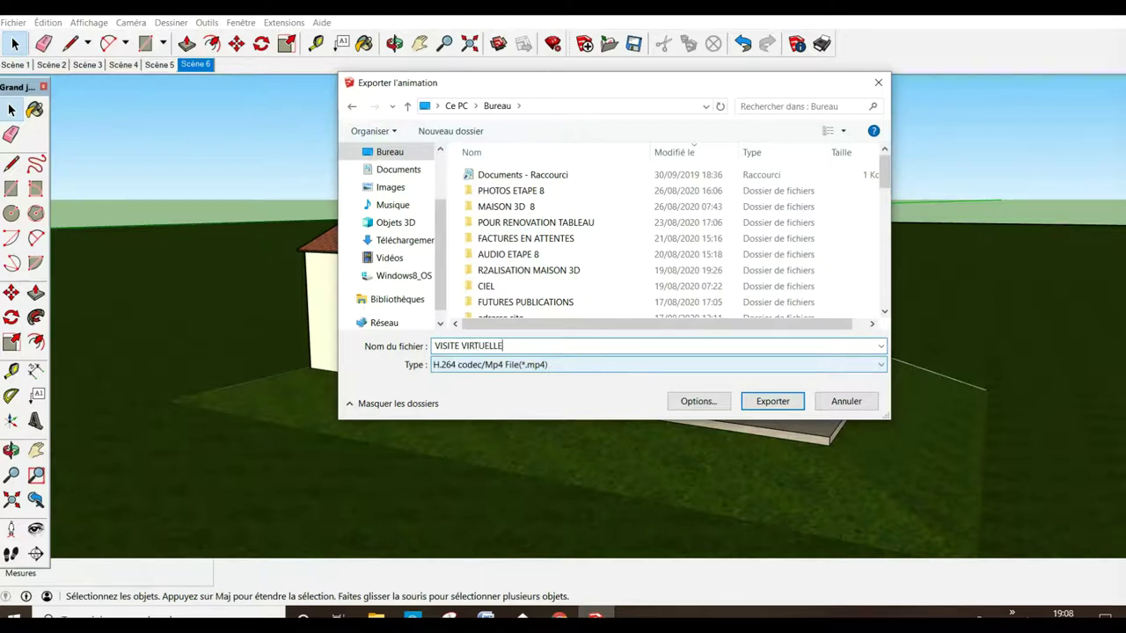
- Start exporting the VISITE VIRTUELLE MP4 animation
click(772, 402)
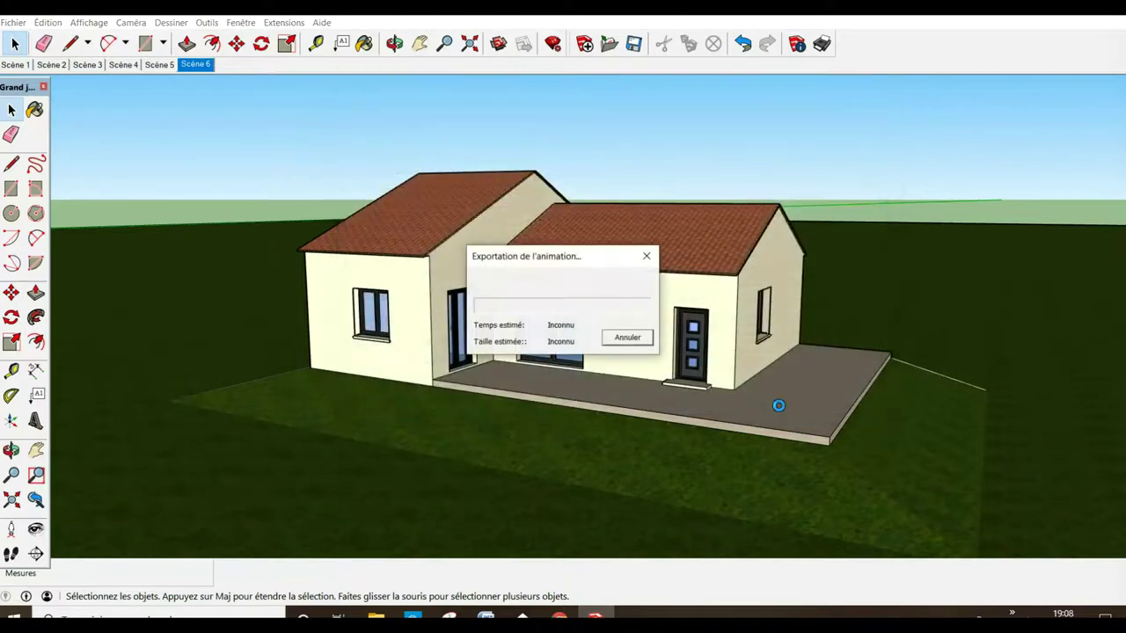